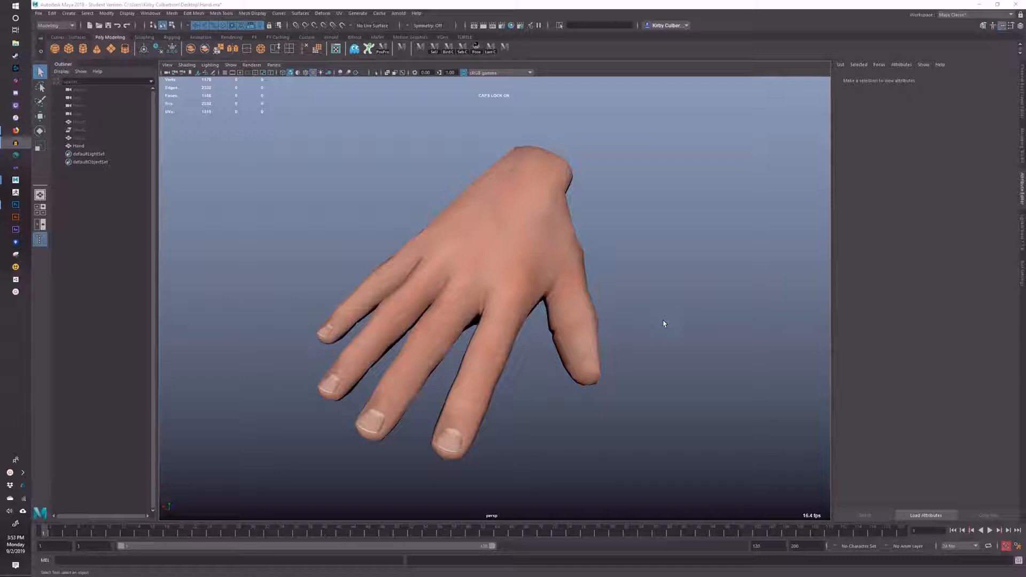
Examine the textured hand model in the perspective view from several angles.
{"action": "left_click_drag", "start_coordinate": [656, 325], "coordinate": [680, 340]}
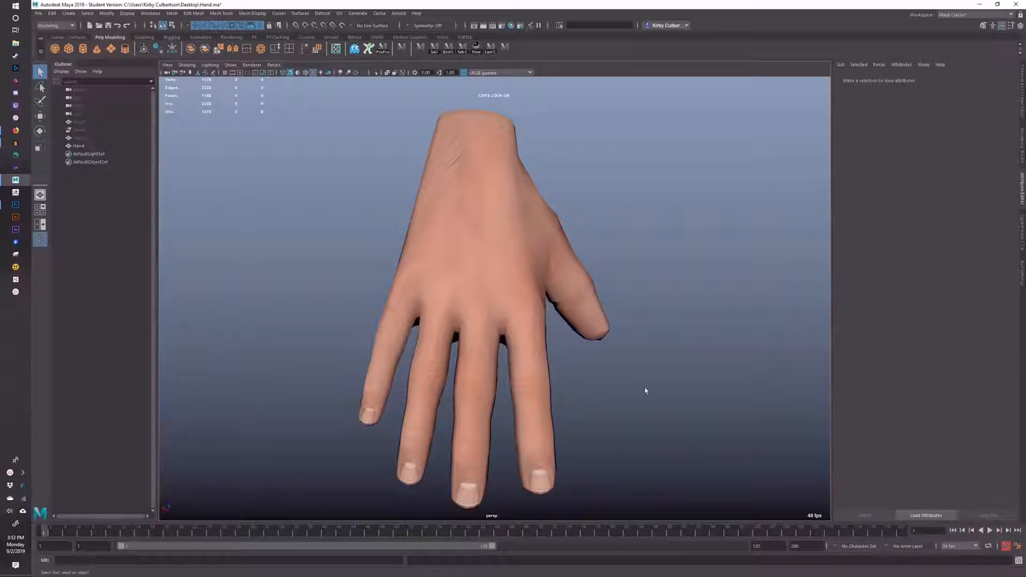
{"action": "left_click_drag", "start_coordinate": [645, 391], "coordinate": [505, 412]}
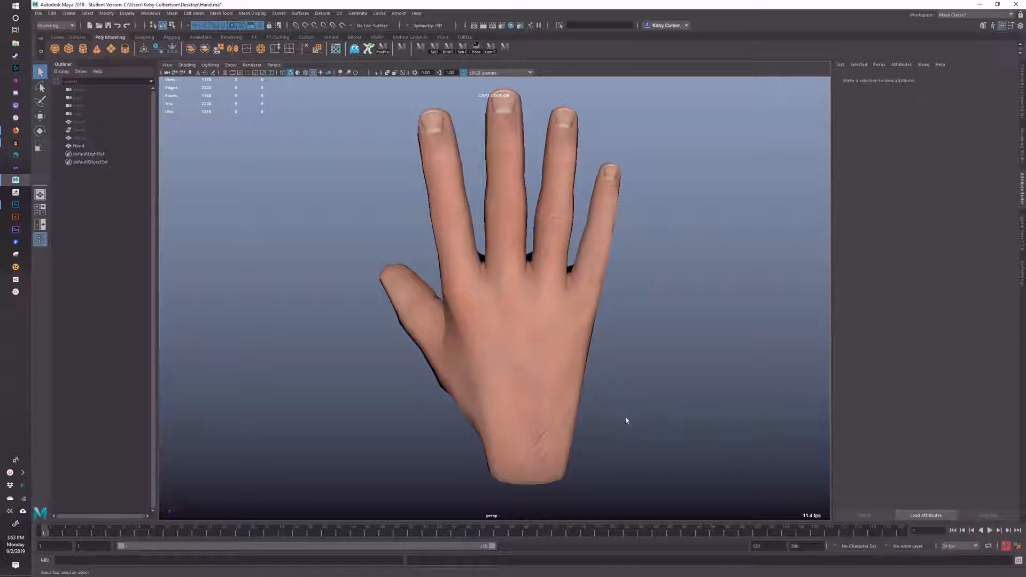
{"action": "left_click_drag", "start_coordinate": [621, 414], "coordinate": [625, 401]}
{"action": "left_click_drag", "start_coordinate": [616, 445], "coordinate": [626, 423]}
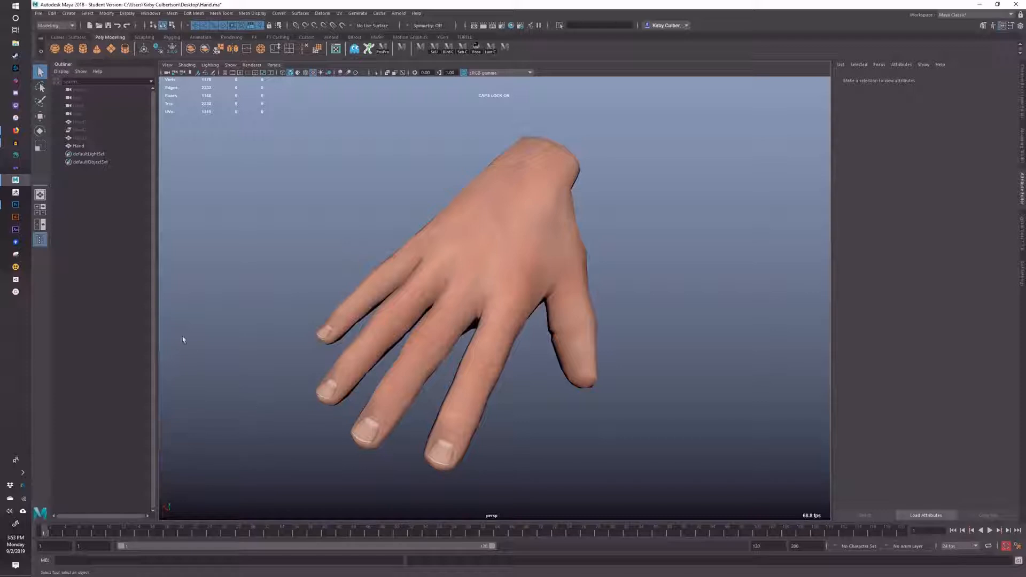
Switch to Photoshop and briefly show the Hand UV layer over the hand texture to check the UV layout.
{"action": "left_click", "coordinate": [16, 204]}
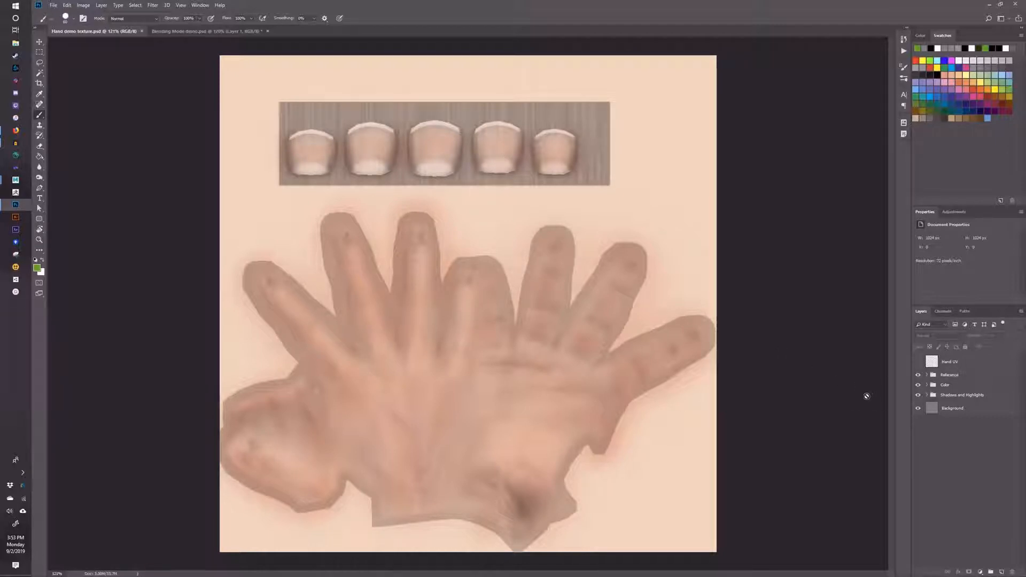
{"action": "left_click", "coordinate": [917, 362]}
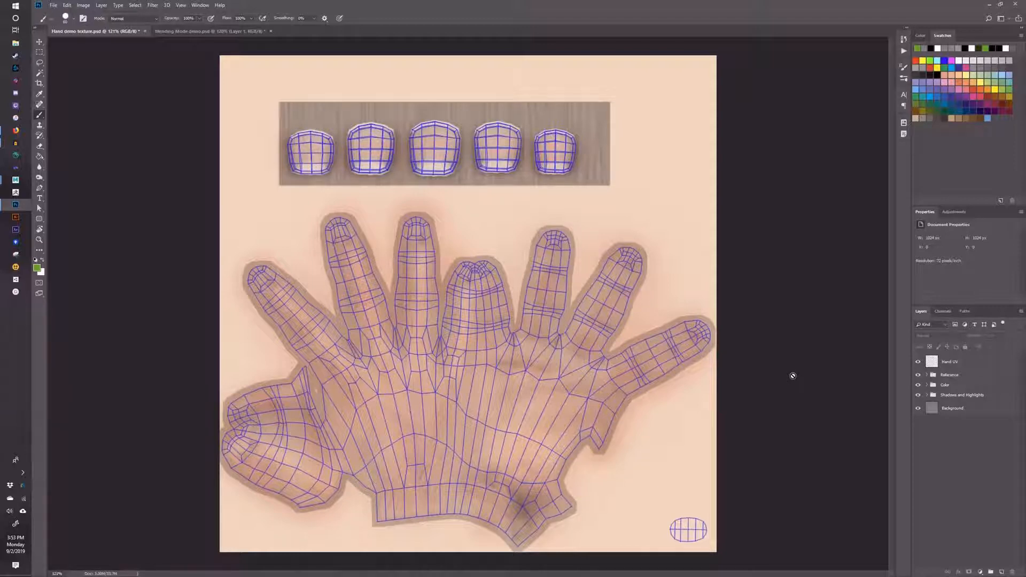
{"action": "left_click", "coordinate": [917, 362]}
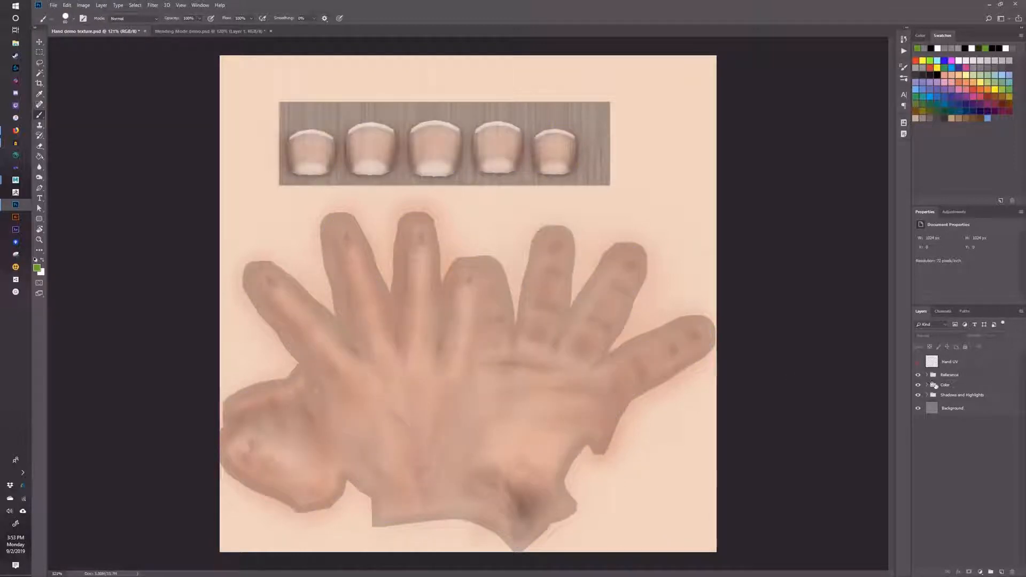
Inspect the Reference group by briefly showing Layer 3, Layer 2 and the Levels copy layer, and collapse the group.
{"action": "left_click", "coordinate": [974, 375]}
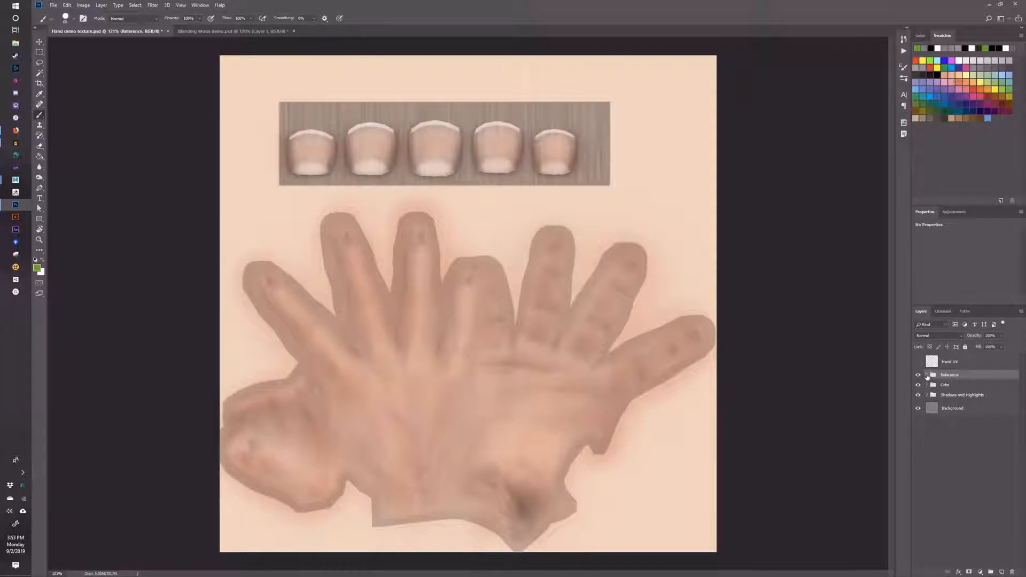
{"action": "left_click", "coordinate": [926, 375]}
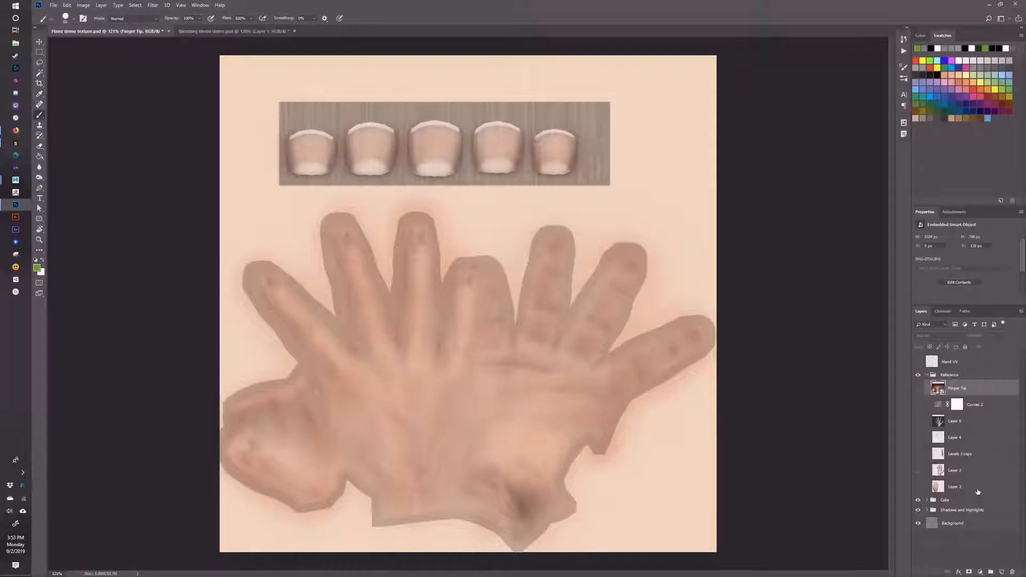
{"action": "left_click", "coordinate": [977, 487]}
{"action": "left_click", "coordinate": [918, 487]}
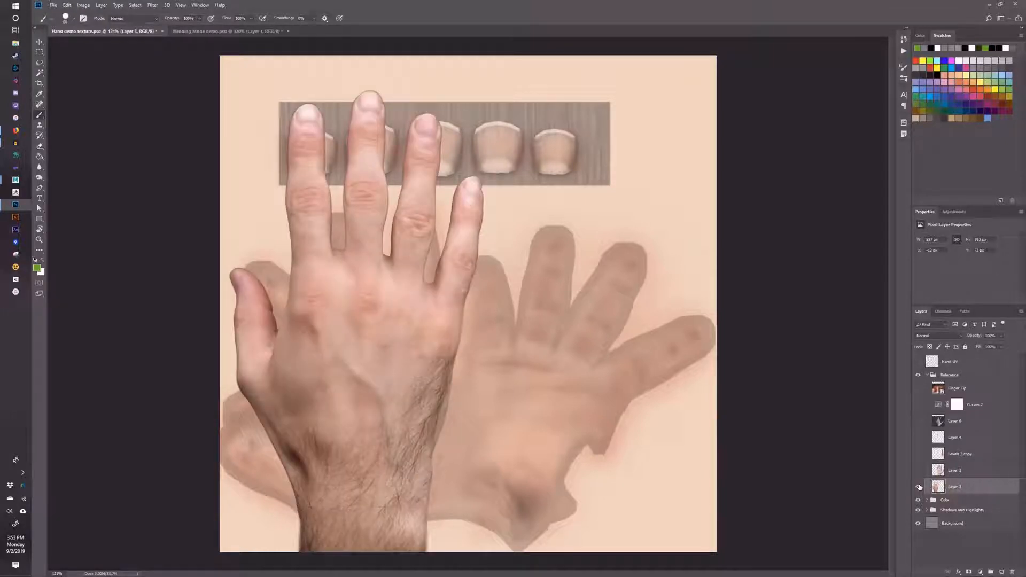
{"action": "left_click", "coordinate": [918, 486]}
{"action": "left_click", "coordinate": [918, 471]}
{"action": "left_click", "coordinate": [918, 472]}
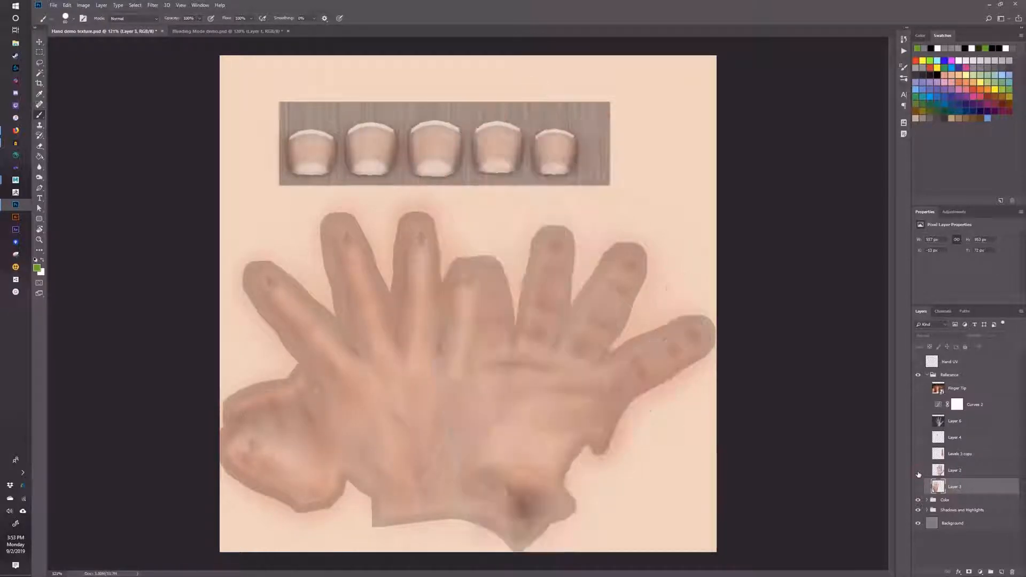
{"action": "left_click", "coordinate": [918, 455]}
{"action": "left_click", "coordinate": [917, 455]}
{"action": "left_click", "coordinate": [927, 375]}
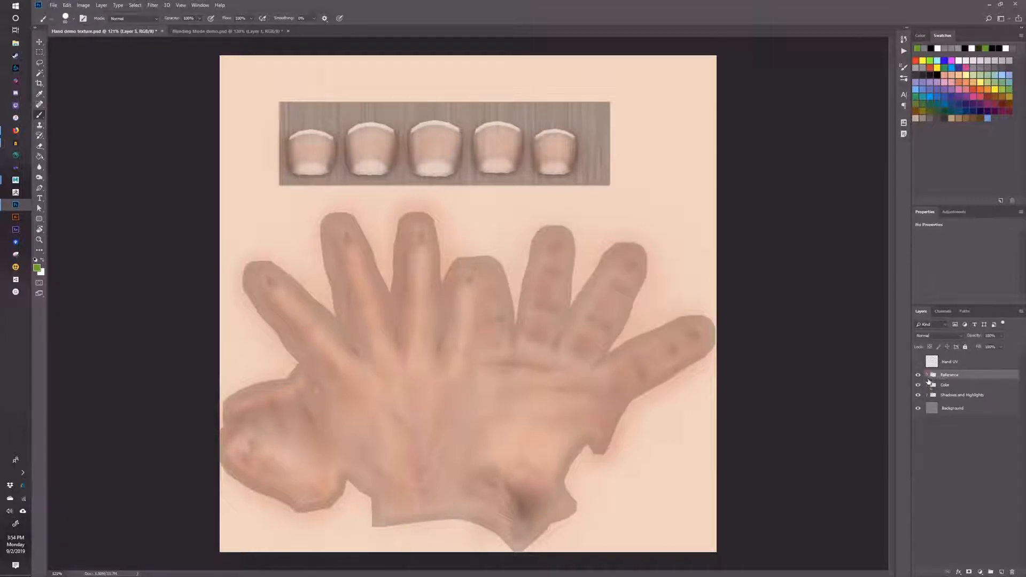
Inspect the layers inside the Color group, and collapse the group.
{"action": "left_click", "coordinate": [963, 386]}
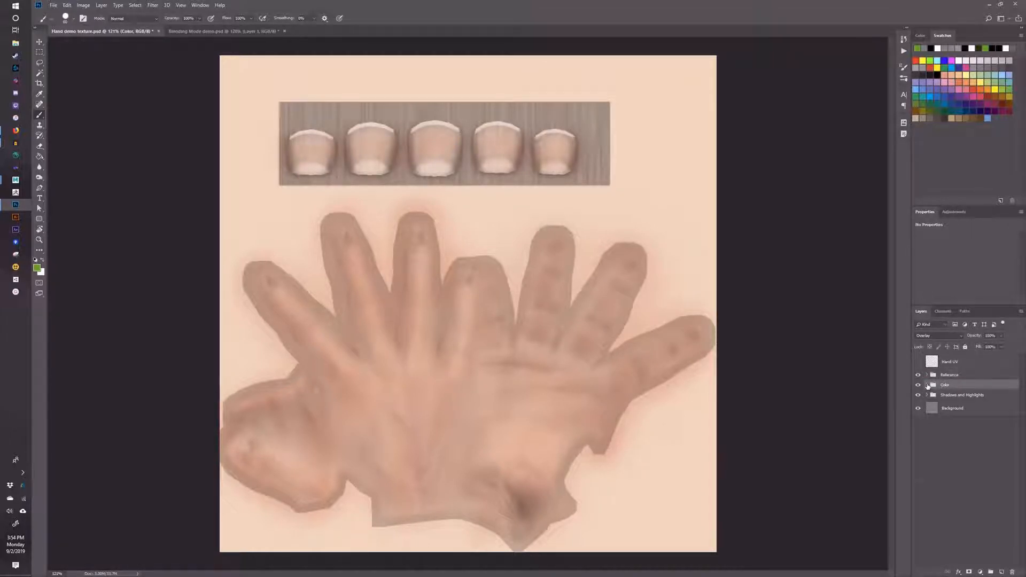
{"action": "left_click", "coordinate": [926, 385]}
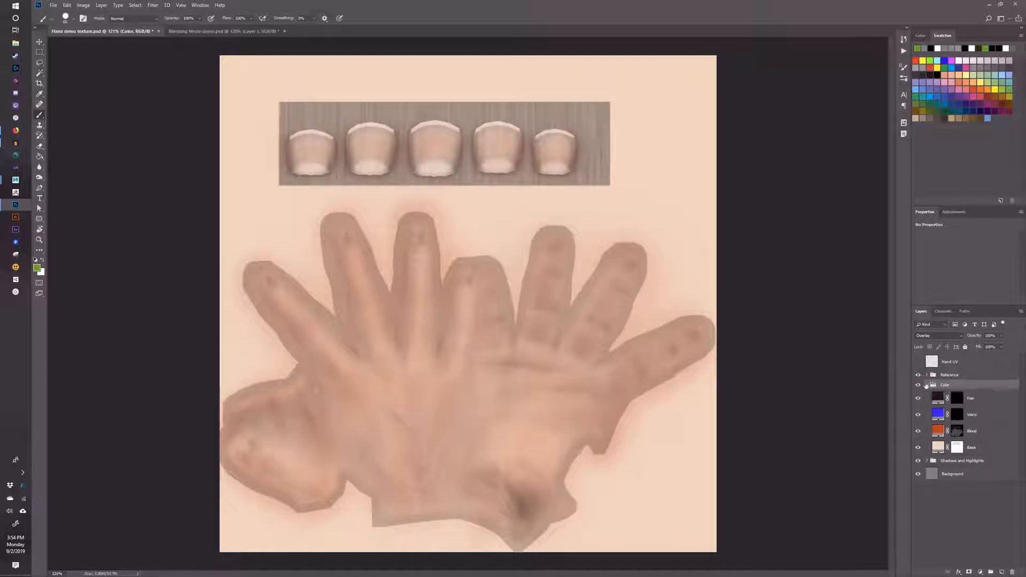
{"action": "left_click", "coordinate": [928, 386]}
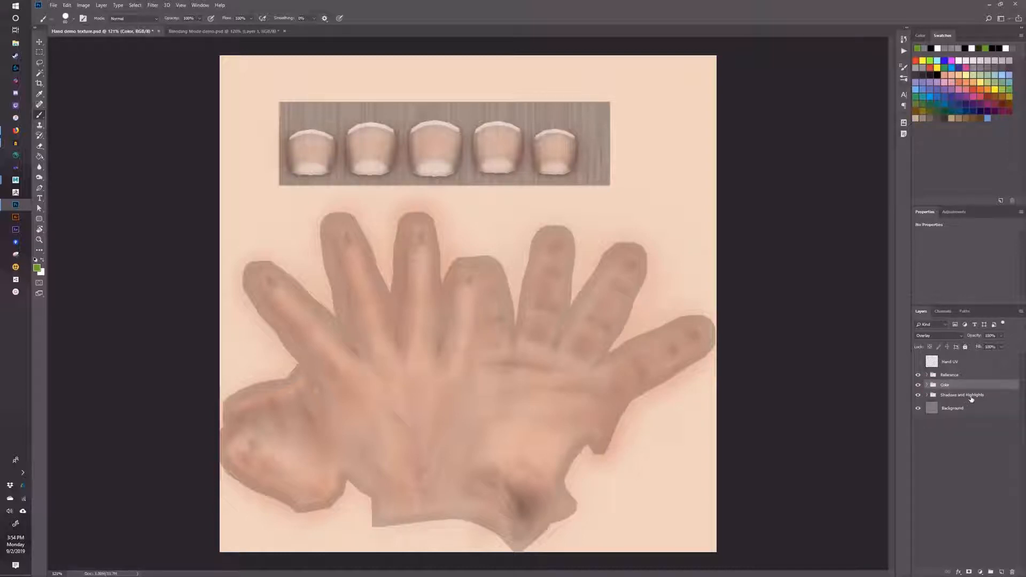
Temporarily hide the Color group to examine the grayscale shading and the contents of the Shadows and Highlights group.
{"action": "left_click", "coordinate": [970, 398]}
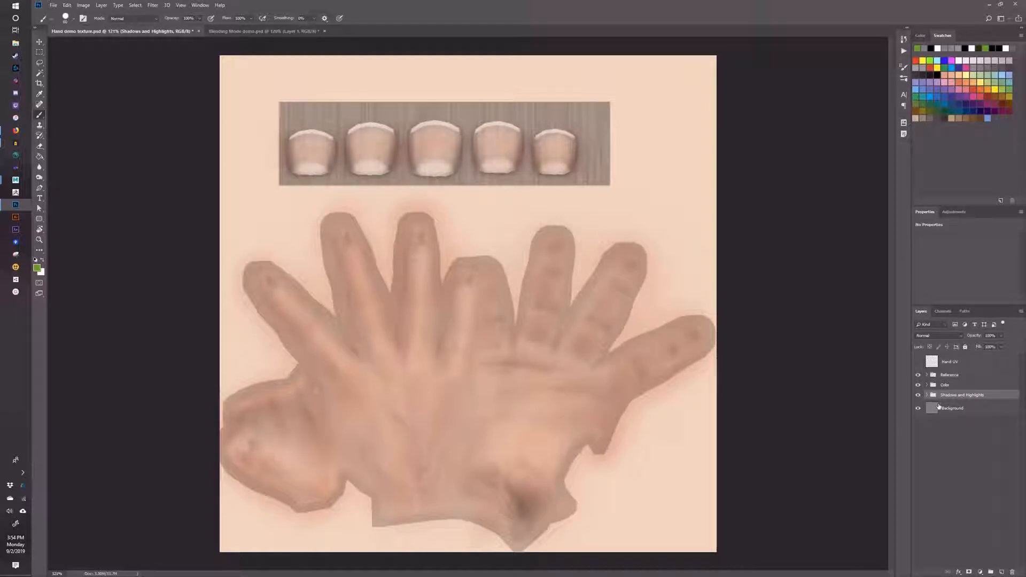
{"action": "left_click", "coordinate": [963, 386]}
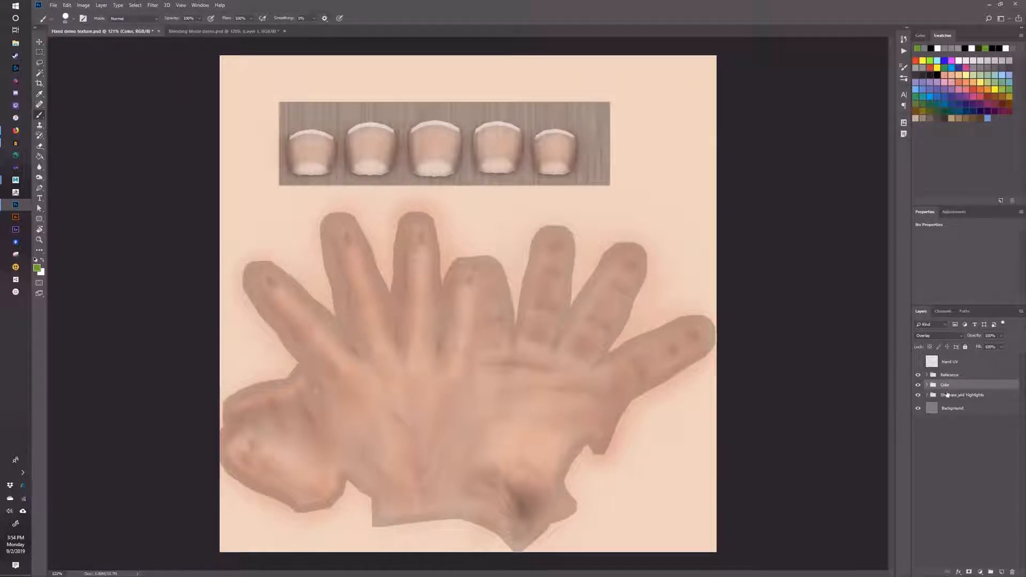
{"action": "left_click", "coordinate": [918, 385]}
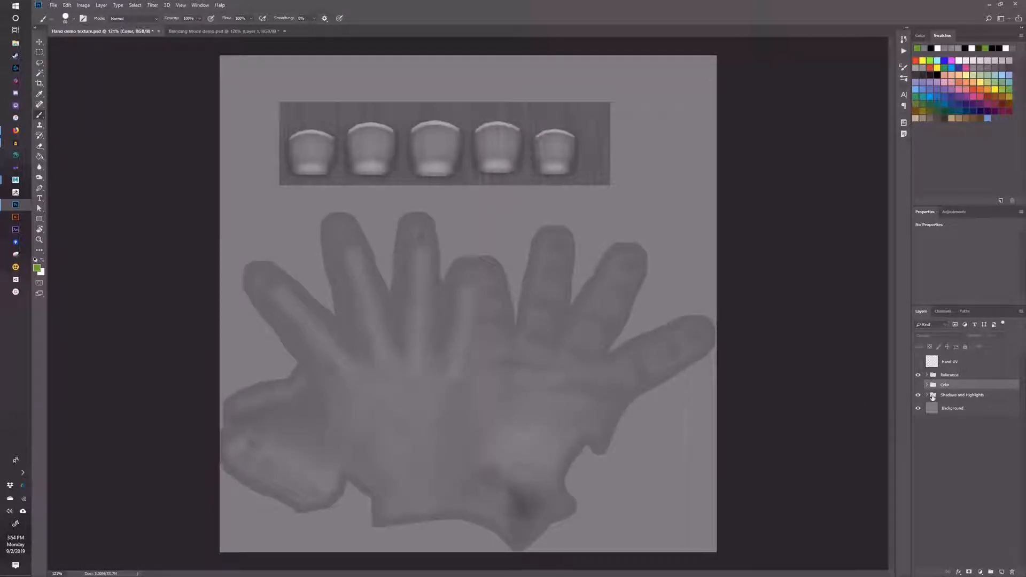
{"action": "left_click", "coordinate": [928, 395]}
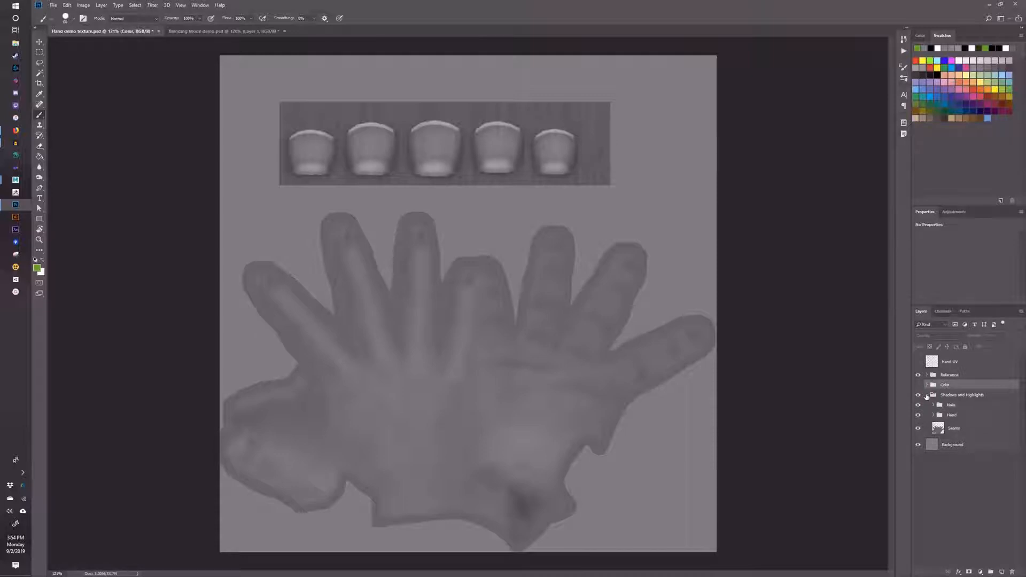
{"action": "left_click", "coordinate": [927, 396]}
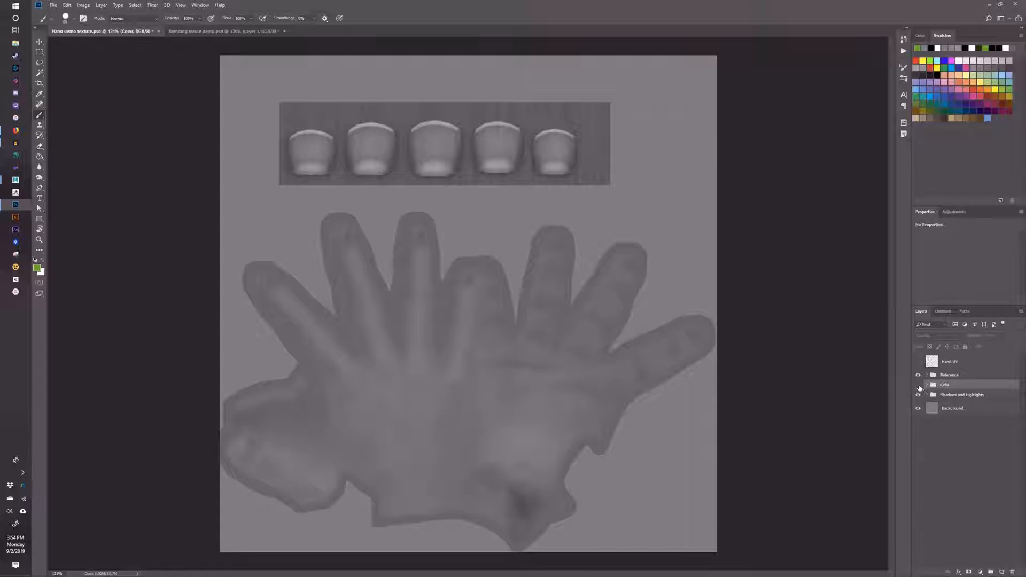
{"action": "left_click", "coordinate": [917, 385]}
Compare the thumb, palm and back-of-hand photos in the Reference group with the painted texture, leaving all three hidden.
{"action": "left_click", "coordinate": [927, 375]}
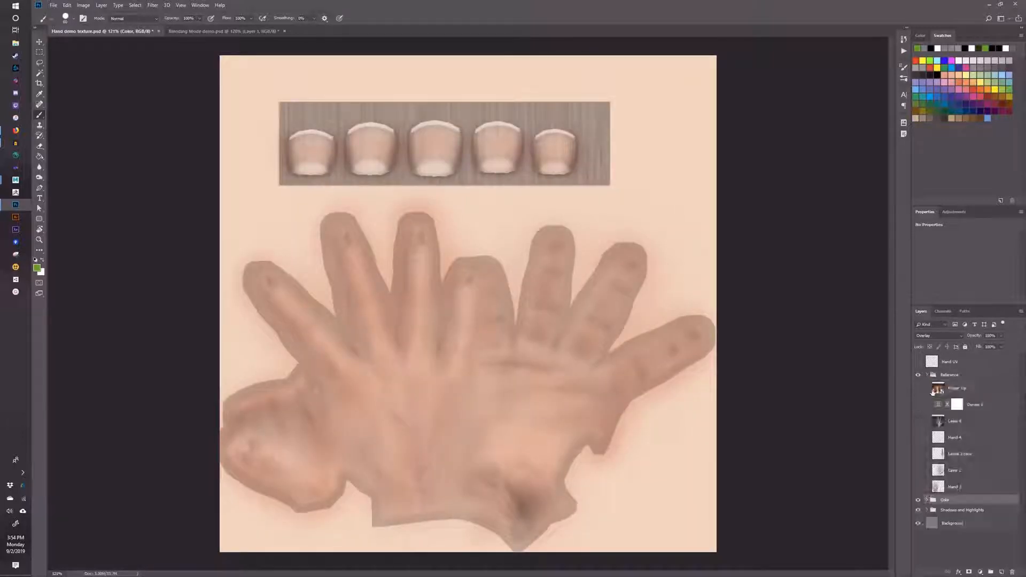
{"action": "left_click", "coordinate": [917, 454]}
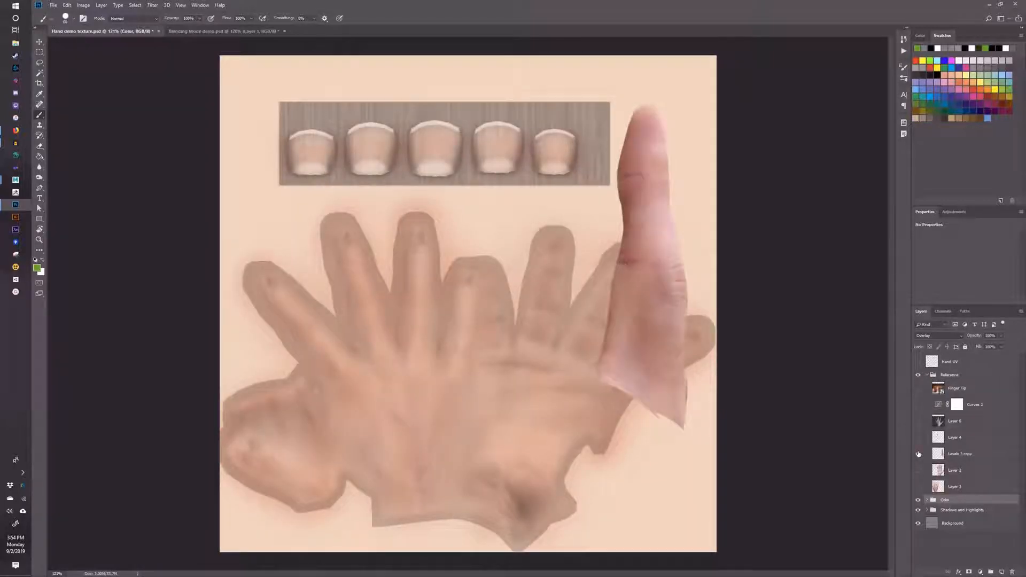
{"action": "left_click", "coordinate": [917, 470]}
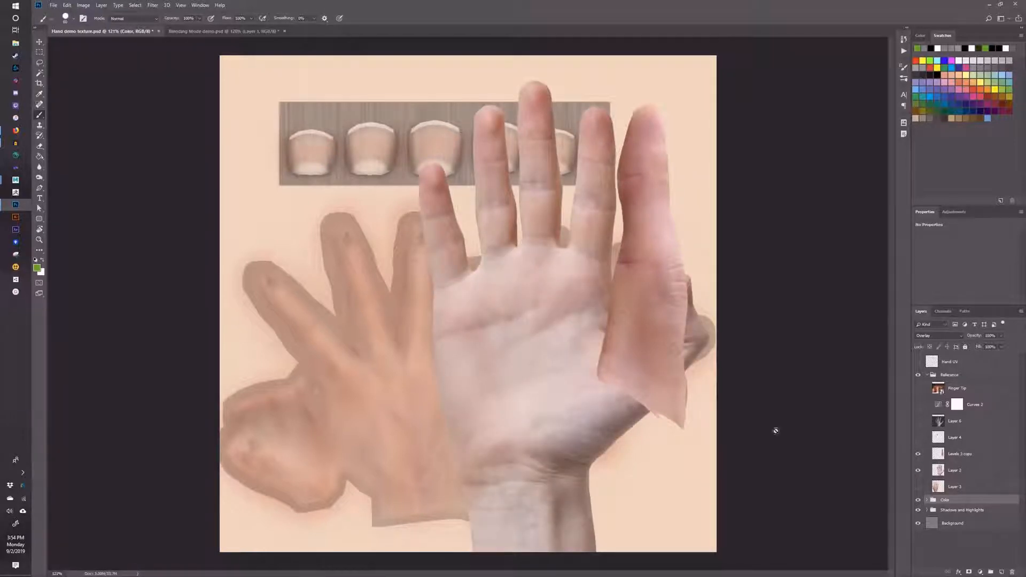
{"action": "left_click", "coordinate": [917, 487]}
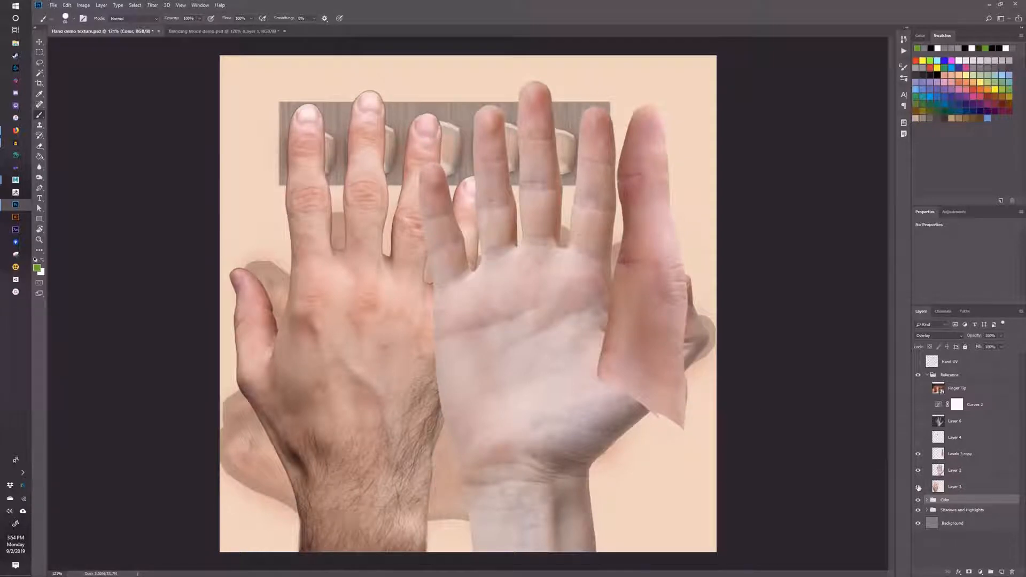
{"action": "left_click", "coordinate": [917, 487]}
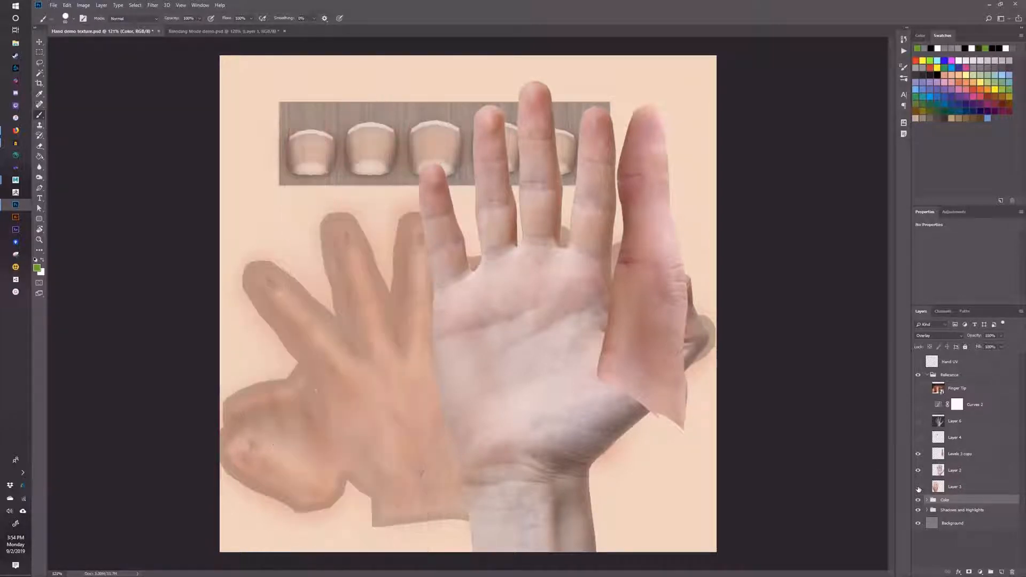
{"action": "left_click", "coordinate": [918, 470]}
{"action": "left_click", "coordinate": [917, 454]}
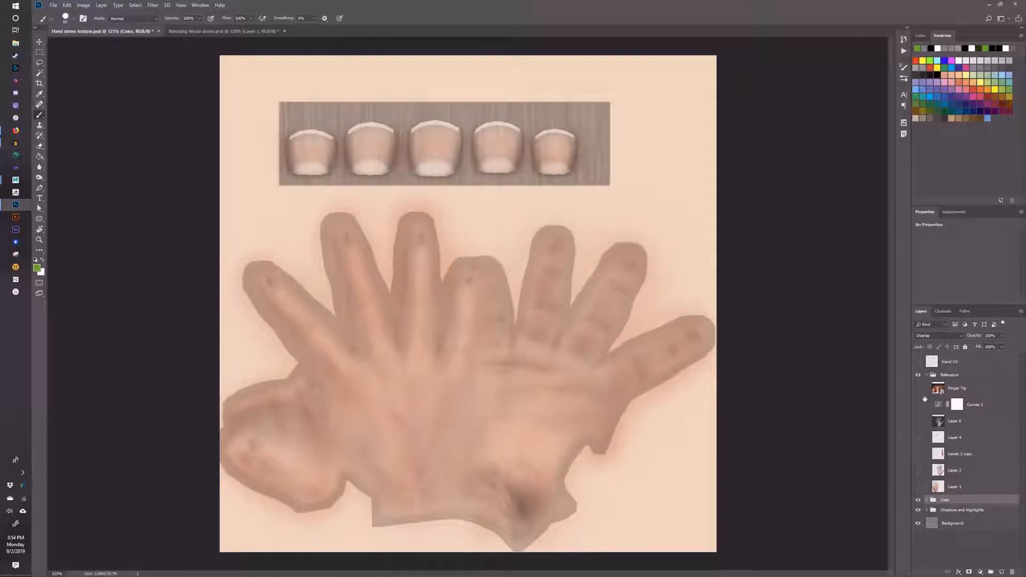
Hide the Reference group and collapse it.
{"action": "left_click", "coordinate": [918, 375]}
{"action": "left_click", "coordinate": [928, 375]}
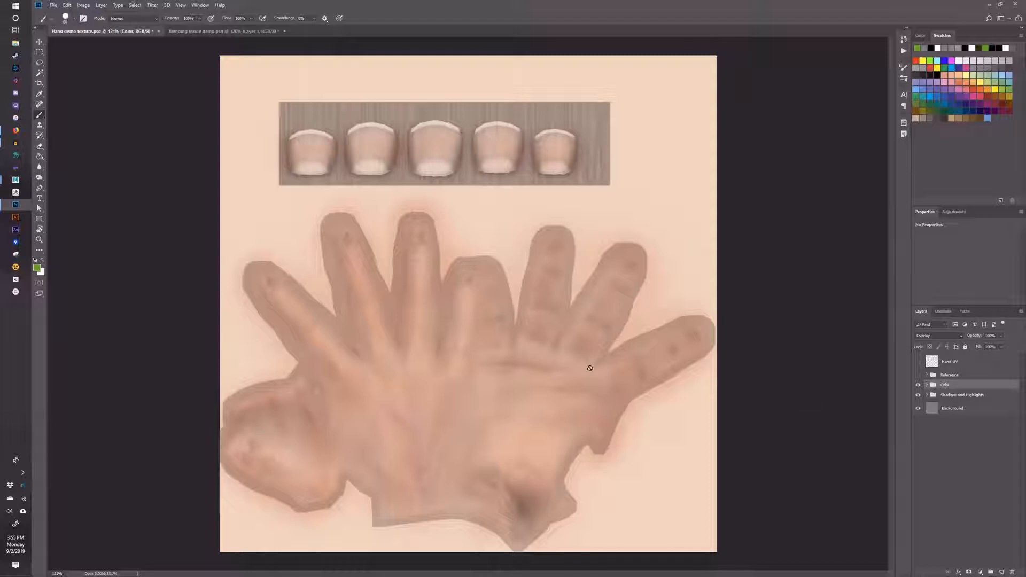
Rename Layer 1 as Color in the Blending Mode demo.psd document.
{"action": "left_click", "coordinate": [220, 31]}
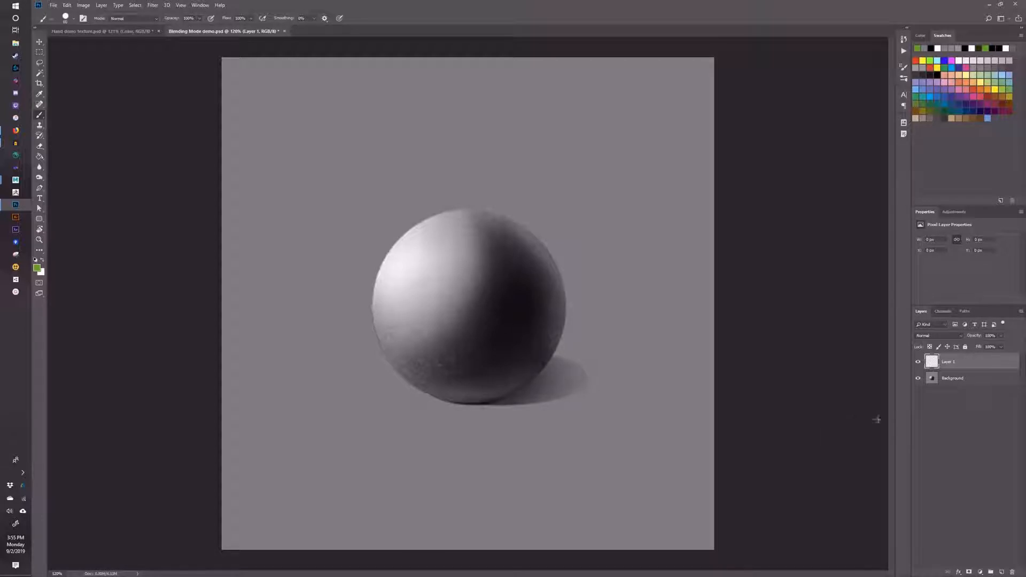
{"action": "double_click", "coordinate": [950, 362]}
{"action": "type", "text": "Color"}
{"action": "key", "text": "Return"}
Set the foreground color to a lighter, less saturated green, 34c42d.
{"action": "left_click", "coordinate": [37, 267]}
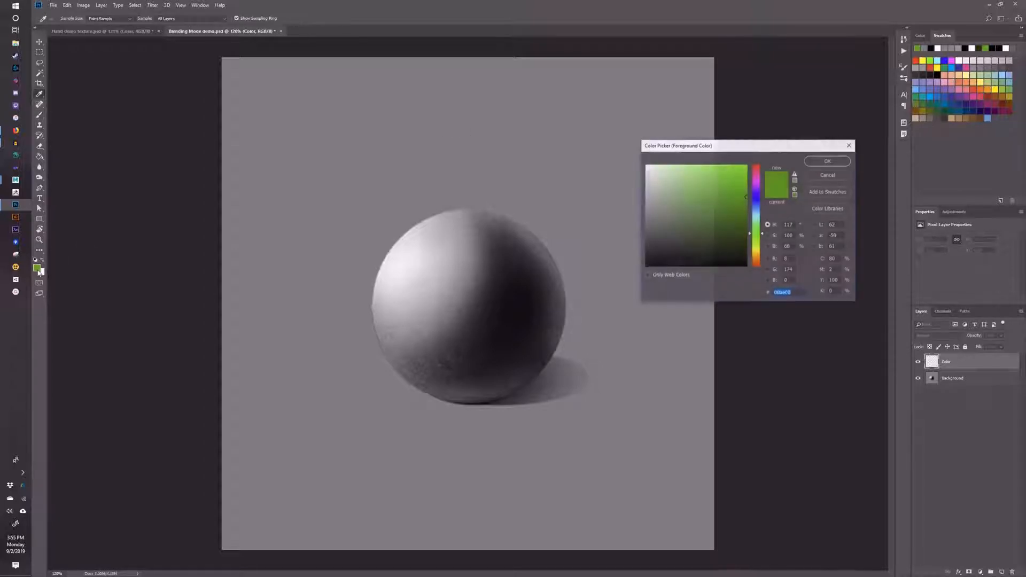
{"action": "left_click", "coordinate": [724, 188]}
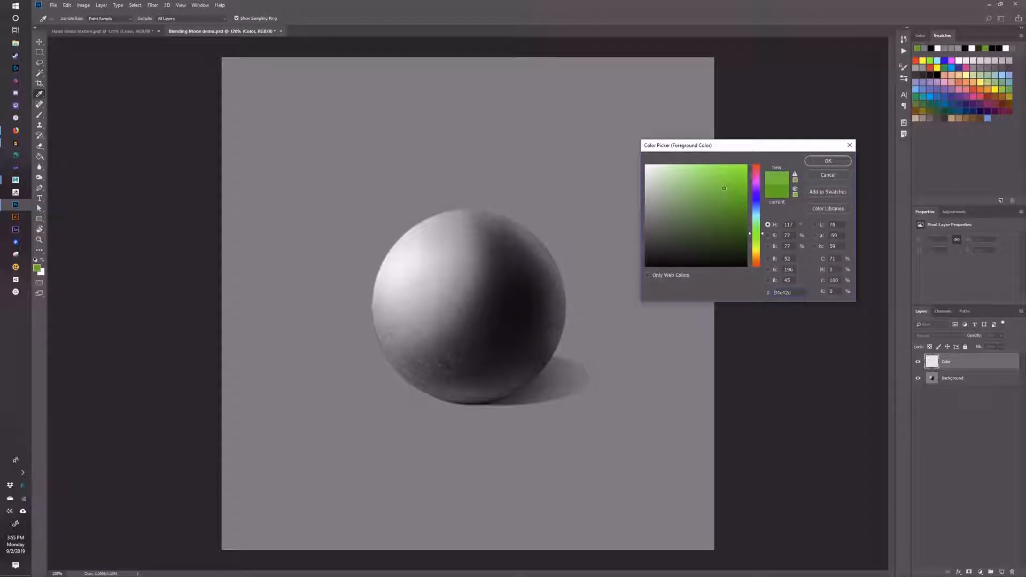
{"action": "left_click", "coordinate": [823, 164]}
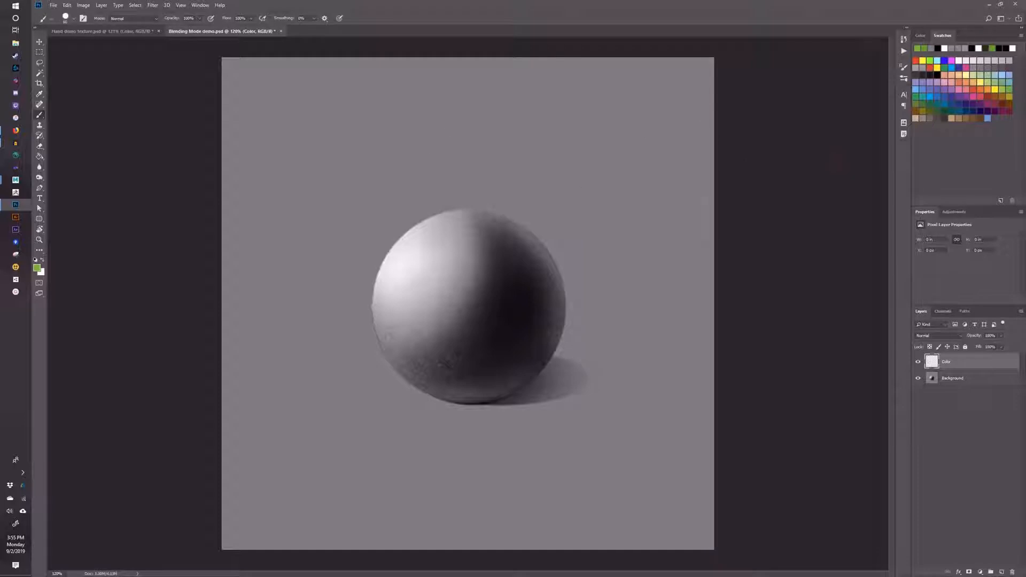
Try painting green strokes above and across the sphere on the Color layer in Normal mode, and undo them.
{"action": "mouse_move", "coordinate": [470, 117]}
{"action": "left_mouse_down"}
{"action": "mouse_move", "coordinate": [502, 123]}
{"action": "mouse_move", "coordinate": [470, 144]}
{"action": "mouse_move", "coordinate": [385, 168]}
{"action": "mouse_move", "coordinate": [363, 160]}
{"action": "mouse_move", "coordinate": [378, 144]}
{"action": "mouse_move", "coordinate": [380, 157]}
{"action": "left_mouse_up"}
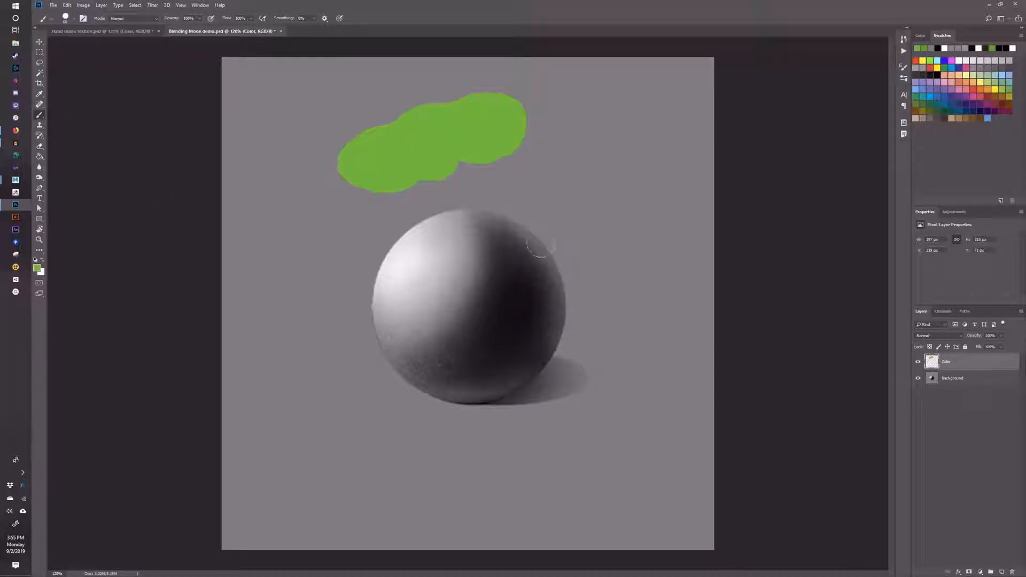
{"action": "left_click_drag", "start_coordinate": [564, 193], "coordinate": [340, 365]}
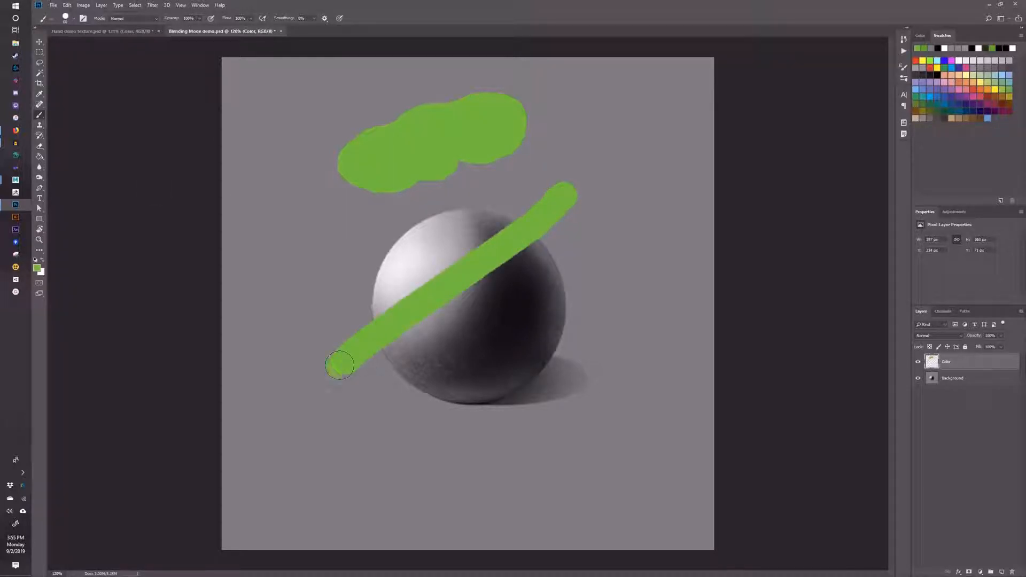
{"action": "left_click_drag", "start_coordinate": [645, 305], "coordinate": [344, 278]}
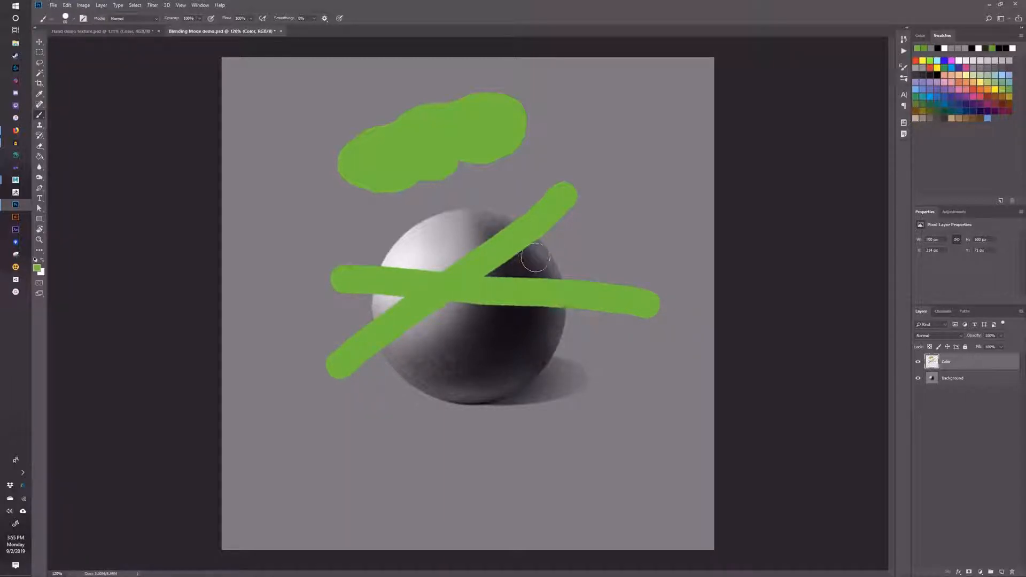
{"action": "key", "text": "ctrl+z"}
{"action": "key", "text": "ctrl+z"}
{"action": "key", "text": "ctrl+z"}
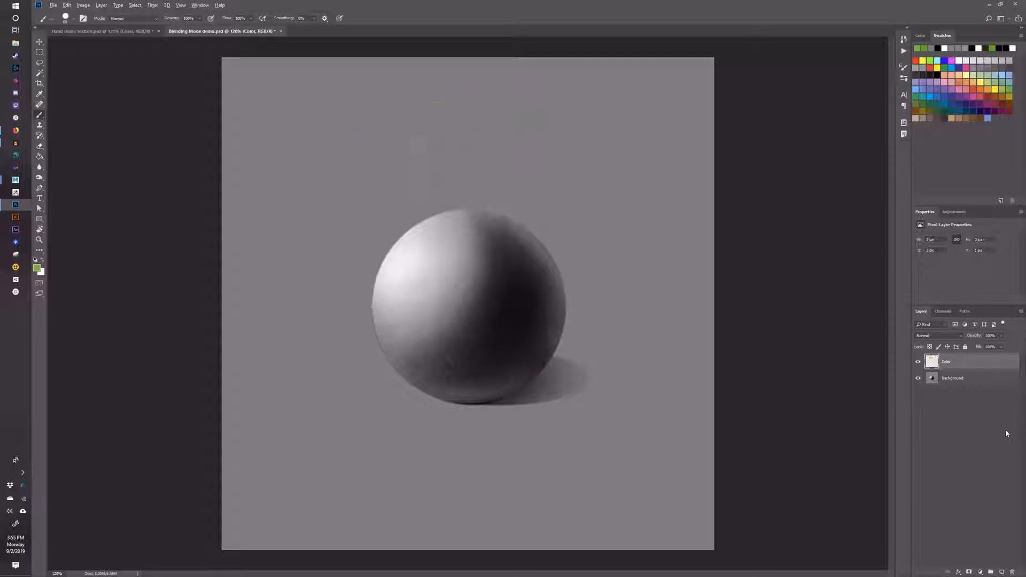
Set the Color layer's blending mode to Overlay.
{"action": "left_click", "coordinate": [951, 335]}
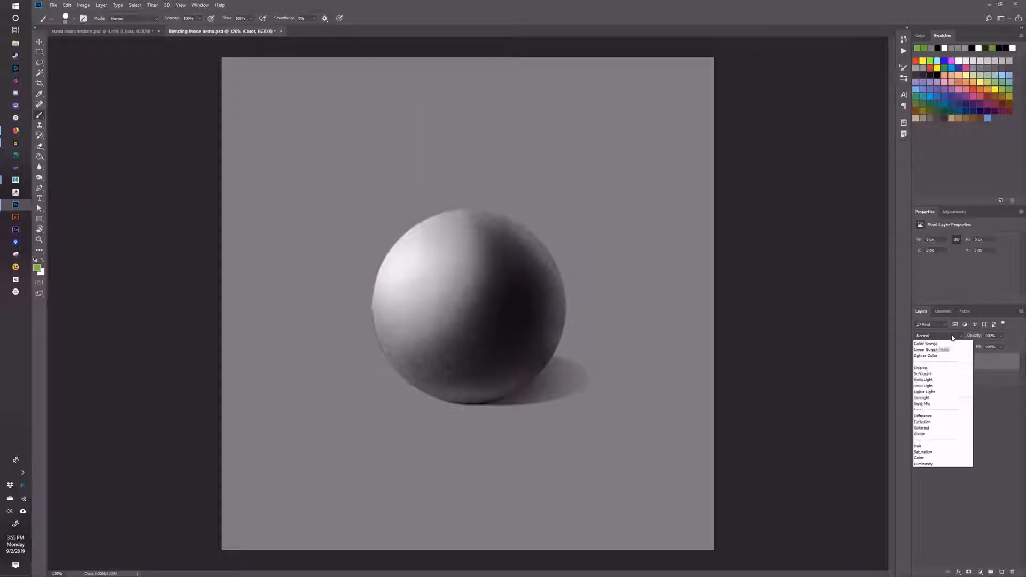
{"action": "left_click", "coordinate": [942, 434]}
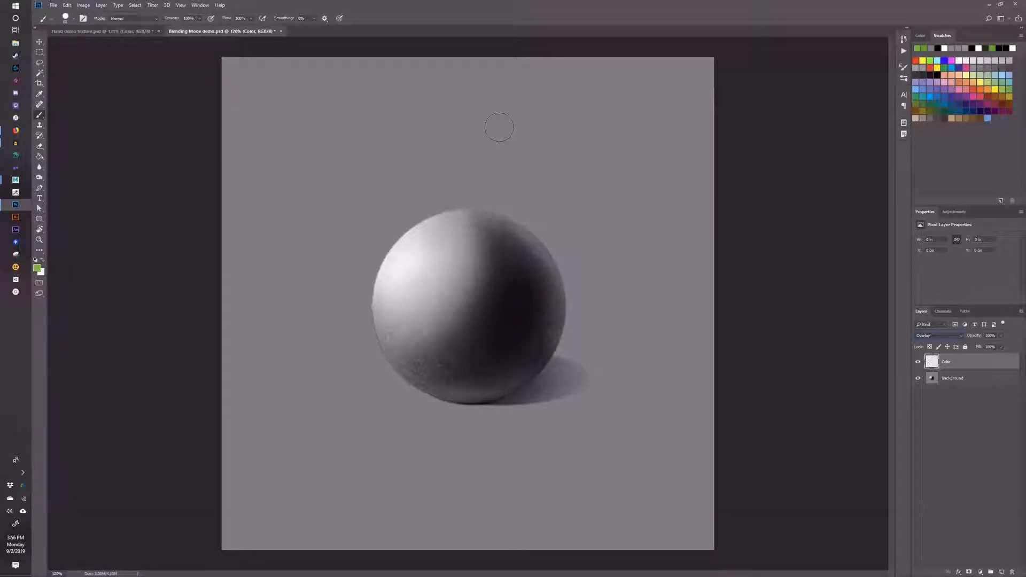
Try painting a solid green blob above the sphere and a stroke across it in Overlay mode, and undo both.
{"action": "mouse_move", "coordinate": [499, 127]}
{"action": "left_mouse_down"}
{"action": "mouse_move", "coordinate": [467, 138]}
{"action": "mouse_move", "coordinate": [478, 124]}
{"action": "left_mouse_up"}
{"action": "mouse_move", "coordinate": [472, 162]}
{"action": "left_mouse_down"}
{"action": "mouse_move", "coordinate": [425, 148]}
{"action": "mouse_move", "coordinate": [470, 118]}
{"action": "mouse_move", "coordinate": [485, 162]}
{"action": "mouse_move", "coordinate": [461, 114]}
{"action": "mouse_move", "coordinate": [496, 144]}
{"action": "mouse_move", "coordinate": [446, 138]}
{"action": "left_mouse_up"}
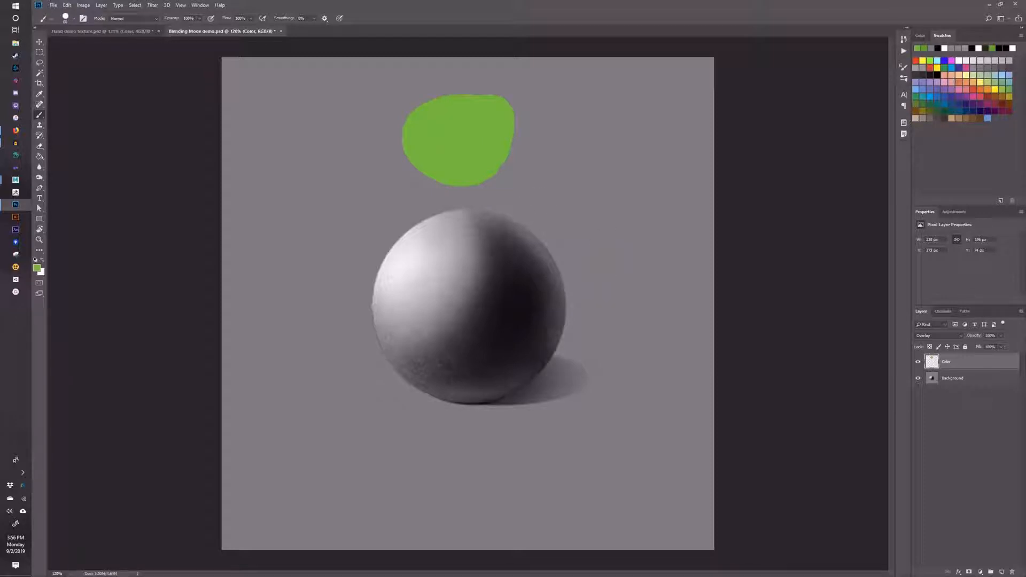
{"action": "mouse_move", "coordinate": [603, 247]}
{"action": "left_mouse_down"}
{"action": "mouse_move", "coordinate": [540, 280]}
{"action": "mouse_move", "coordinate": [422, 307]}
{"action": "mouse_move", "coordinate": [290, 307]}
{"action": "left_mouse_up"}
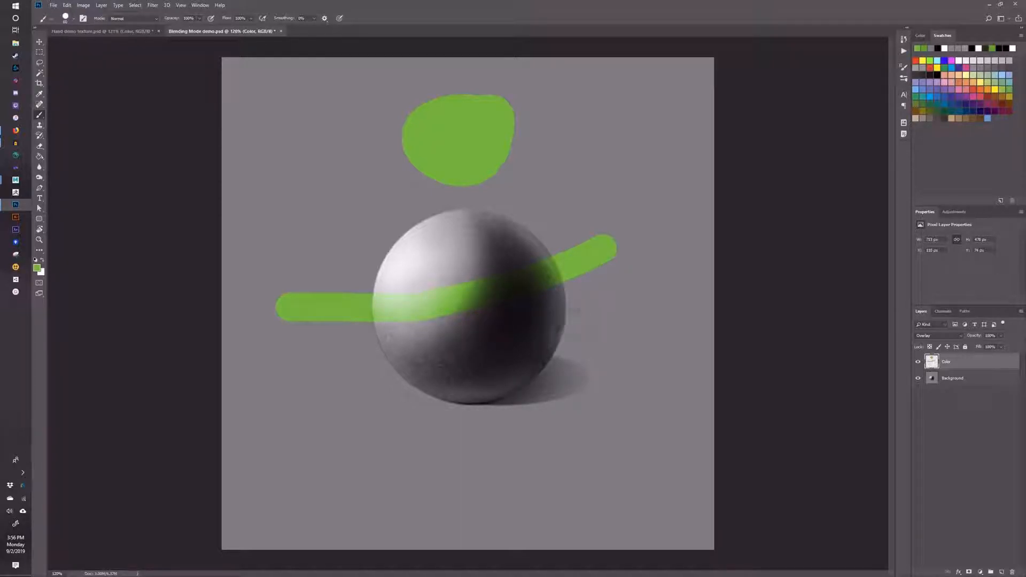
{"action": "key", "text": "ctrl+z"}
{"action": "key", "text": "ctrl+z"}
Select the whole sphere with an elliptical selection, fill it with green on the Color layer, and deselect.
{"action": "key", "text": "m"}
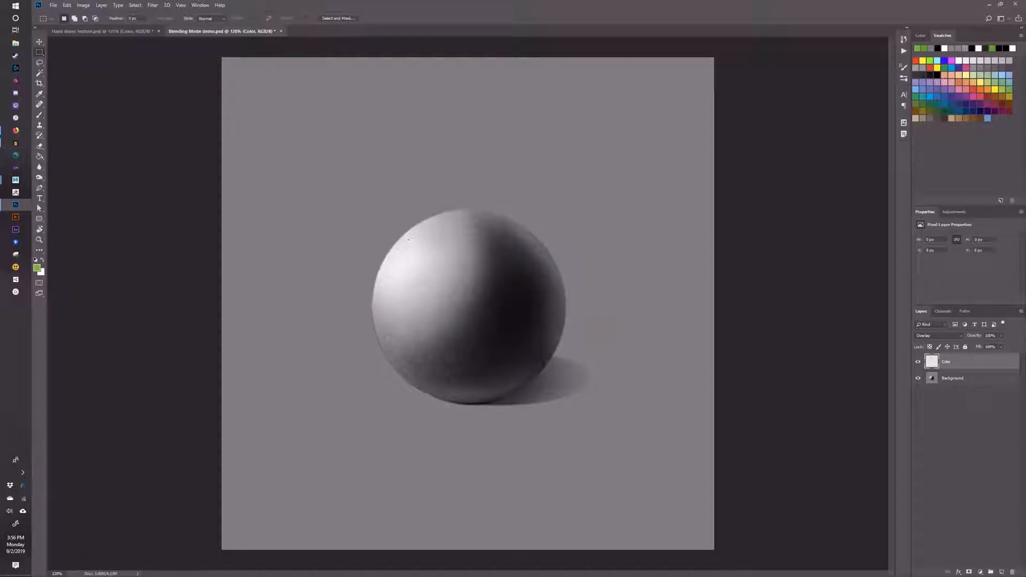
{"action": "mouse_move", "coordinate": [379, 223]}
{"action": "left_mouse_down"}
{"action": "mouse_move", "coordinate": [423, 252]}
{"action": "mouse_move", "coordinate": [447, 300]}
{"action": "left_mouse_up"}
{"action": "key", "text": "ctrl+d"}
{"action": "key", "text": "shift+m"}
{"action": "left_click_drag", "start_coordinate": [394, 246], "coordinate": [585, 402]}
{"action": "key", "text": "g"}
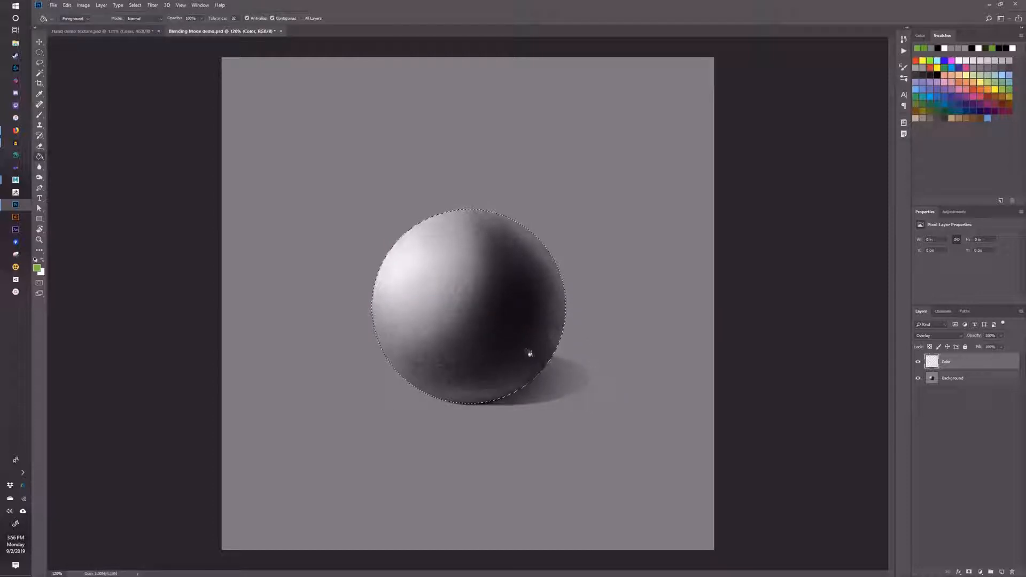
{"action": "left_click", "coordinate": [494, 313]}
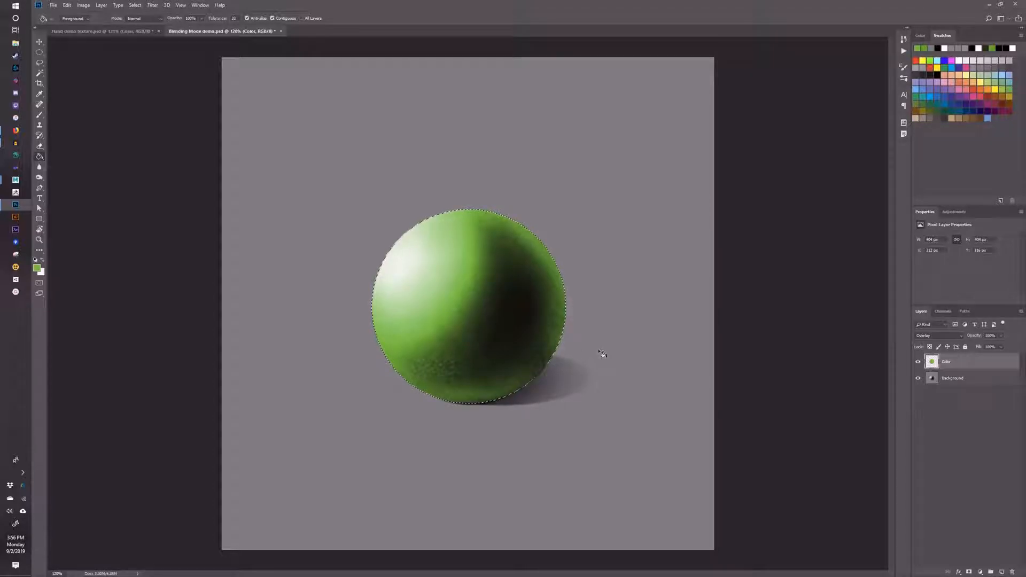
{"action": "key", "text": "ctrl+d"}
Switch the Color layer to Normal to compare the flat green fill, and return it to Overlay.
{"action": "left_click", "coordinate": [959, 337]}
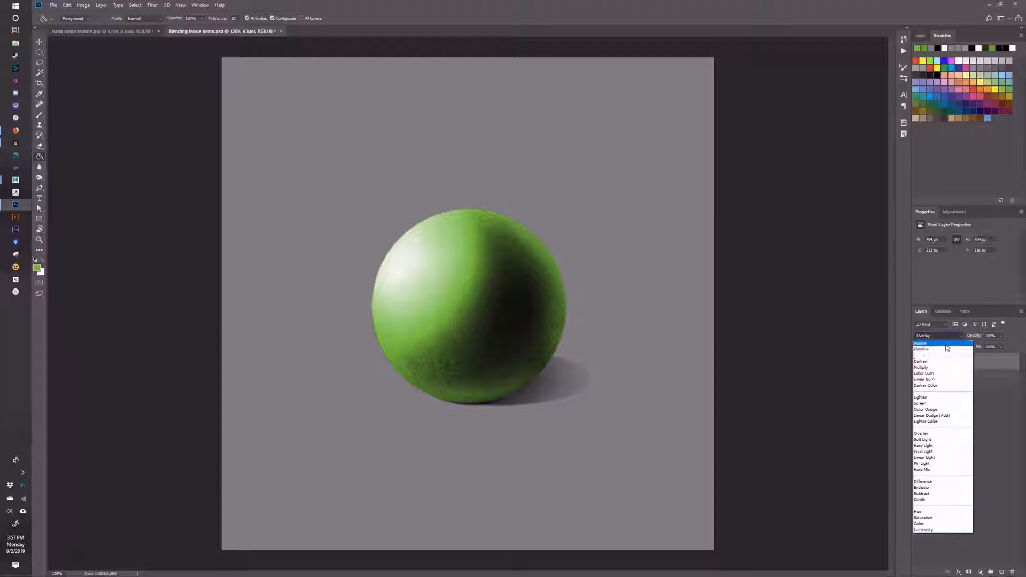
{"action": "left_click", "coordinate": [945, 344]}
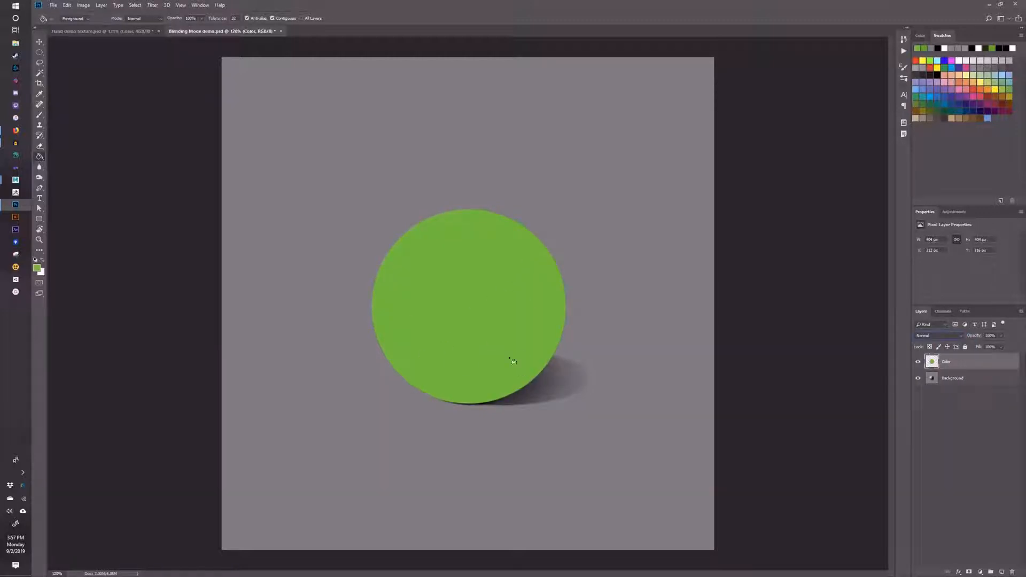
{"action": "left_click", "coordinate": [962, 338]}
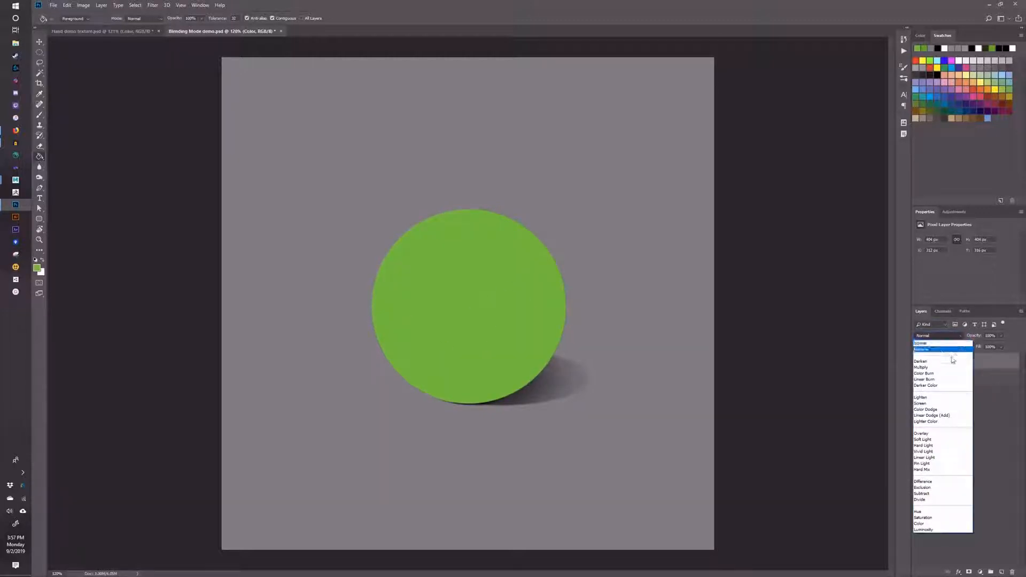
{"action": "left_click", "coordinate": [942, 435]}
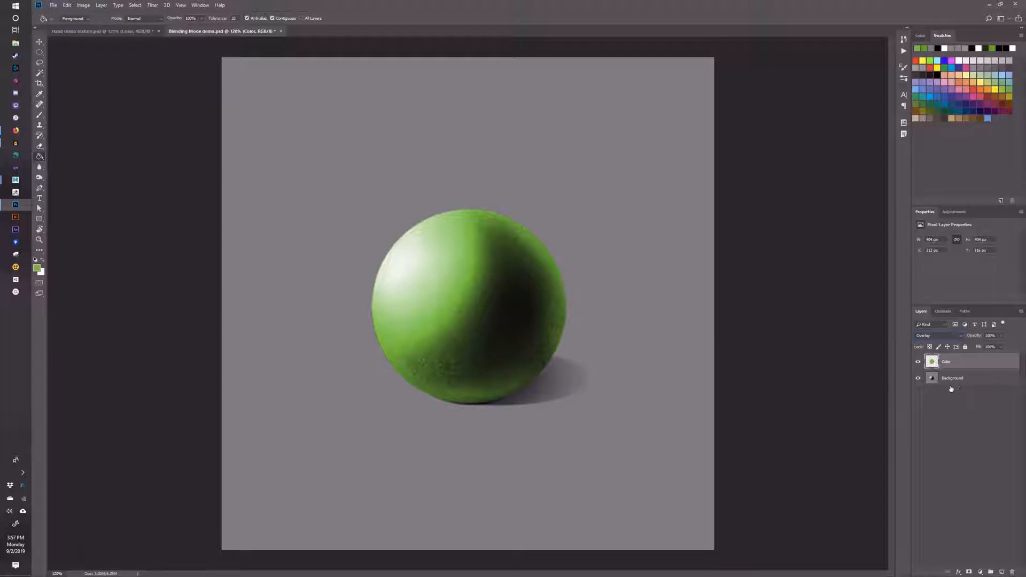
Switch to the hand texture document and toggle the Color group's visibility to compare the shading with and without color.
{"action": "left_click", "coordinate": [98, 32]}
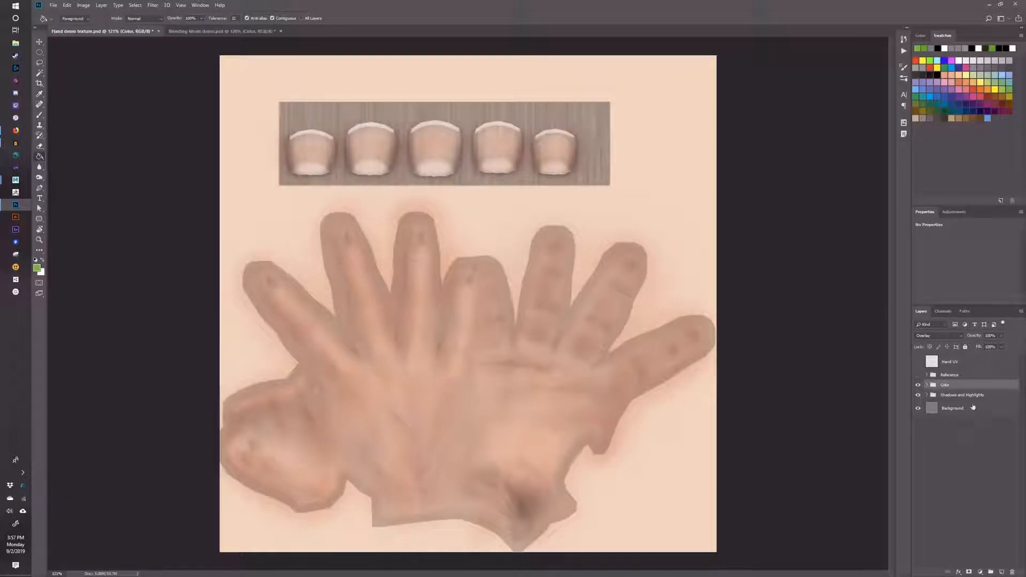
{"action": "left_click", "coordinate": [918, 385]}
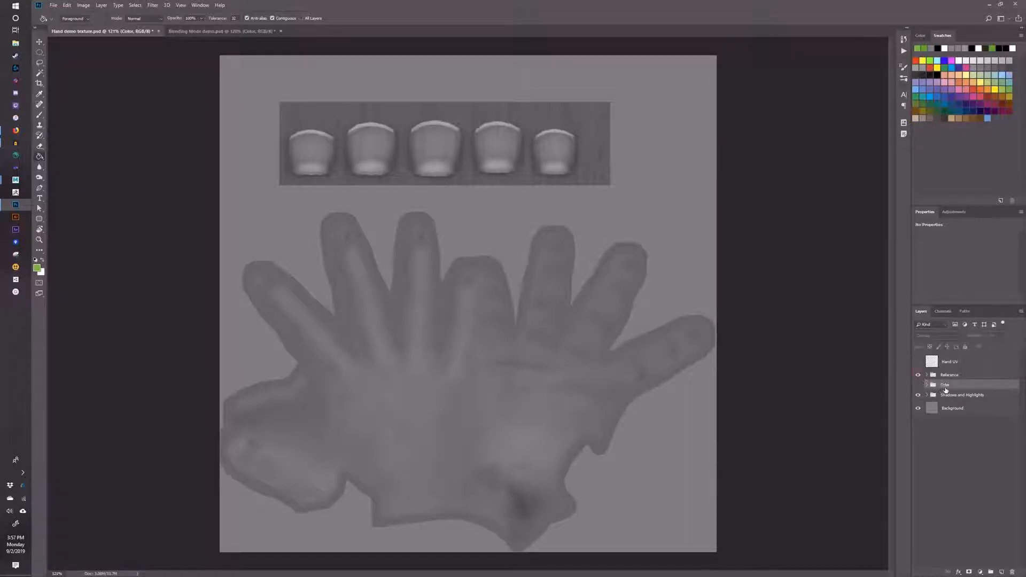
{"action": "left_click", "coordinate": [918, 386]}
{"action": "left_click", "coordinate": [917, 385]}
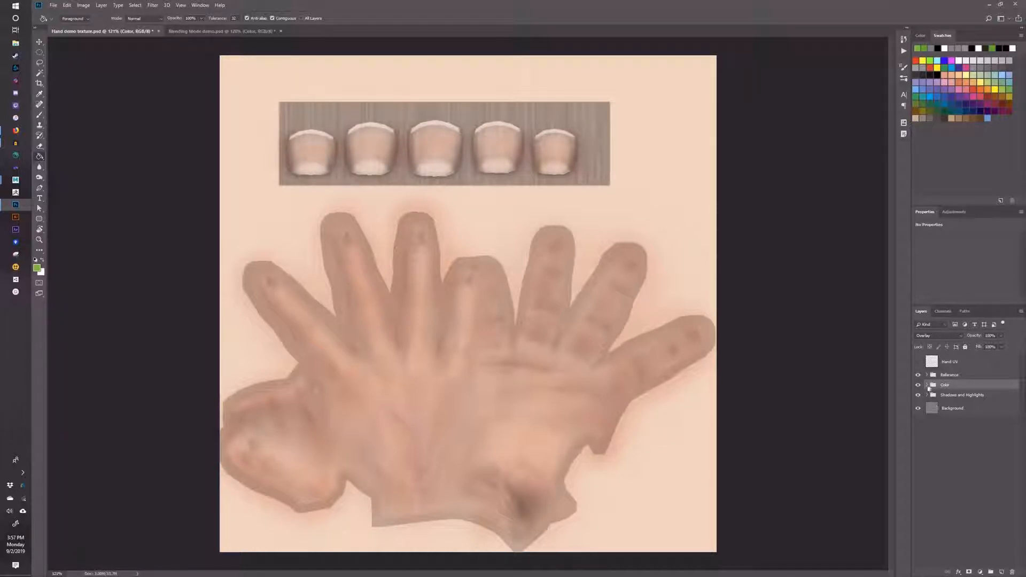
Try a darker, more saturated tan for the Base fill layer in the Color group, undo it and collapse the group.
{"action": "left_click", "coordinate": [926, 386]}
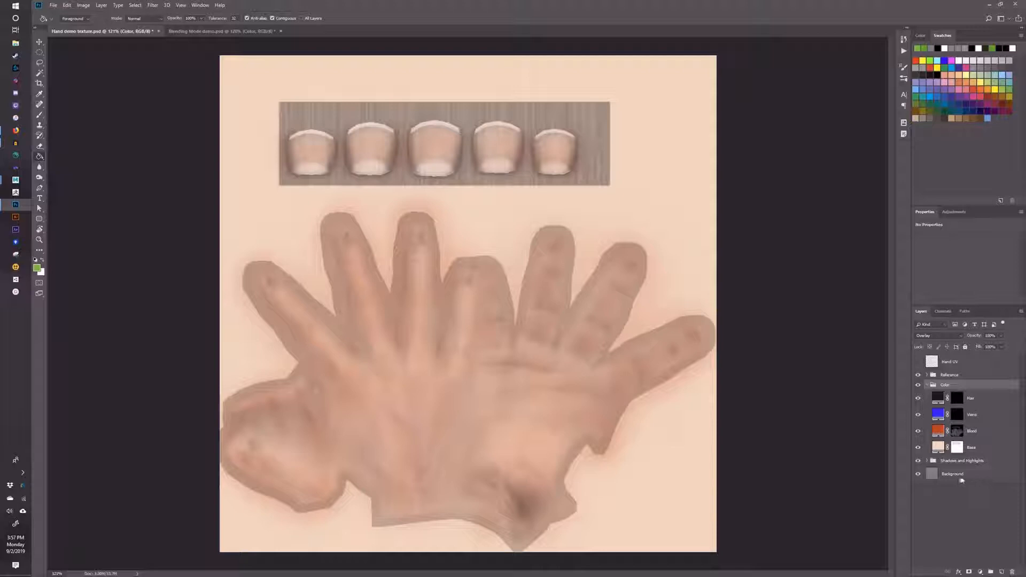
{"action": "double_click", "coordinate": [941, 449]}
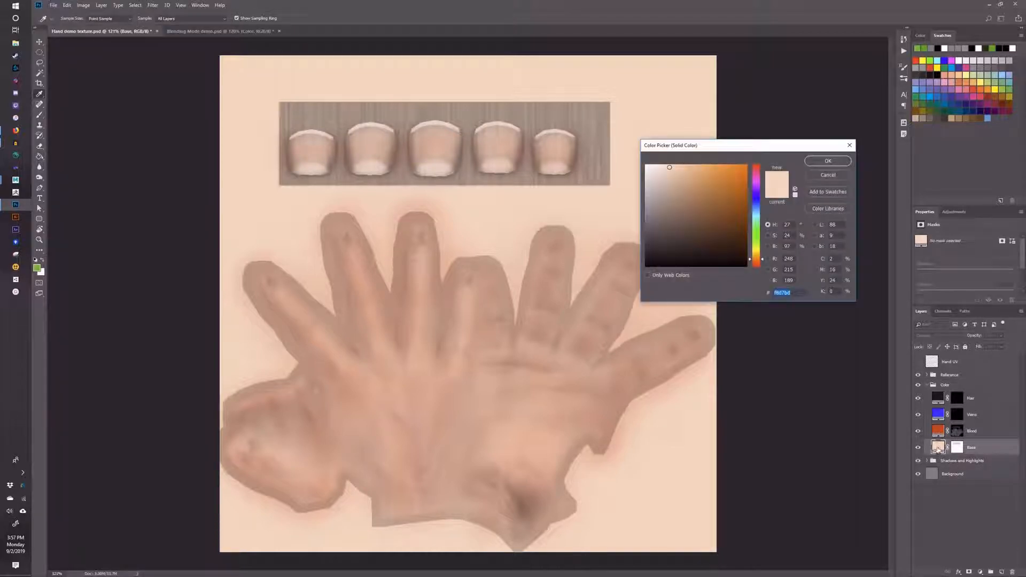
{"action": "left_click_drag", "start_coordinate": [669, 167], "coordinate": [680, 183]}
{"action": "left_click", "coordinate": [812, 161]}
{"action": "key", "text": "g"}
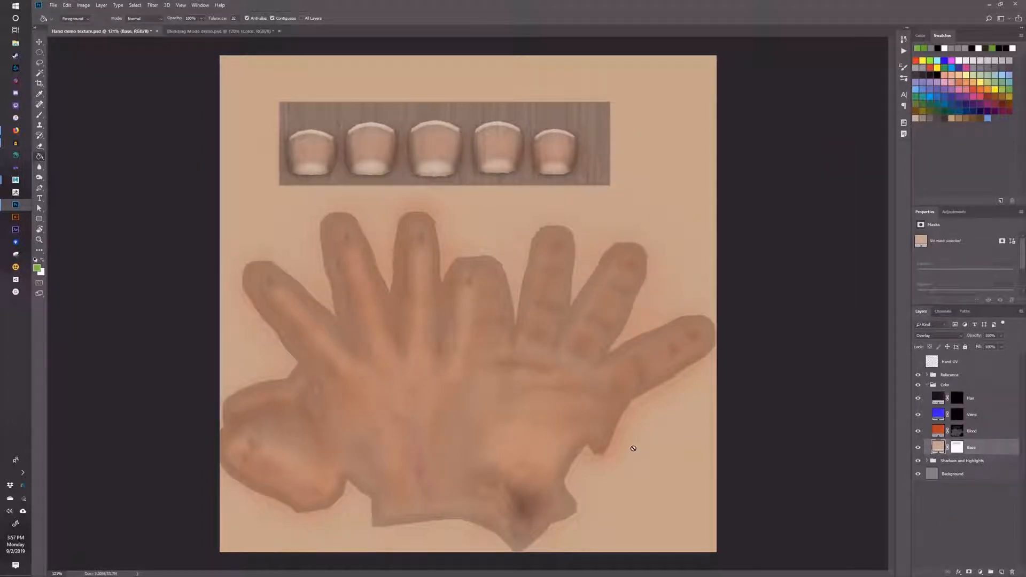
{"action": "key", "text": "ctrl+z"}
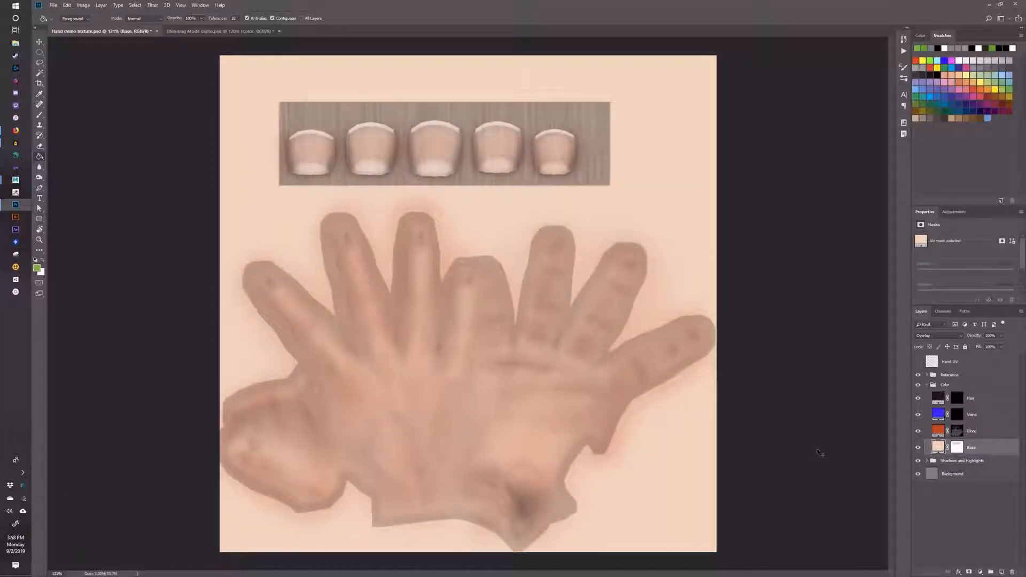
{"action": "left_click", "coordinate": [927, 384]}
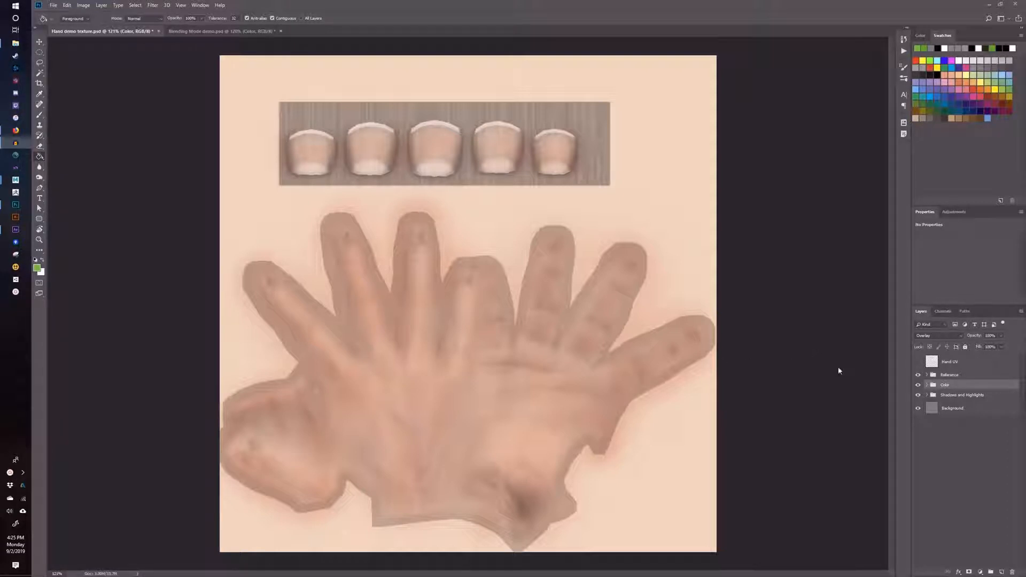
Hide the Color group and the Shadows and Highlights group, and save the hand texture document.
{"action": "left_click", "coordinate": [918, 384]}
{"action": "left_click", "coordinate": [918, 394]}
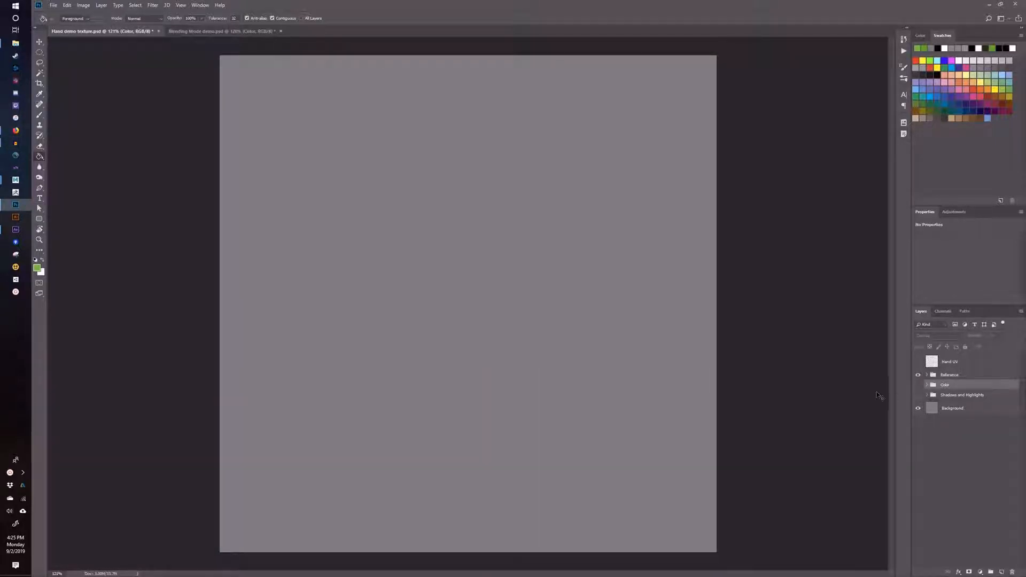
{"action": "key", "text": "ctrl+s"}
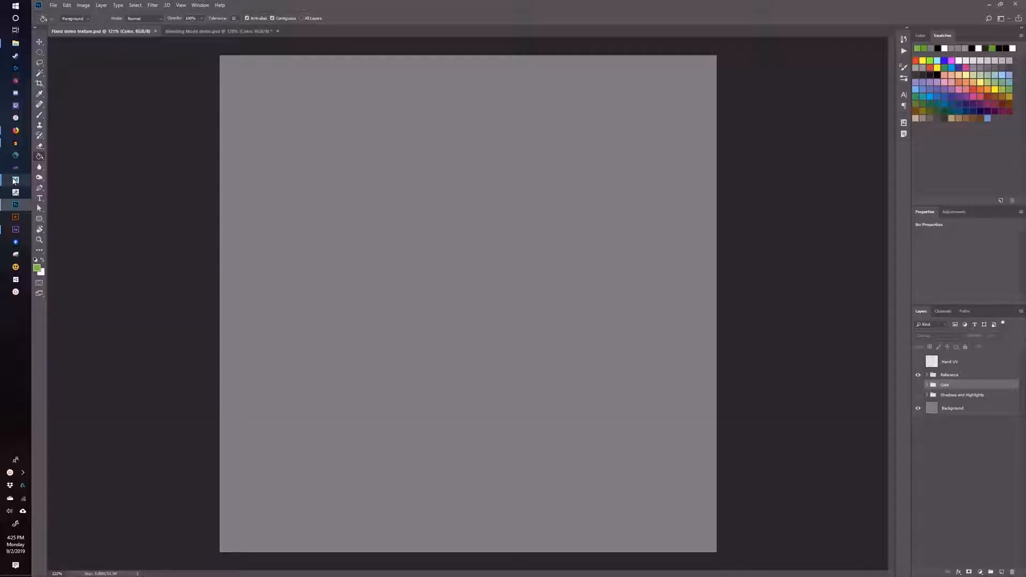
Switch to Maya to examine the hand model in the viewport, and return to Photoshop.
{"action": "mouse_move", "coordinate": [15, 179]}
{"action": "left_click", "coordinate": [57, 214]}
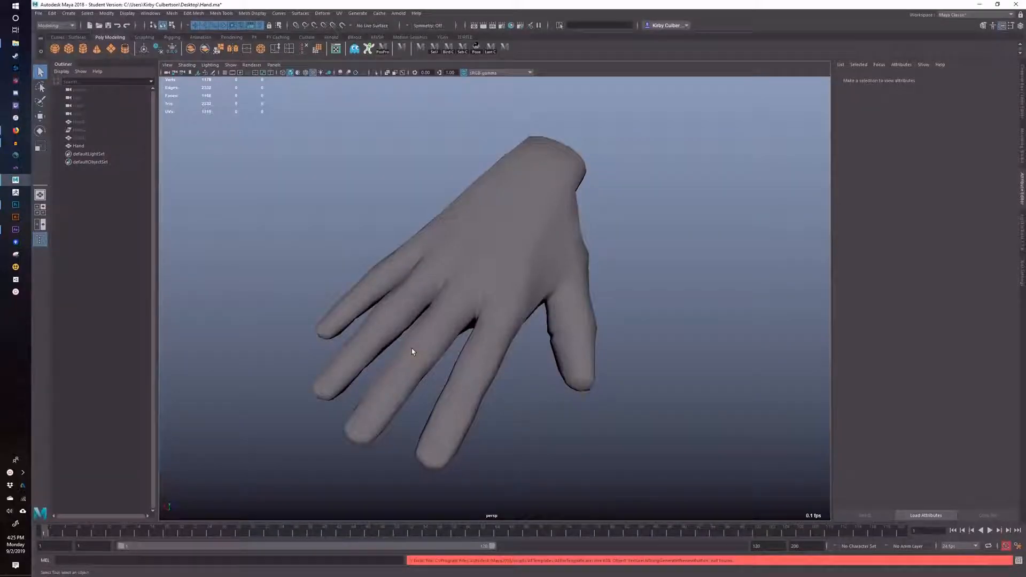
{"action": "mouse_move", "coordinate": [514, 428]}
{"action": "left_mouse_down"}
{"action": "mouse_move", "coordinate": [523, 415]}
{"action": "mouse_move", "coordinate": [505, 427]}
{"action": "left_mouse_up"}
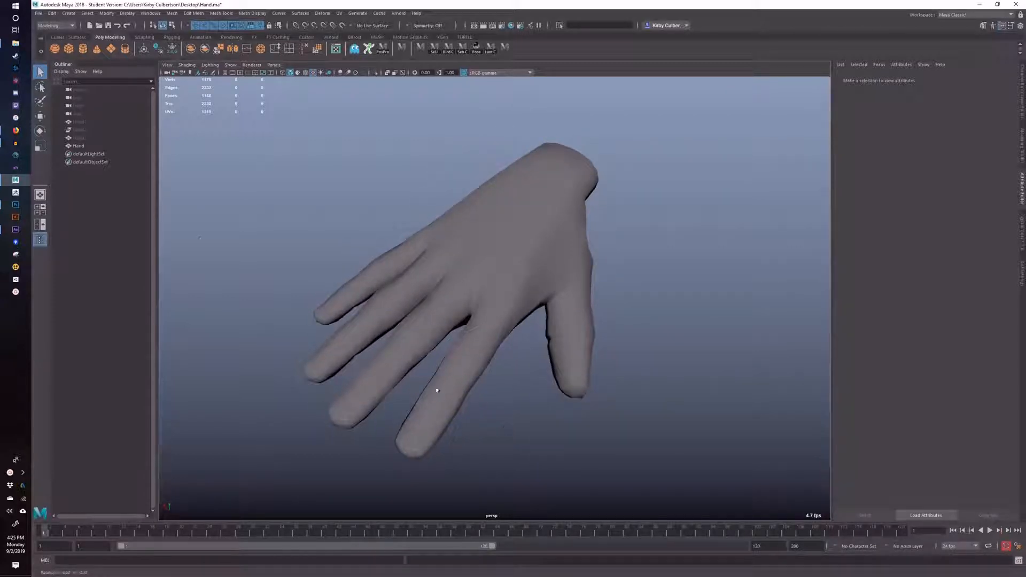
{"action": "mouse_move", "coordinate": [14, 208]}
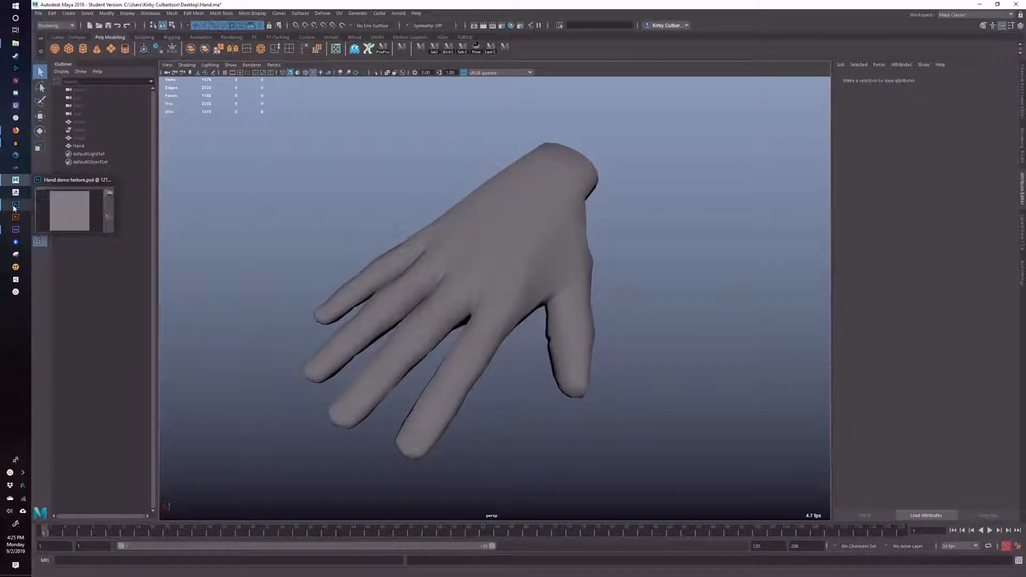
{"action": "left_click", "coordinate": [15, 207]}
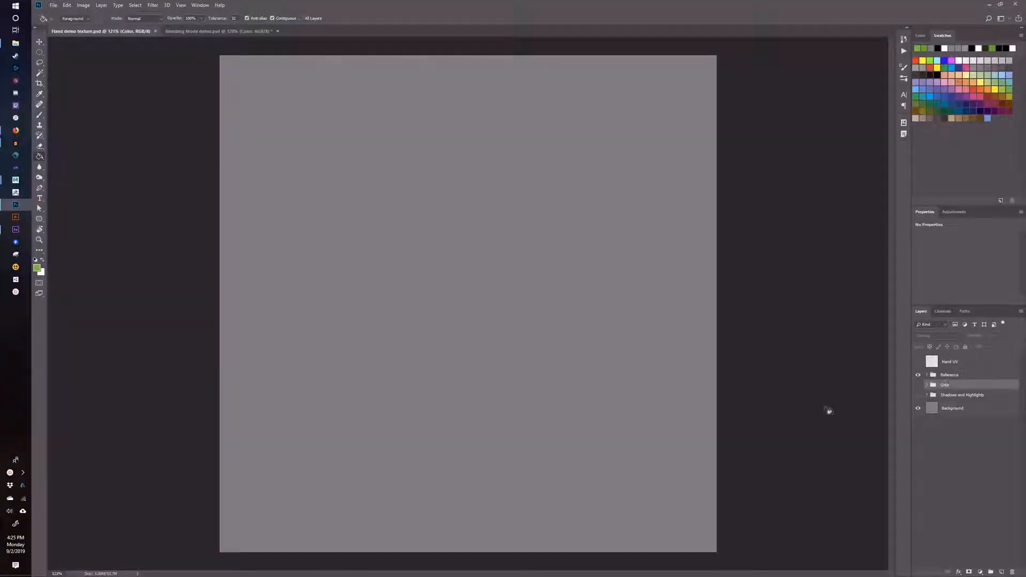
With the Background layer selected, set the foreground color to a neutral gray with 0% saturation and 50% brightness.
{"action": "left_click", "coordinate": [972, 415]}
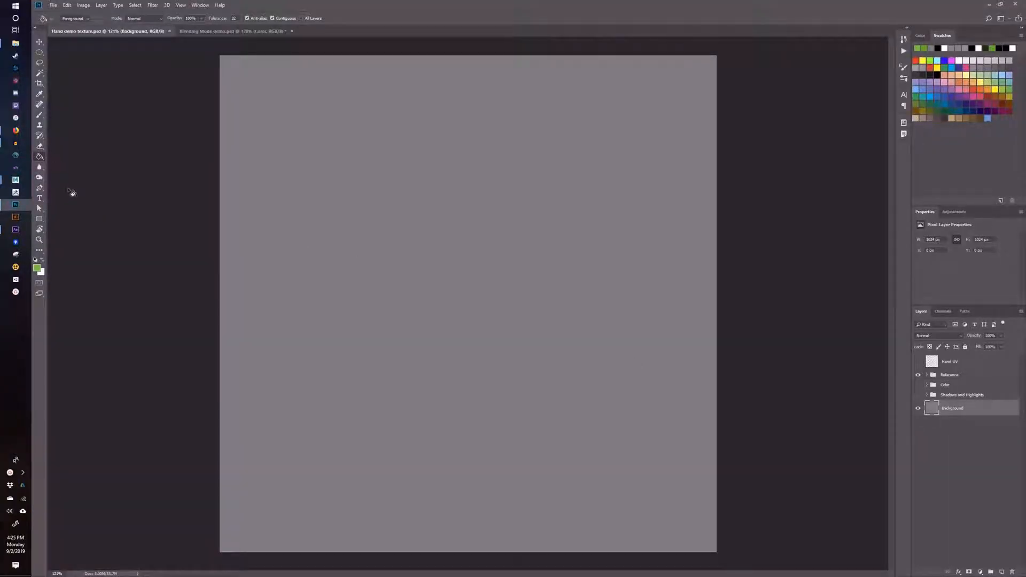
{"action": "left_click", "coordinate": [40, 270]}
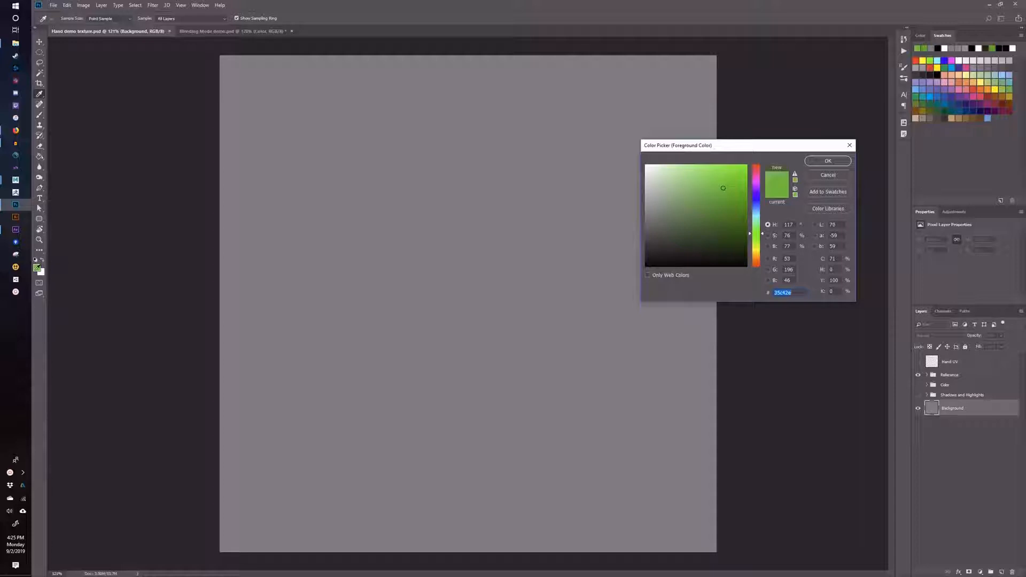
{"action": "left_click_drag", "start_coordinate": [667, 245], "coordinate": [656, 274]}
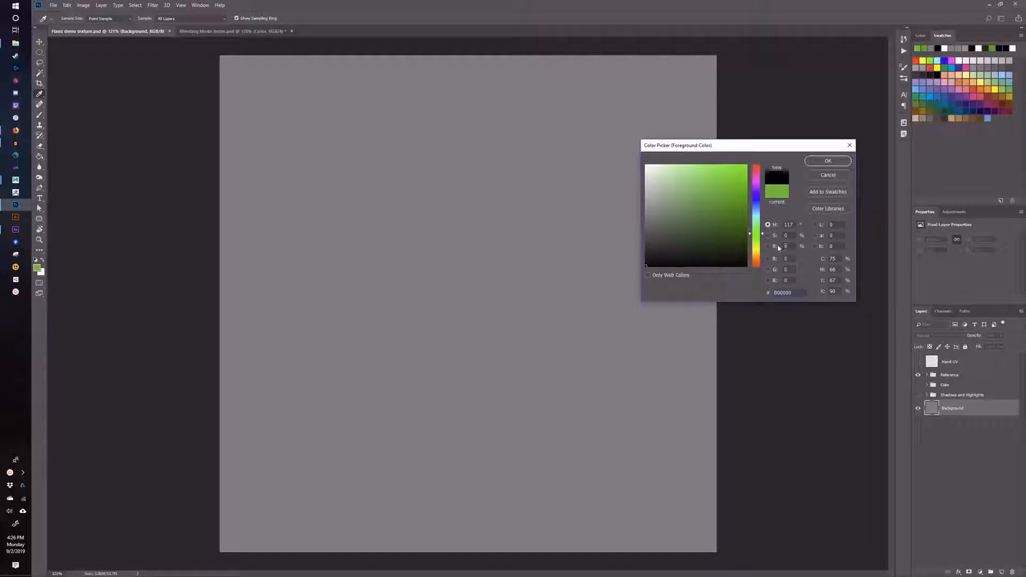
{"action": "type", "text": "50"}
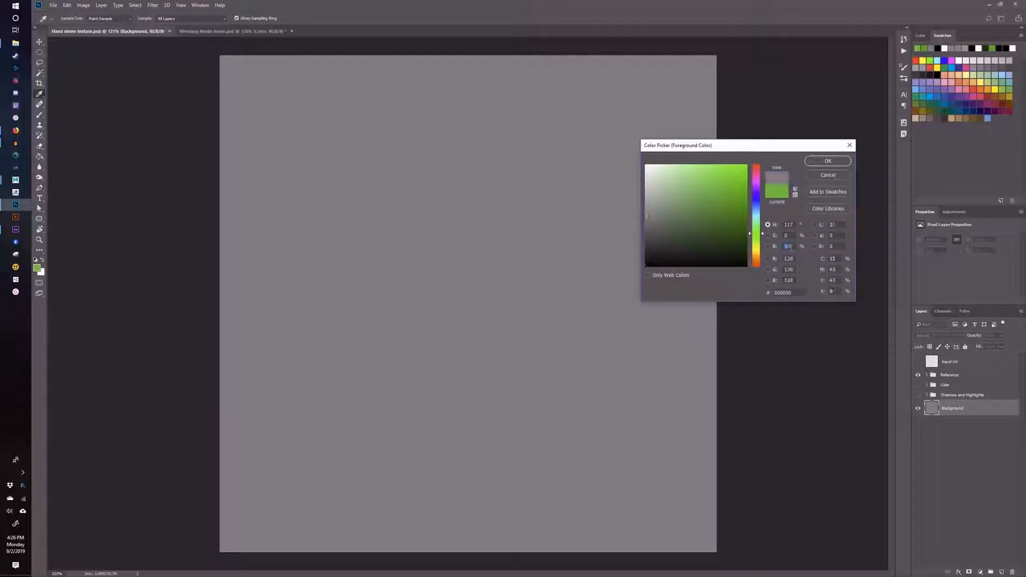
{"action": "key", "text": "Return"}
{"action": "key", "text": "g"}
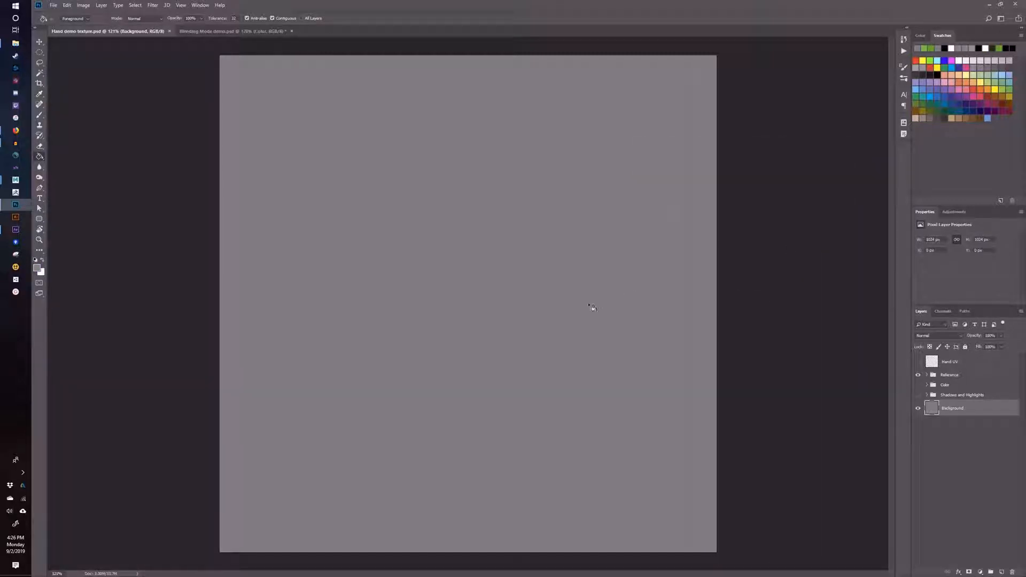
Delete the Background layer and create a new empty layer beneath the Shadows and Highlights group.
{"action": "left_click_drag", "start_coordinate": [975, 414], "coordinate": [1008, 564]}
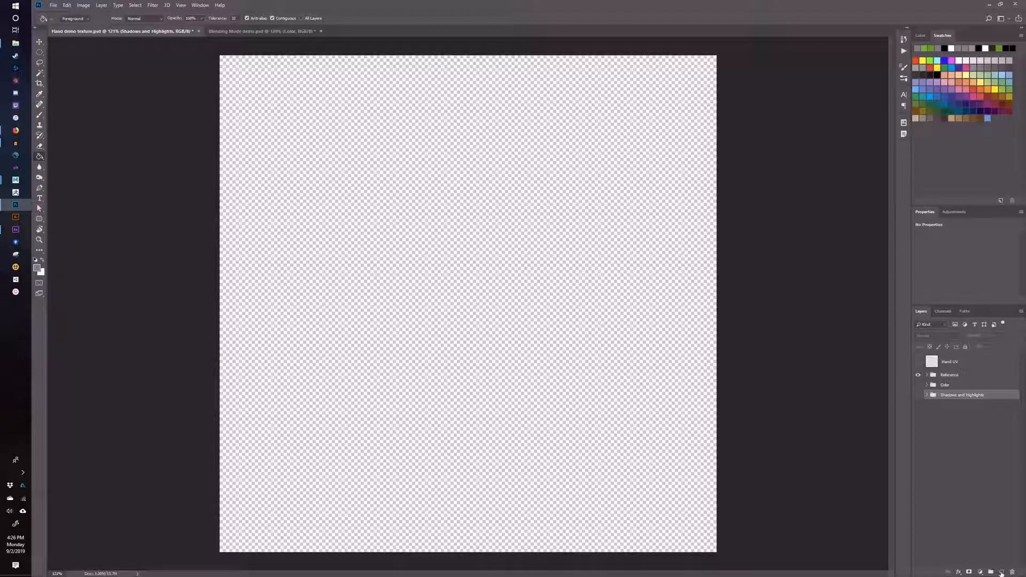
{"action": "left_click", "coordinate": [1001, 571]}
{"action": "left_click_drag", "start_coordinate": [980, 415], "coordinate": [978, 418]}
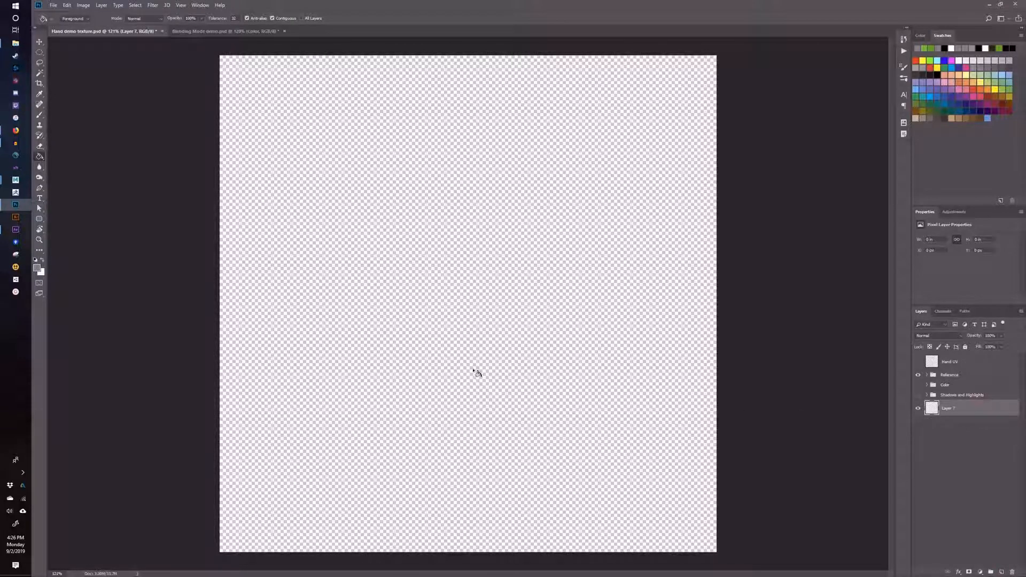
Fill the new layer with the 50% gray foreground color and rename it Background.
{"action": "left_click", "coordinate": [477, 365]}
{"action": "double_click", "coordinate": [948, 409]}
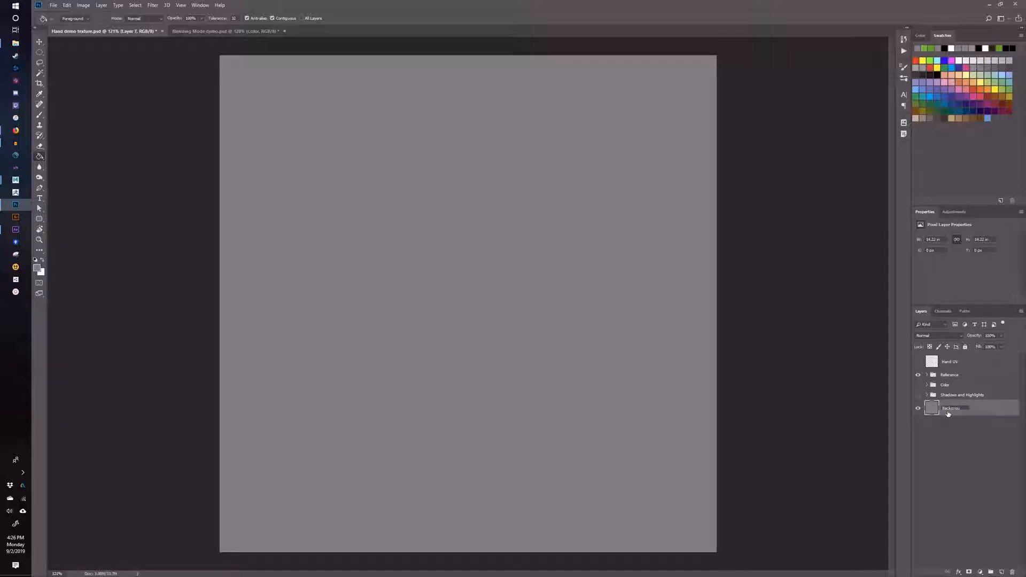
{"action": "type", "text": "Background"}
{"action": "key", "text": "Return"}
Expand the Reference group and show its lowest layer, the photo of the back of a hand.
{"action": "left_click", "coordinate": [926, 375]}
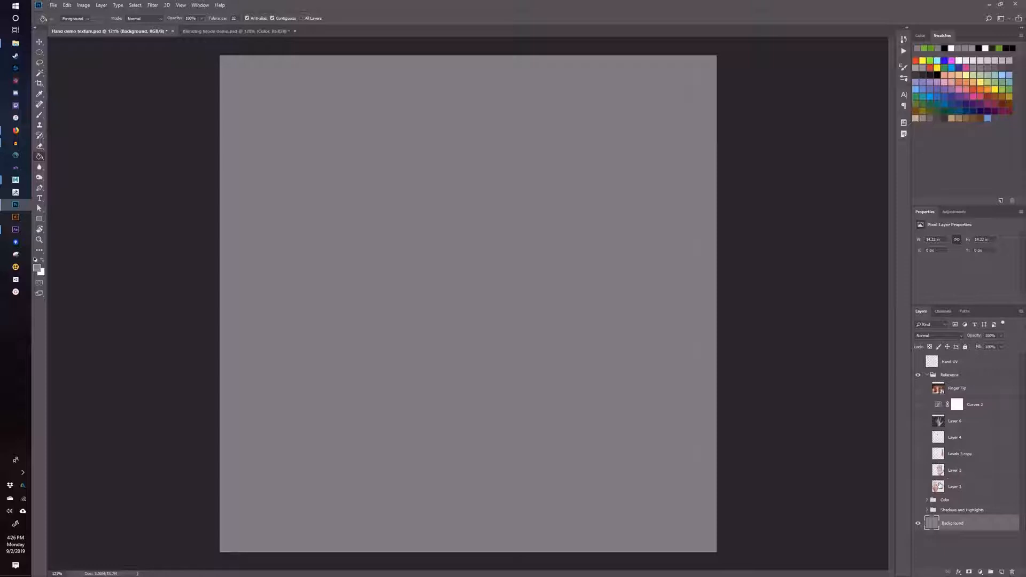
{"action": "left_click", "coordinate": [917, 487]}
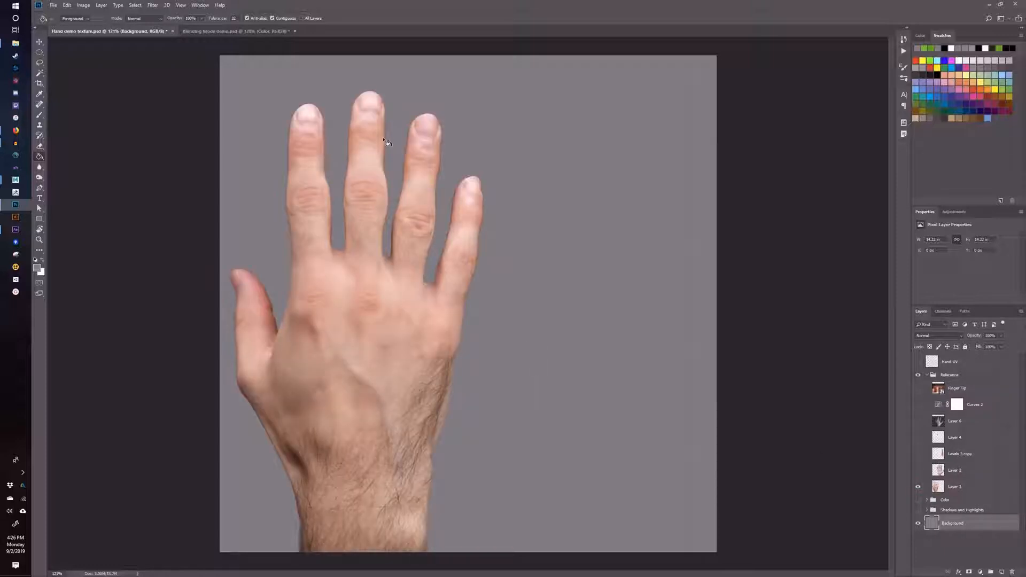
Lasso the middle finger down past its knuckle and copy it from the hand photo on Layer 3 into a new layer.
{"action": "key", "text": "l"}
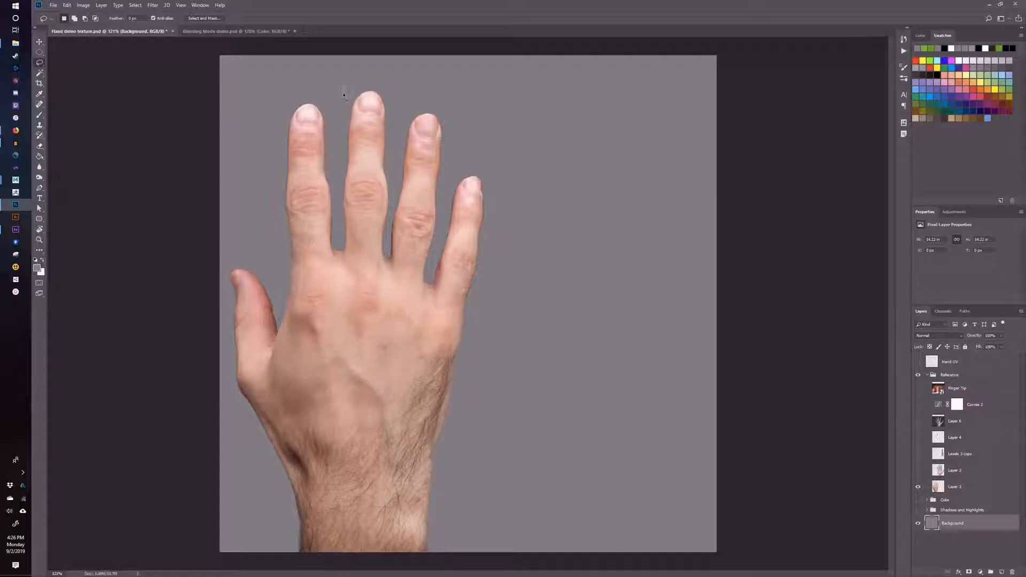
{"action": "mouse_move", "coordinate": [344, 86]}
{"action": "left_mouse_down"}
{"action": "mouse_move", "coordinate": [338, 321]}
{"action": "mouse_move", "coordinate": [354, 347]}
{"action": "mouse_move", "coordinate": [379, 336]}
{"action": "mouse_move", "coordinate": [399, 108]}
{"action": "mouse_move", "coordinate": [375, 73]}
{"action": "mouse_move", "coordinate": [345, 85]}
{"action": "left_mouse_up"}
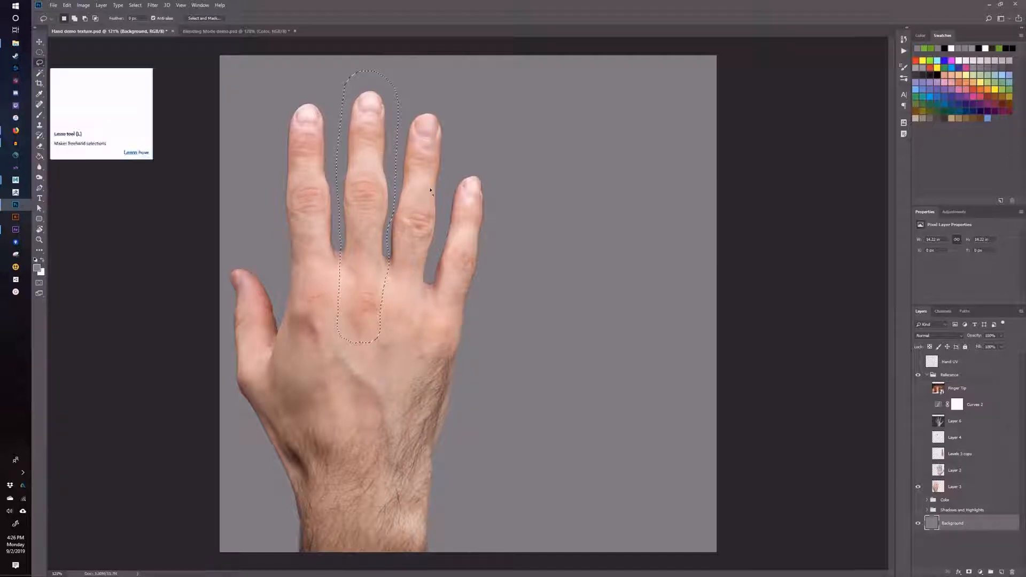
{"action": "left_click", "coordinate": [974, 489]}
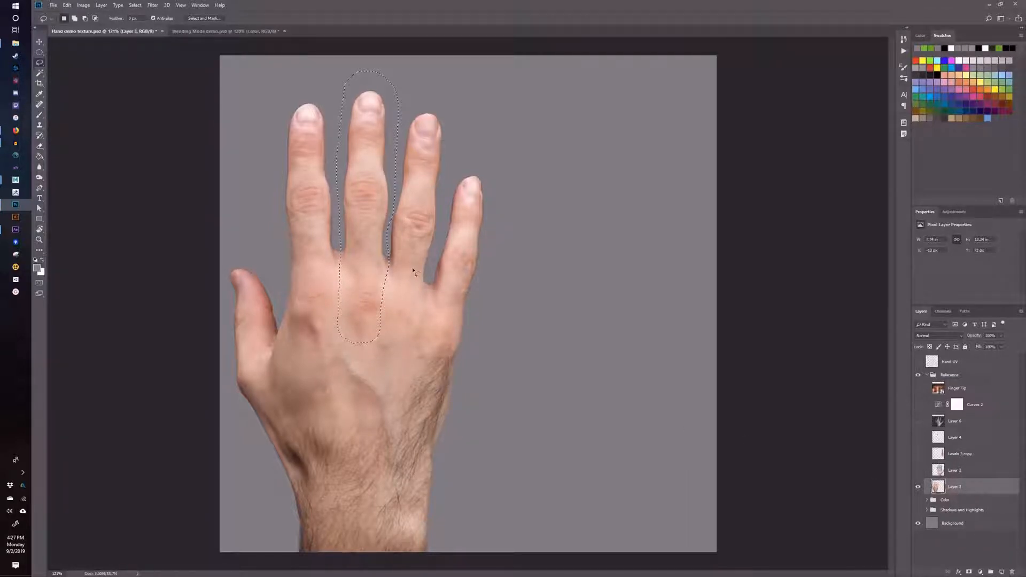
{"action": "left_click", "coordinate": [67, 6]}
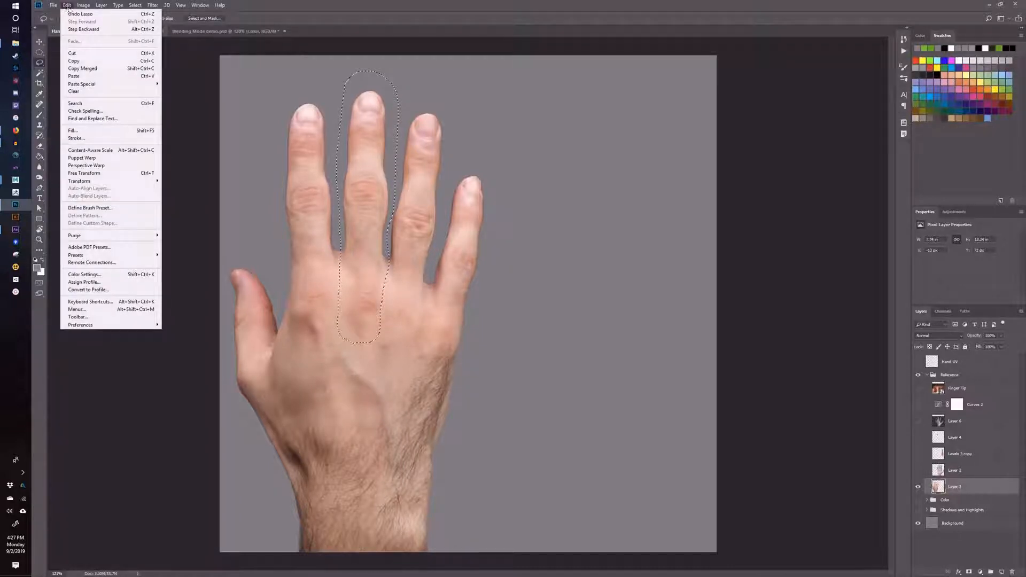
{"action": "left_click", "coordinate": [94, 62]}
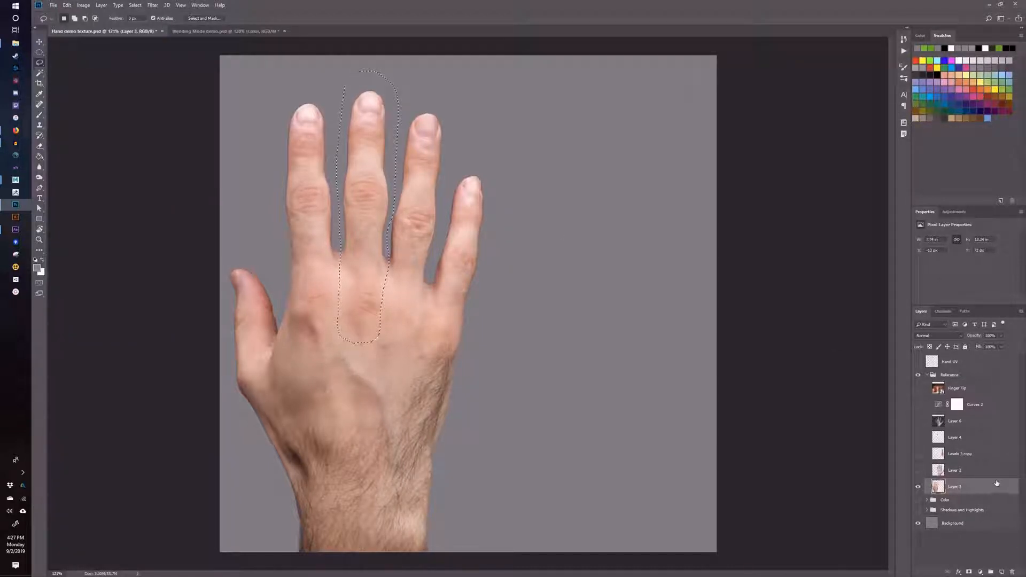
{"action": "key", "text": "ctrl+v"}
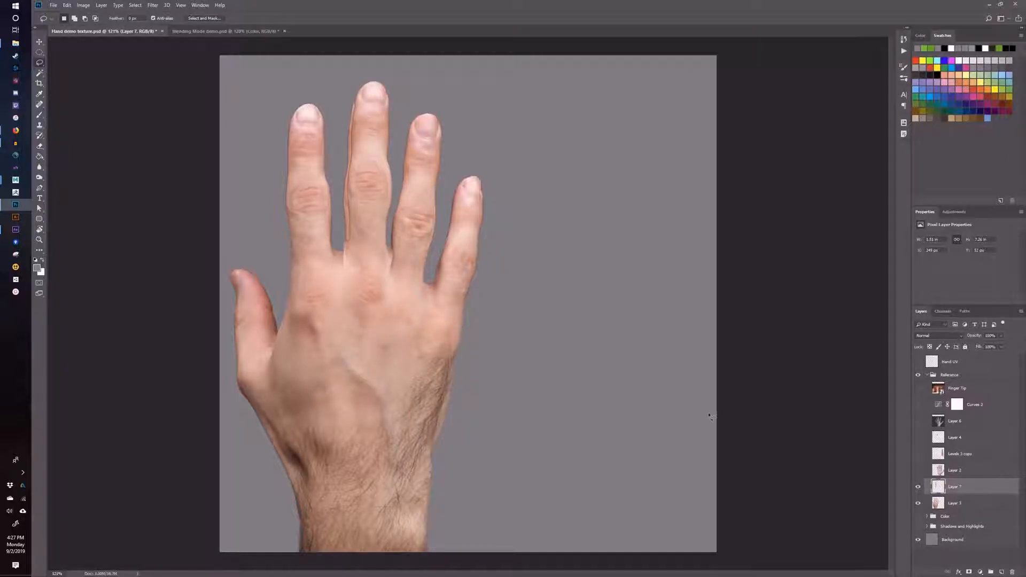
Move the pasted finger onto the empty gray area beside the hand and hide the hand photo layer.
{"action": "key", "text": "v"}
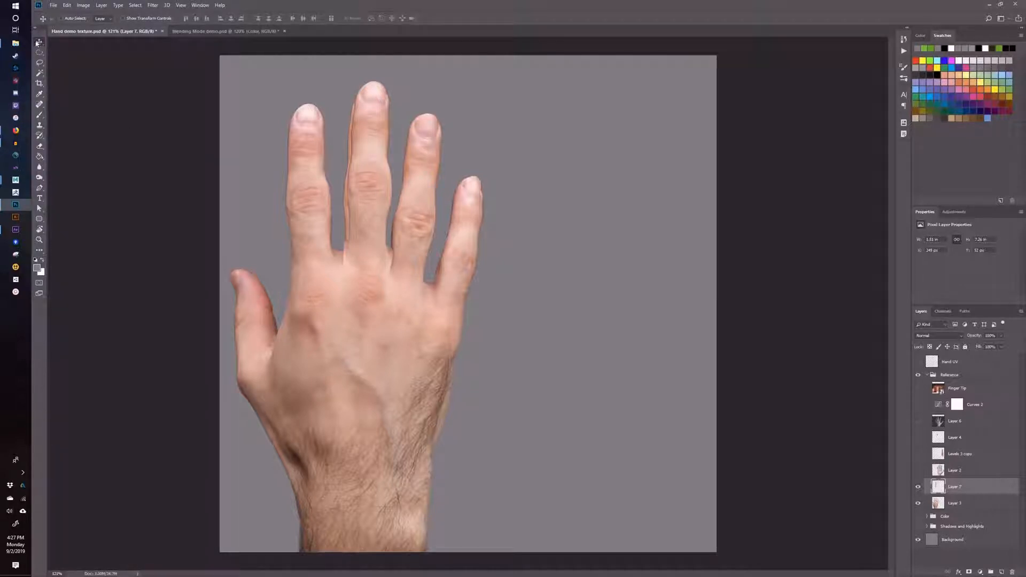
{"action": "left_click_drag", "start_coordinate": [365, 210], "coordinate": [575, 247]}
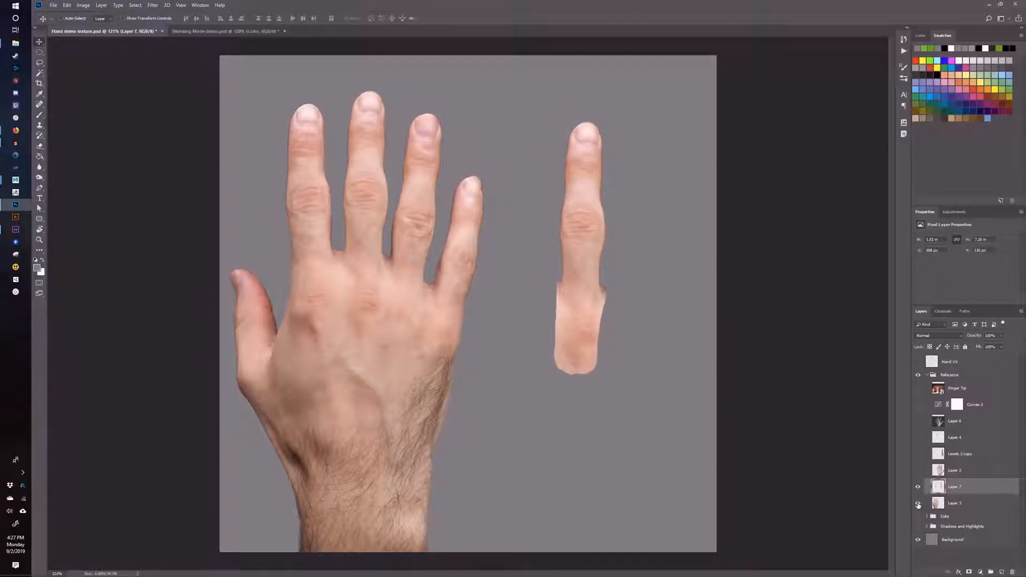
{"action": "left_click", "coordinate": [918, 503]}
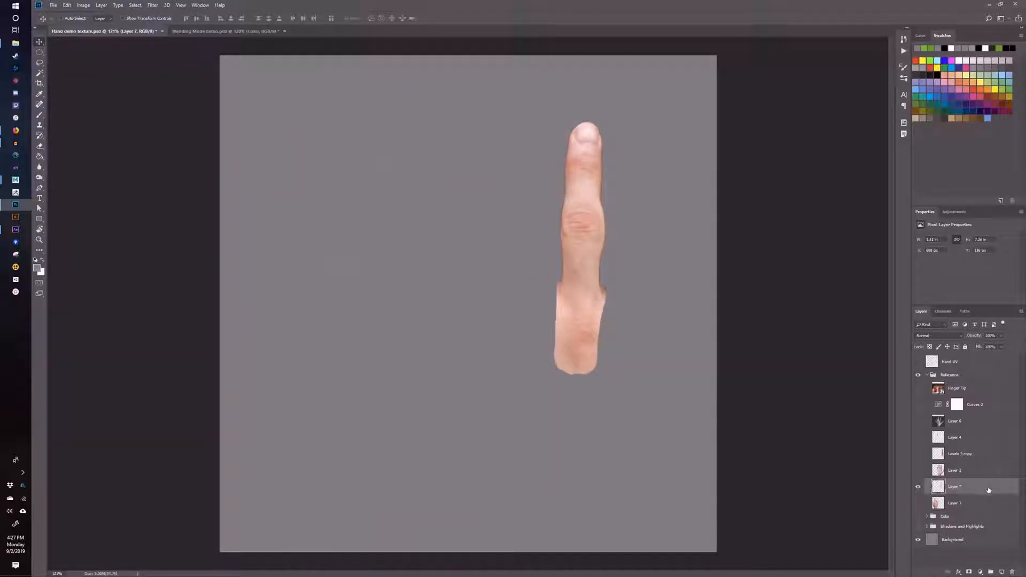
Take the finger layer out of the Reference group, place it directly above the Background layer, and collapse the group.
{"action": "left_click_drag", "start_coordinate": [982, 491], "coordinate": [981, 514]}
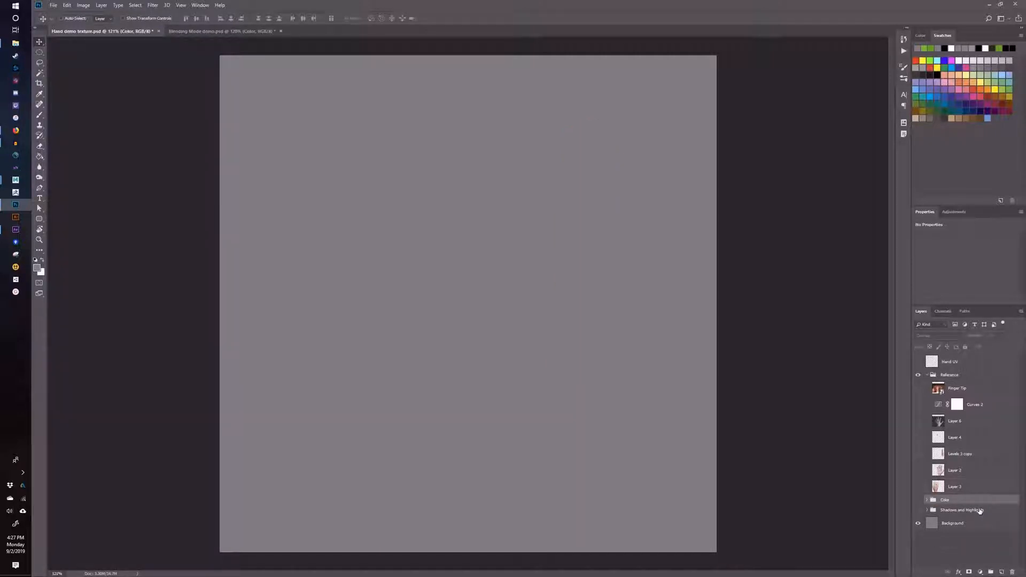
{"action": "key", "text": "ctrl+z"}
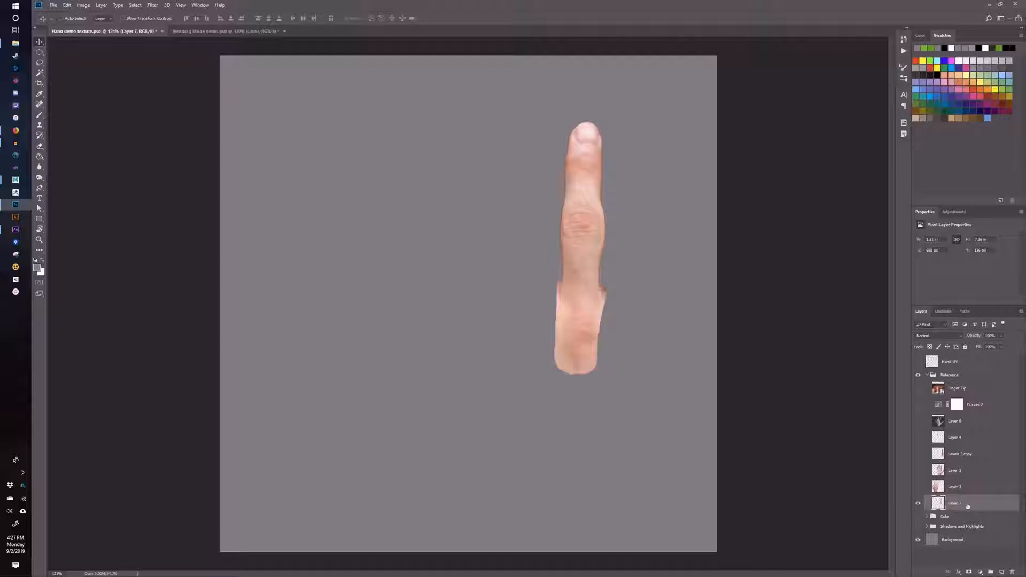
{"action": "left_click", "coordinate": [927, 375]}
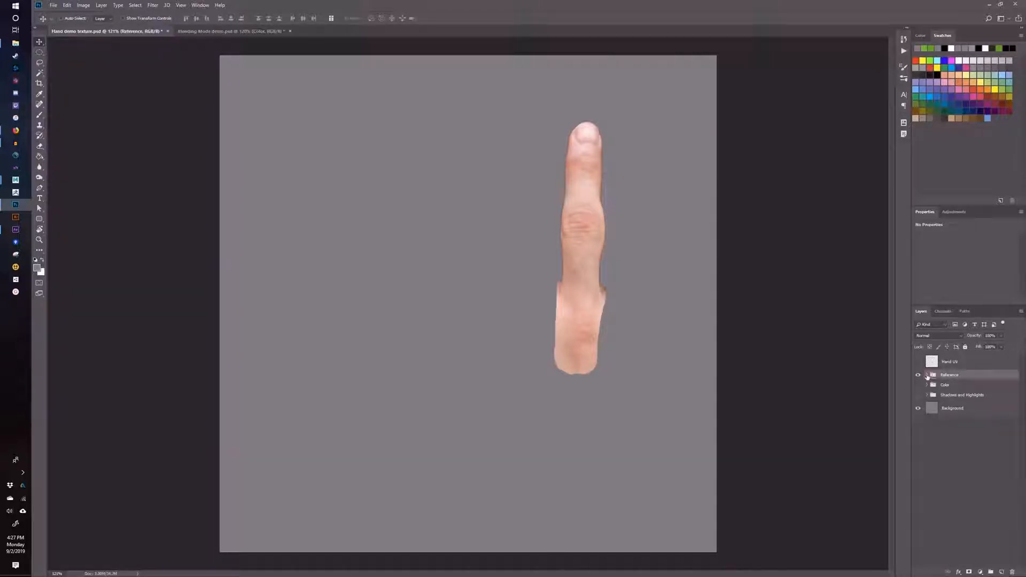
{"action": "left_click", "coordinate": [928, 376]}
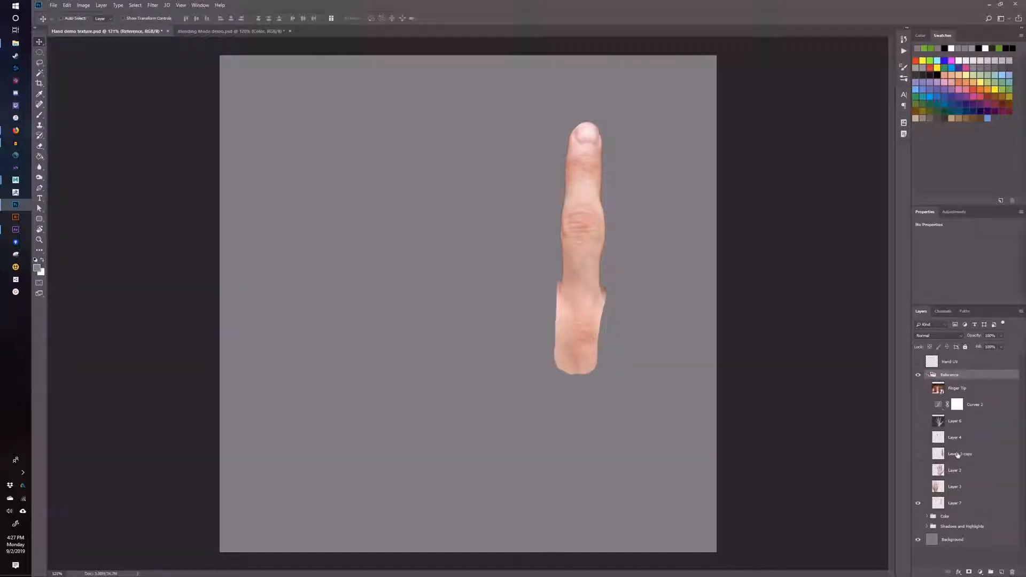
{"action": "left_click_drag", "start_coordinate": [969, 504], "coordinate": [967, 427]}
{"action": "left_click", "coordinate": [927, 392]}
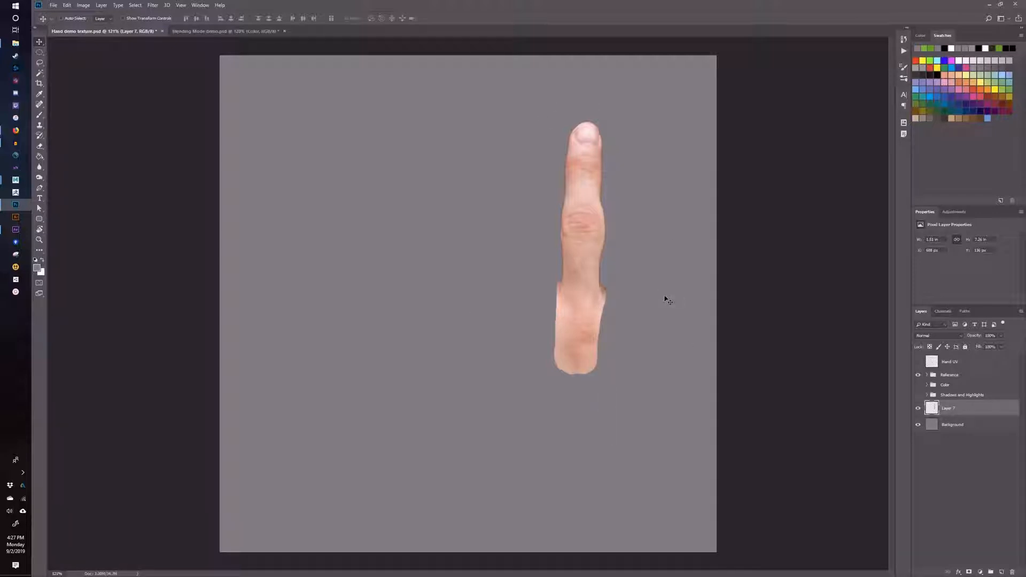
{"action": "left_click", "coordinate": [83, 6]}
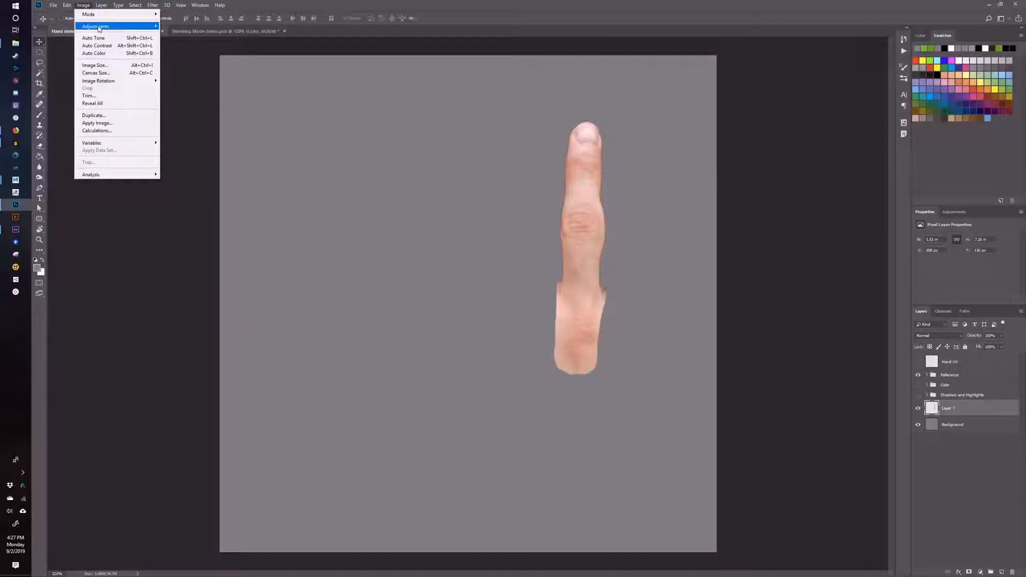
{"action": "mouse_move", "coordinate": [99, 28]}
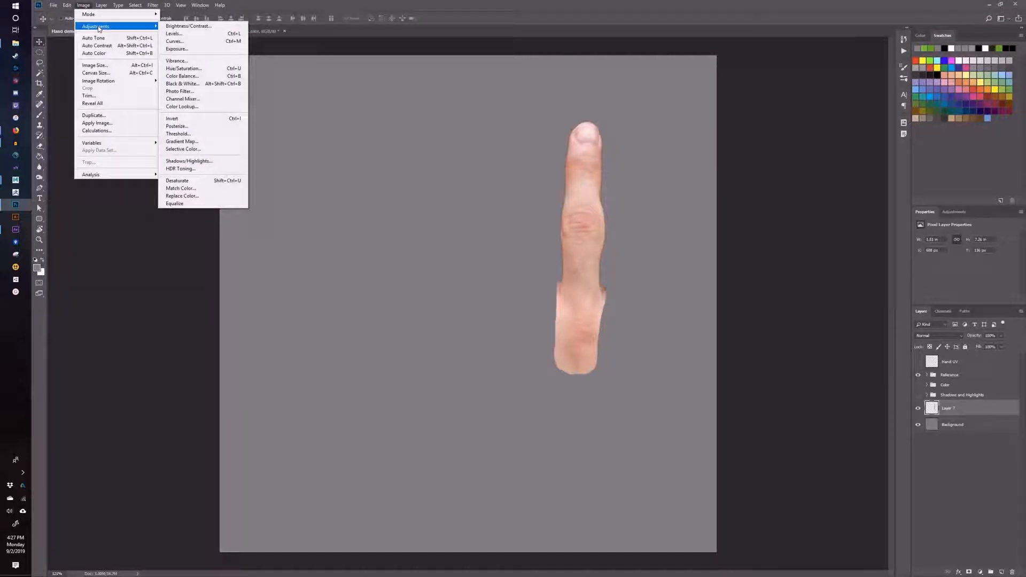
{"action": "left_click", "coordinate": [200, 69]}
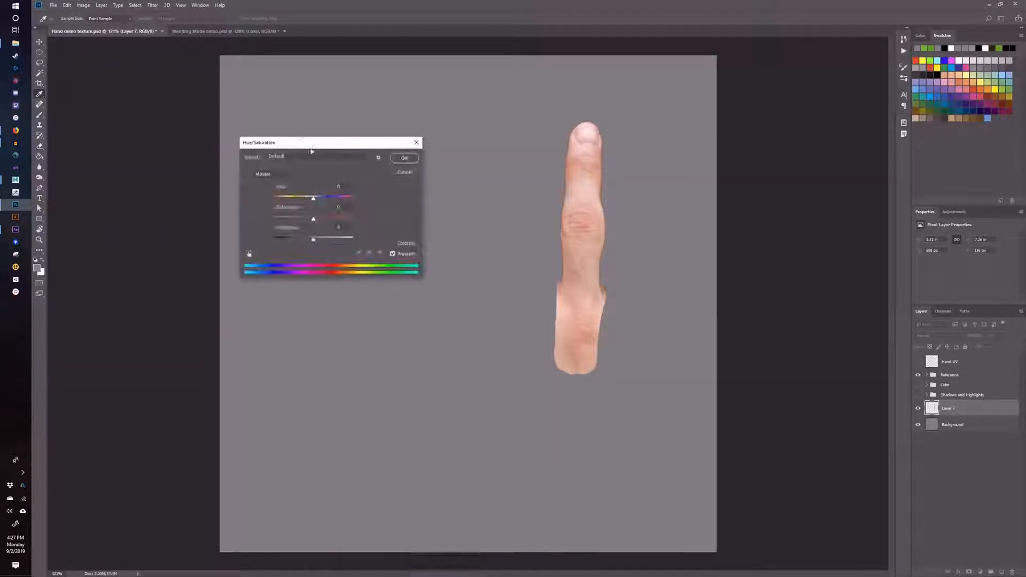
{"action": "left_click_drag", "start_coordinate": [314, 163], "coordinate": [317, 155]}
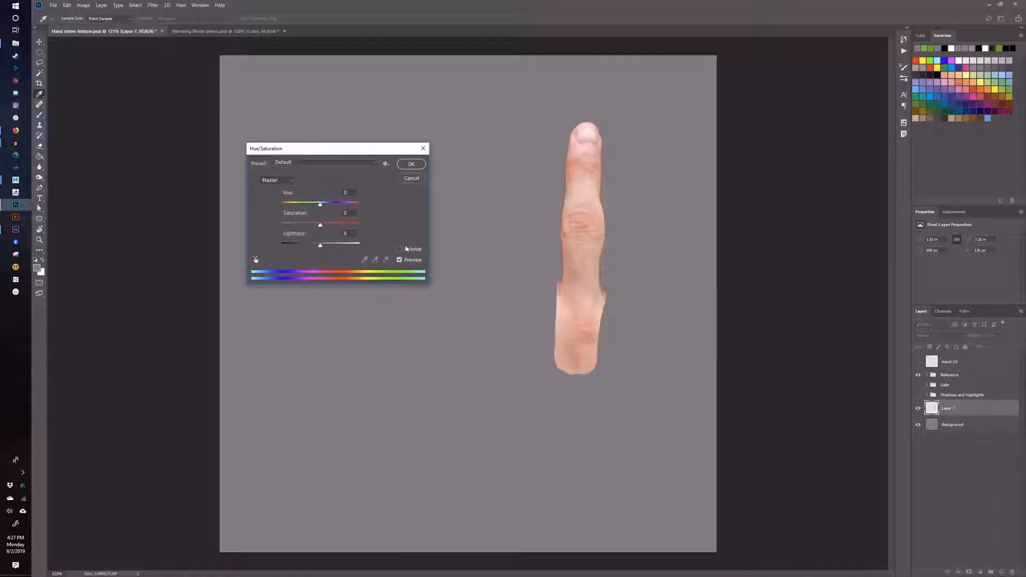
{"action": "left_click", "coordinate": [423, 149]}
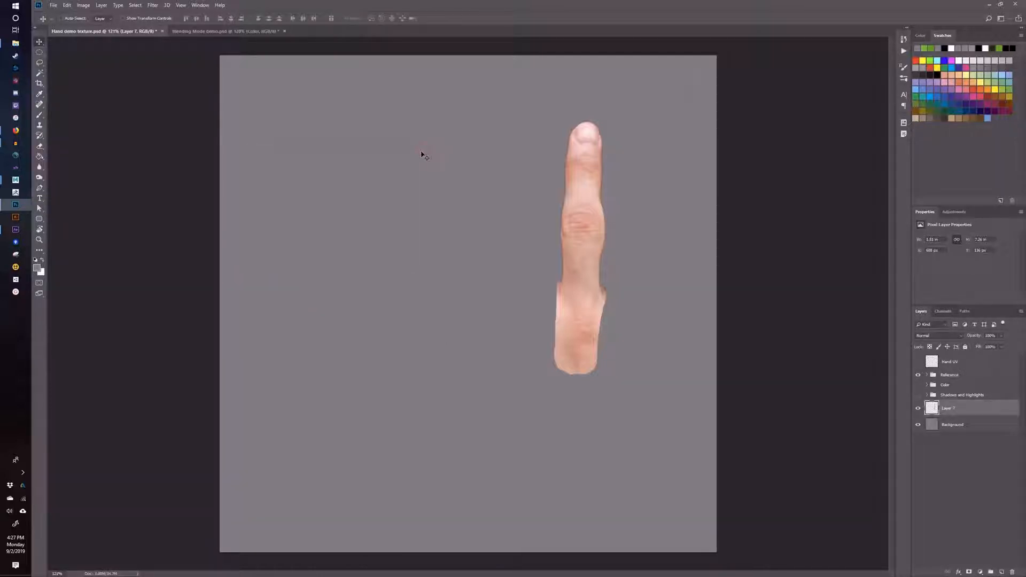
Try out the Hue/Saturation adjustments on the finger layer, including a saturation of -100, and discard them.
{"action": "key", "text": "ctrl+u"}
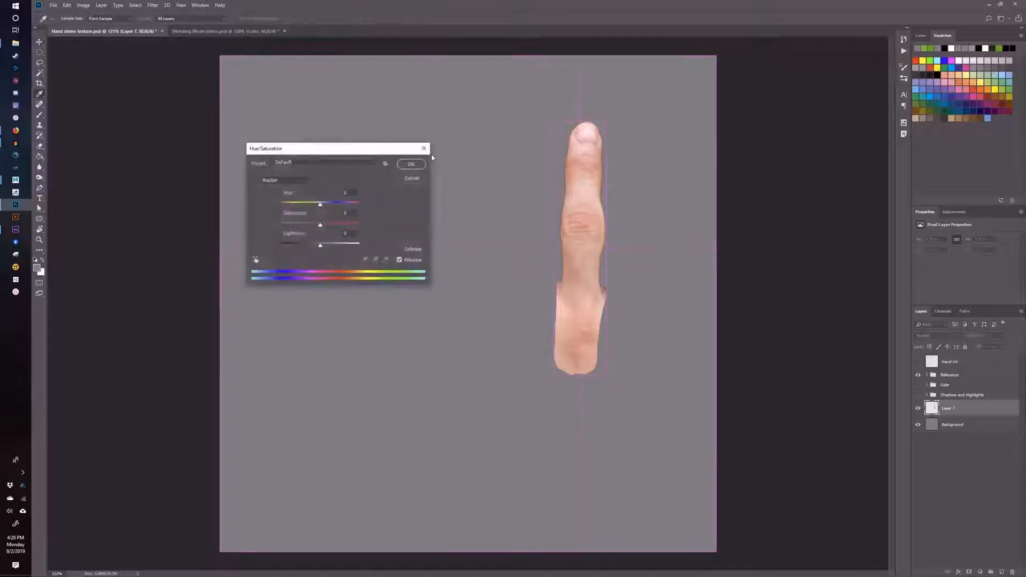
{"action": "left_click_drag", "start_coordinate": [351, 152], "coordinate": [428, 148]}
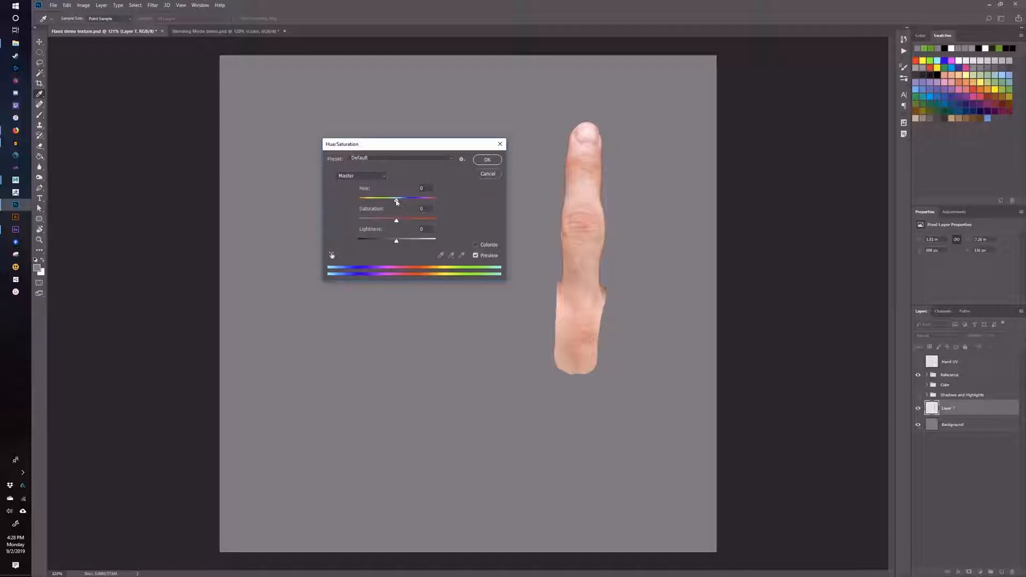
{"action": "left_click_drag", "start_coordinate": [396, 202], "coordinate": [446, 225]}
{"action": "mouse_move", "coordinate": [397, 244]}
{"action": "left_mouse_down"}
{"action": "mouse_move", "coordinate": [361, 241]}
{"action": "mouse_move", "coordinate": [430, 242]}
{"action": "mouse_move", "coordinate": [361, 241]}
{"action": "mouse_move", "coordinate": [396, 241]}
{"action": "left_mouse_up"}
{"action": "left_click_drag", "start_coordinate": [426, 150], "coordinate": [431, 130]}
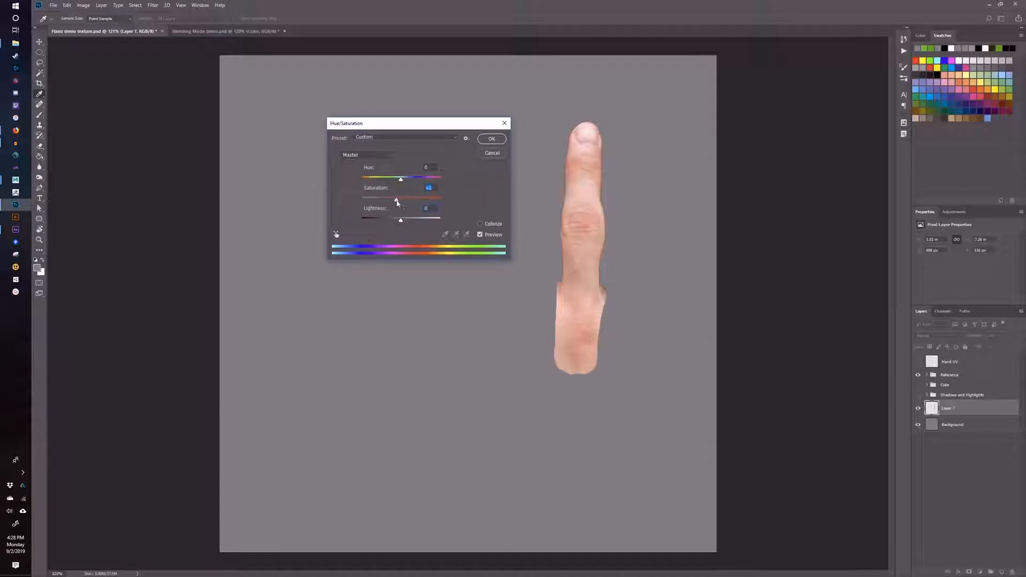
{"action": "left_click_drag", "start_coordinate": [402, 201], "coordinate": [346, 210]}
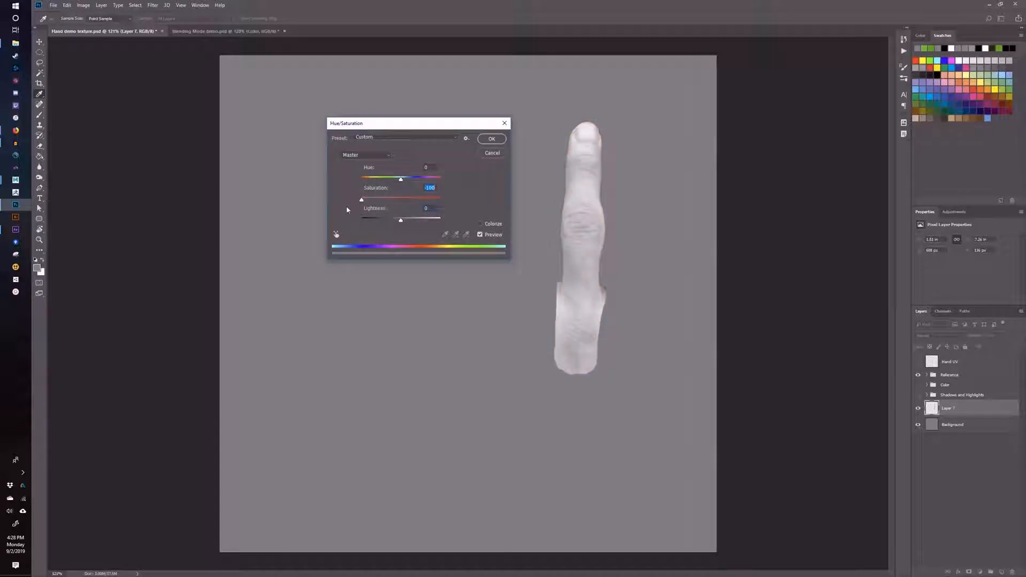
{"action": "left_click", "coordinate": [504, 123]}
Raise the finger layer above the Reference group and desaturate it with a Hue/Saturation saturation of -100.
{"action": "key", "text": "ctrl+]"}
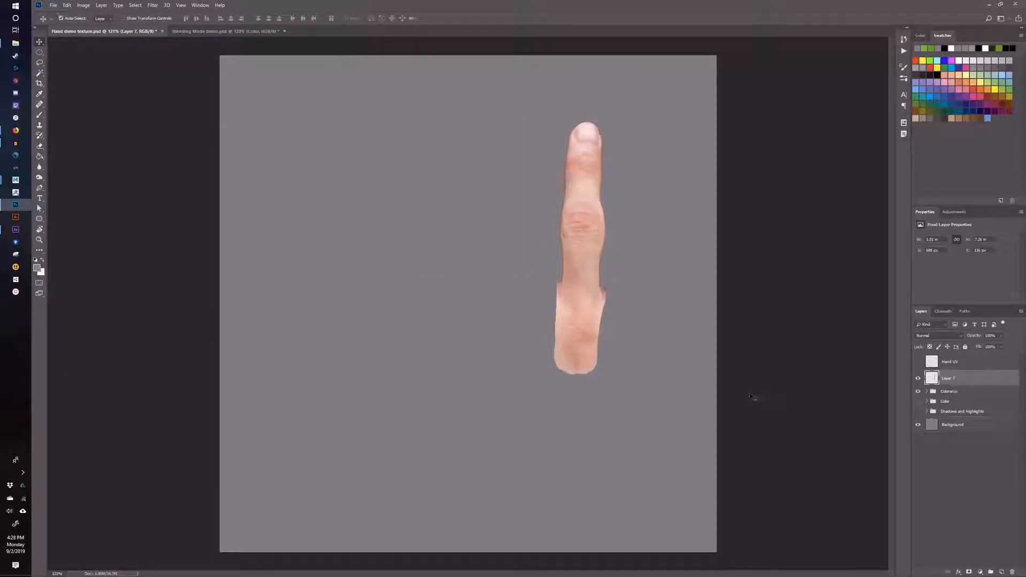
{"action": "key", "text": "ctrl+u"}
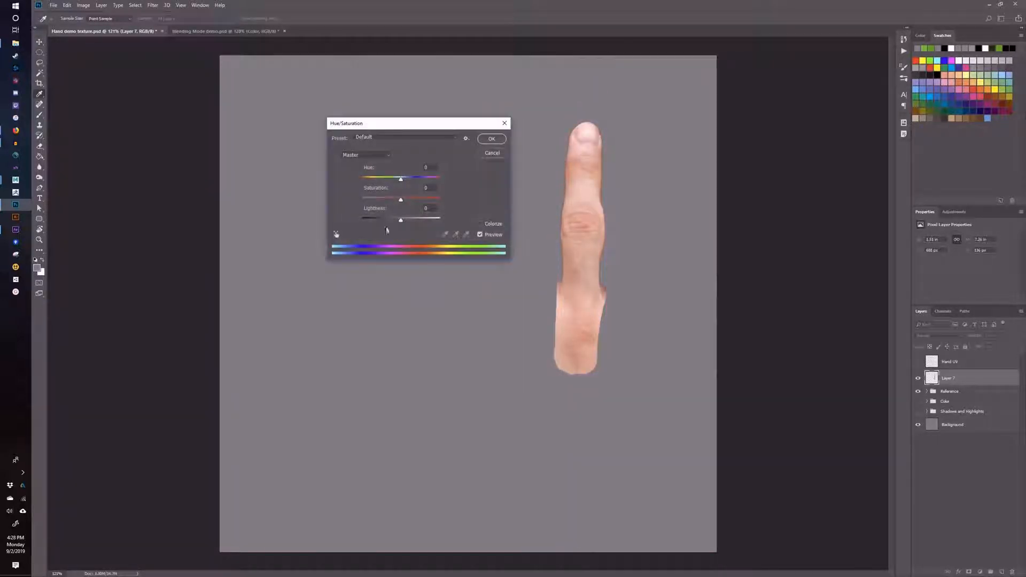
{"action": "left_click_drag", "start_coordinate": [401, 199], "coordinate": [348, 202]}
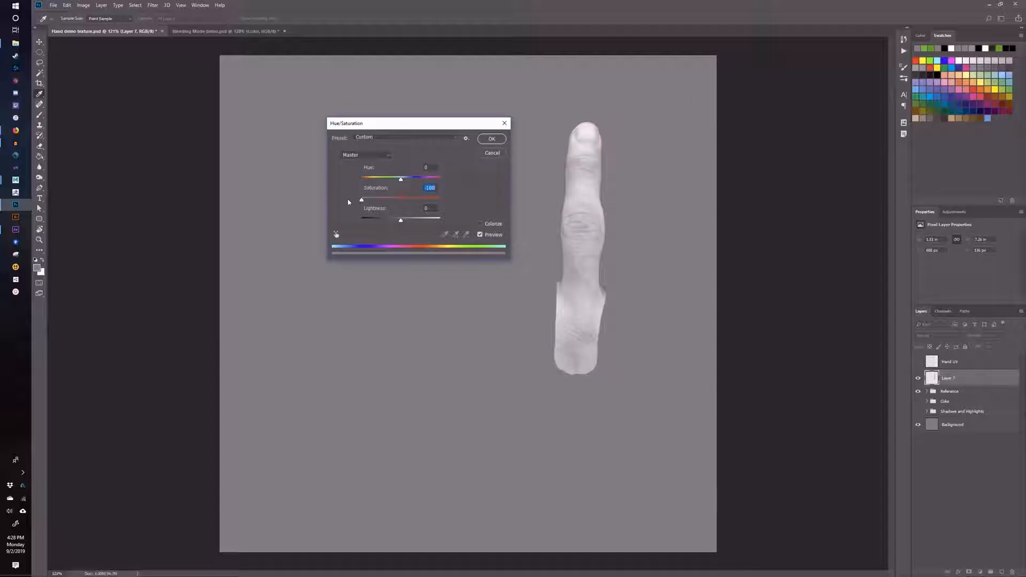
{"action": "left_click", "coordinate": [491, 139]}
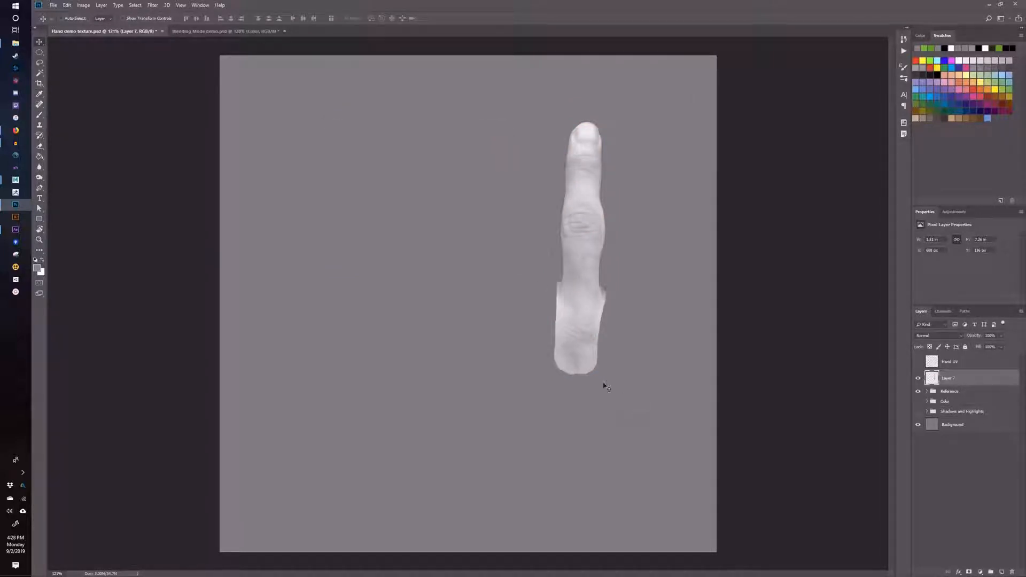
Show the Hand UV wireframe and move the grayscale finger beside the second finger of the hand on its left half.
{"action": "left_click_drag", "start_coordinate": [584, 260], "coordinate": [492, 311]}
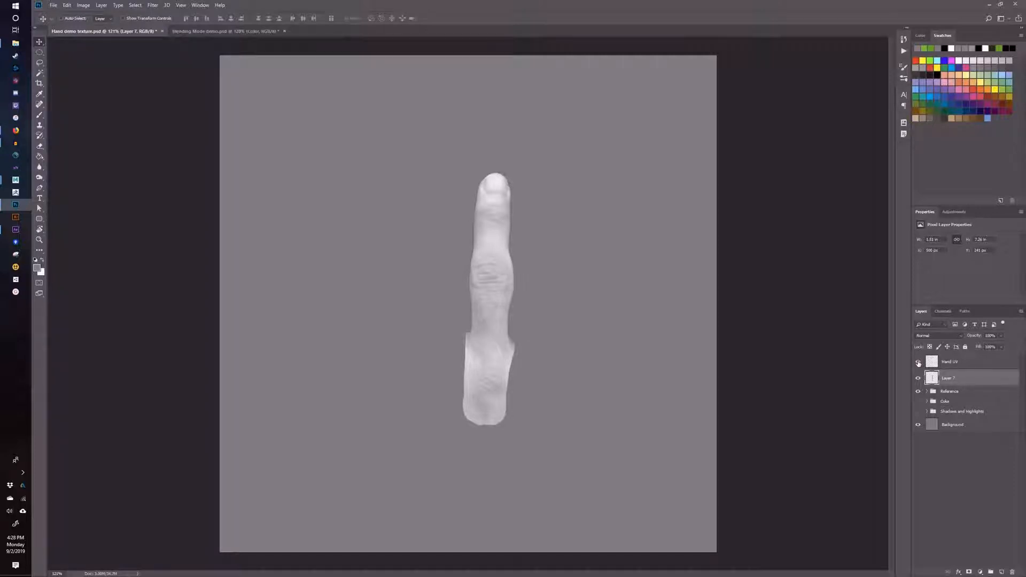
{"action": "left_click", "coordinate": [918, 362]}
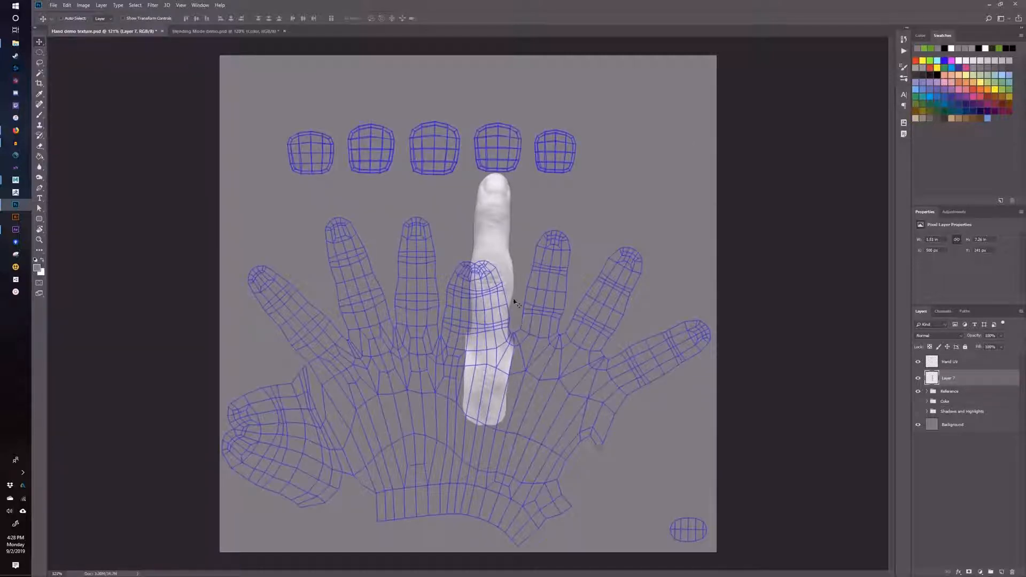
{"action": "left_click_drag", "start_coordinate": [492, 214], "coordinate": [381, 262]}
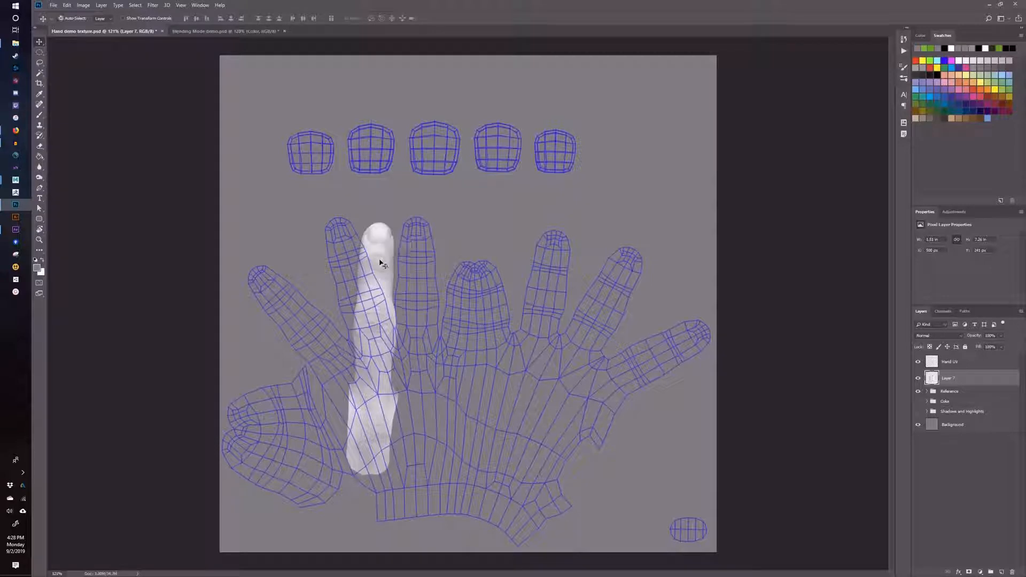
Rotate, scale down and reposition the grayscale finger with Free Transform so it fits the second finger of the UV wireframe.
{"action": "key", "text": "ctrl+t"}
{"action": "left_click_drag", "start_coordinate": [392, 209], "coordinate": [339, 234]}
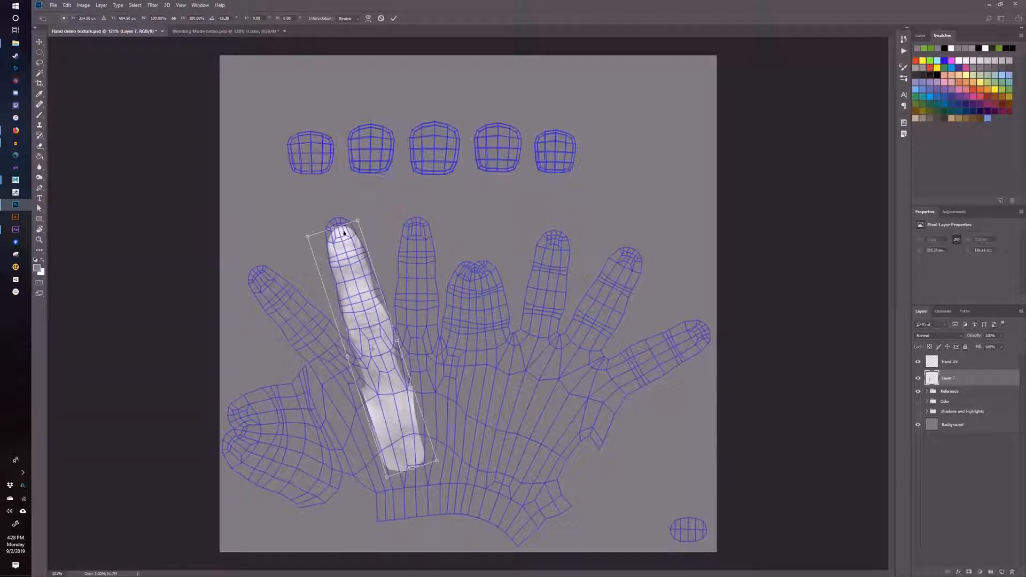
{"action": "left_click_drag", "start_coordinate": [437, 460], "coordinate": [405, 406]}
{"action": "left_click_drag", "start_coordinate": [373, 368], "coordinate": [376, 360]}
{"action": "left_click_drag", "start_coordinate": [379, 306], "coordinate": [345, 323]}
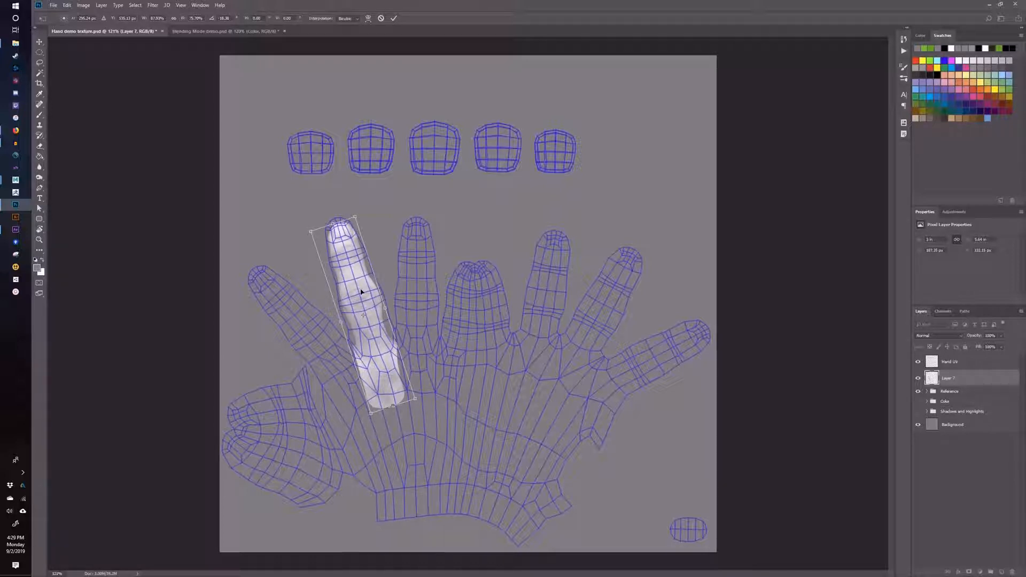
{"action": "key", "text": "Return"}
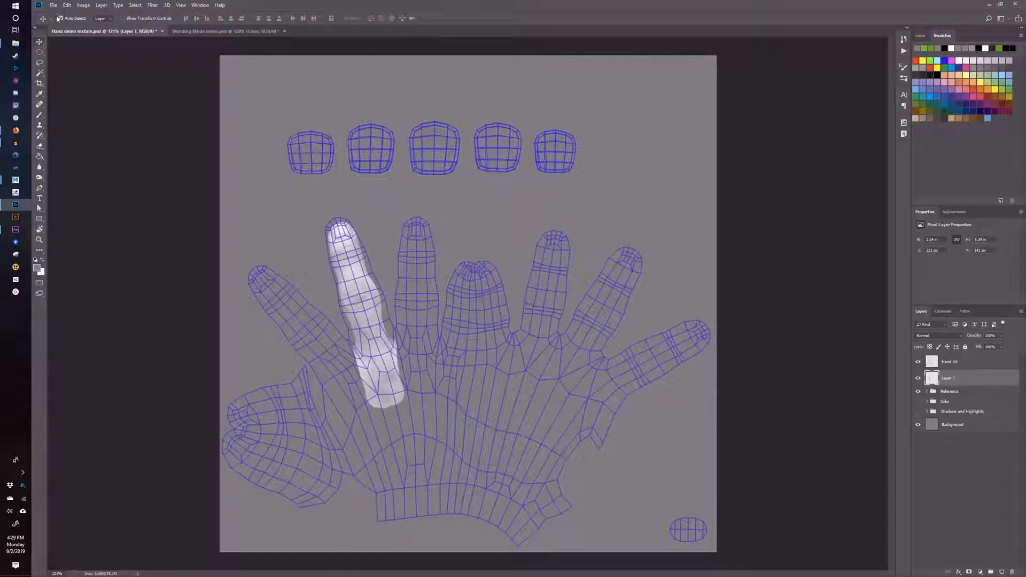
Try warping the base and tip of the grayscale finger to fit the second finger of the UV wireframe, and undo the warp.
{"action": "key", "text": "ctrl+t"}
{"action": "key", "text": "Return"}
{"action": "left_click", "coordinate": [66, 5]}
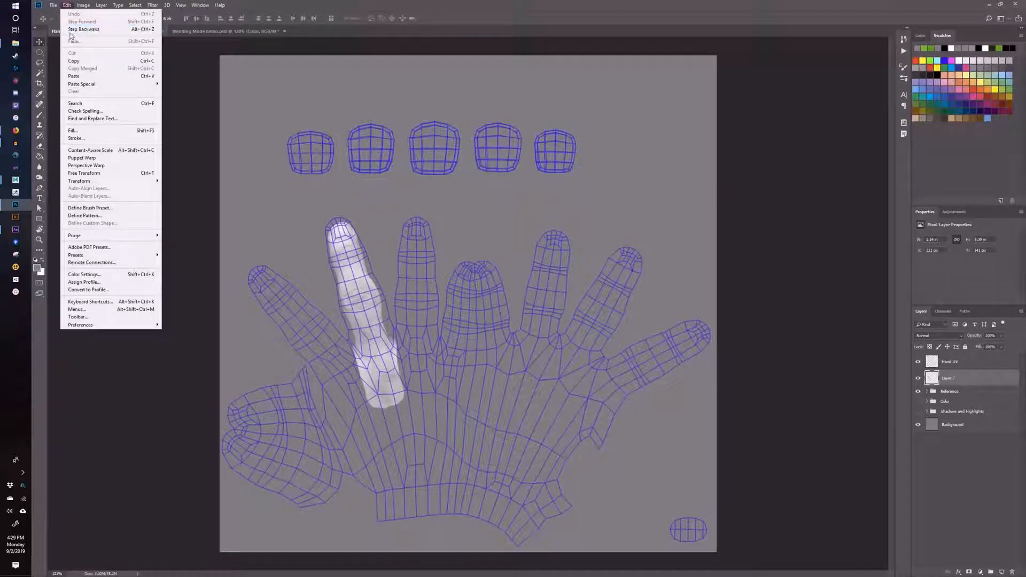
{"action": "left_click", "coordinate": [105, 176]}
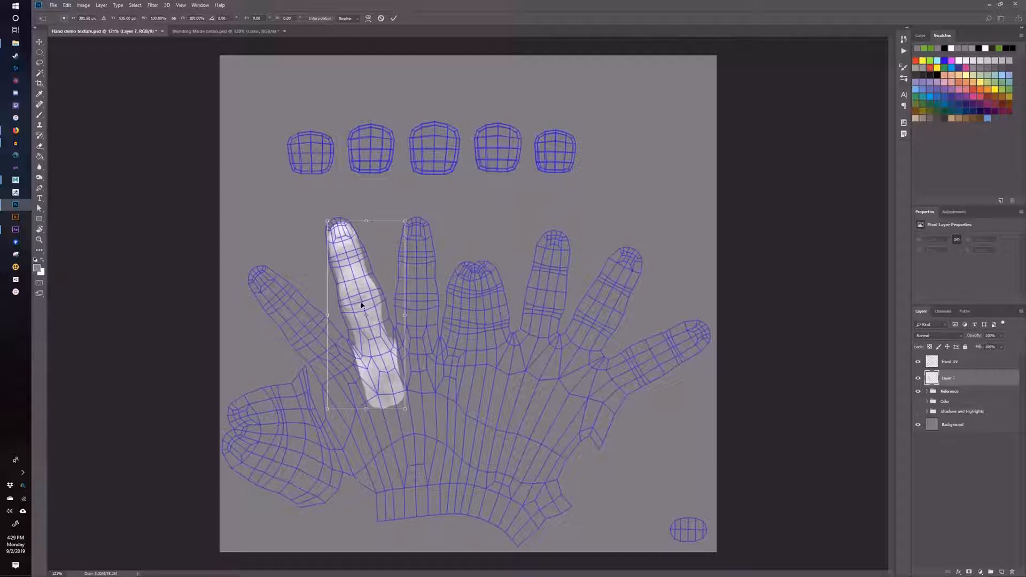
{"action": "right_click", "coordinate": [379, 367]}
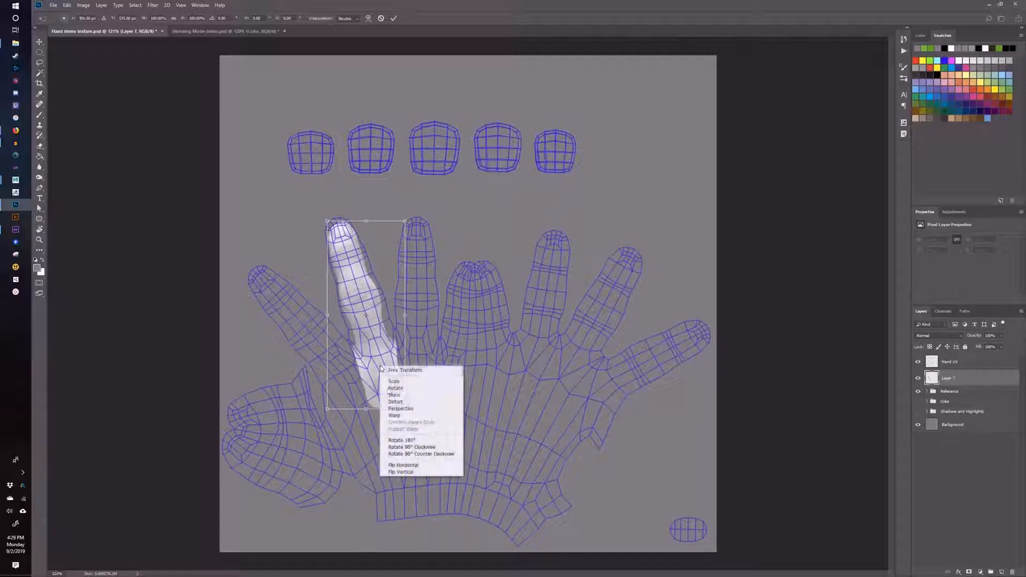
{"action": "left_click", "coordinate": [403, 416]}
{"action": "left_click_drag", "start_coordinate": [397, 388], "coordinate": [392, 367]}
{"action": "left_click_drag", "start_coordinate": [367, 296], "coordinate": [368, 296]}
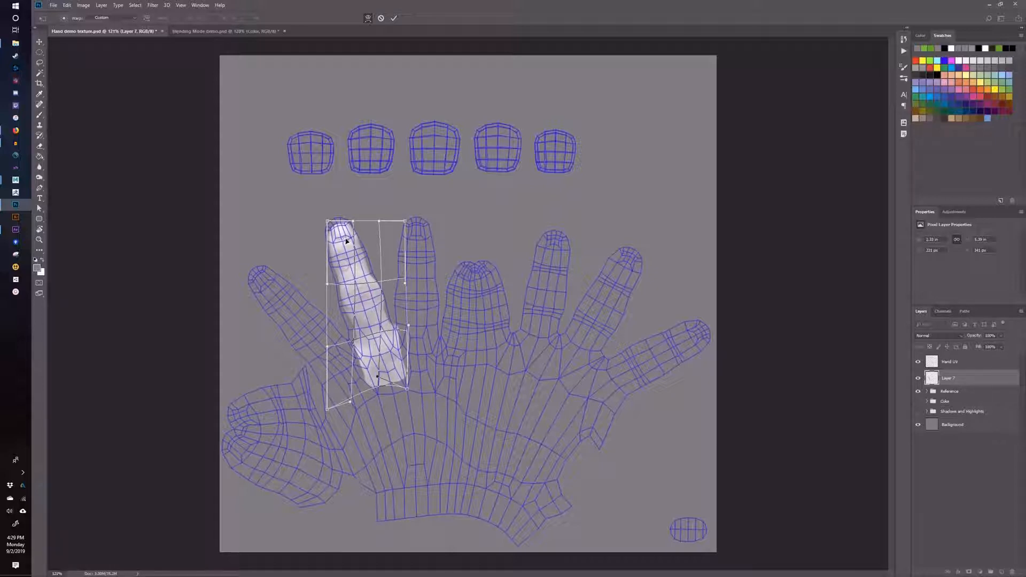
{"action": "left_click_drag", "start_coordinate": [346, 241], "coordinate": [362, 262]}
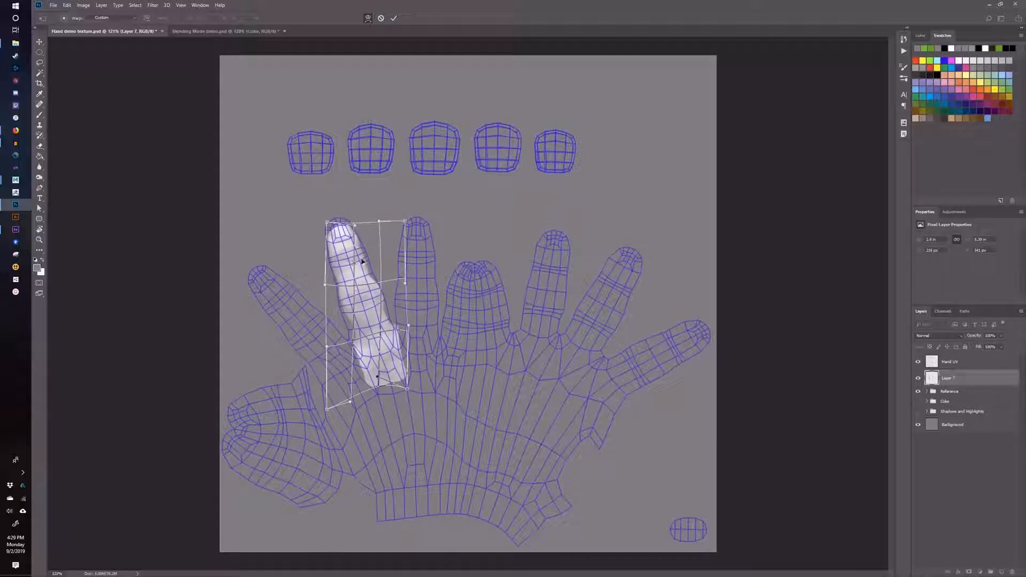
{"action": "left_click_drag", "start_coordinate": [393, 378], "coordinate": [366, 366]}
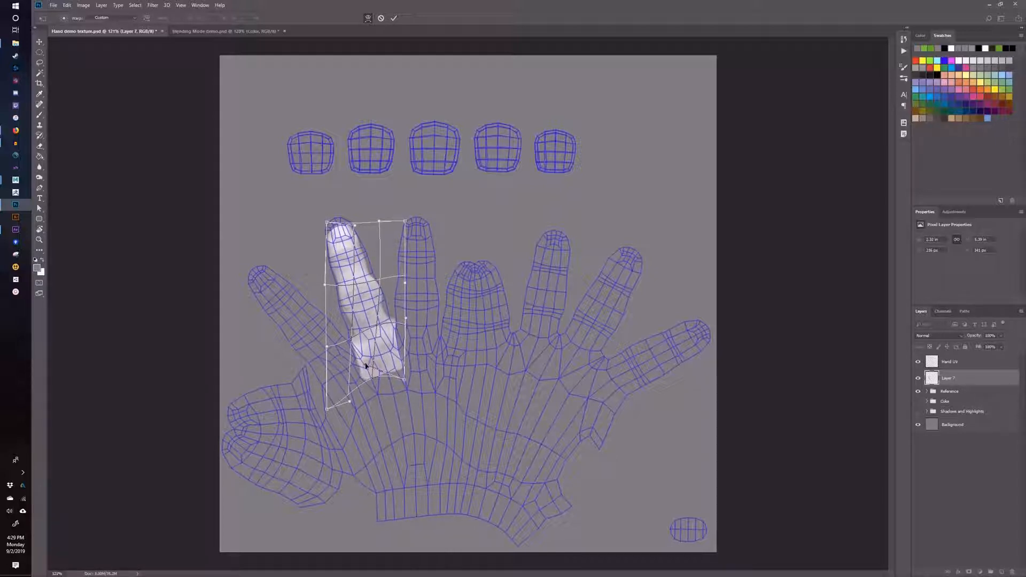
{"action": "key", "text": "Return"}
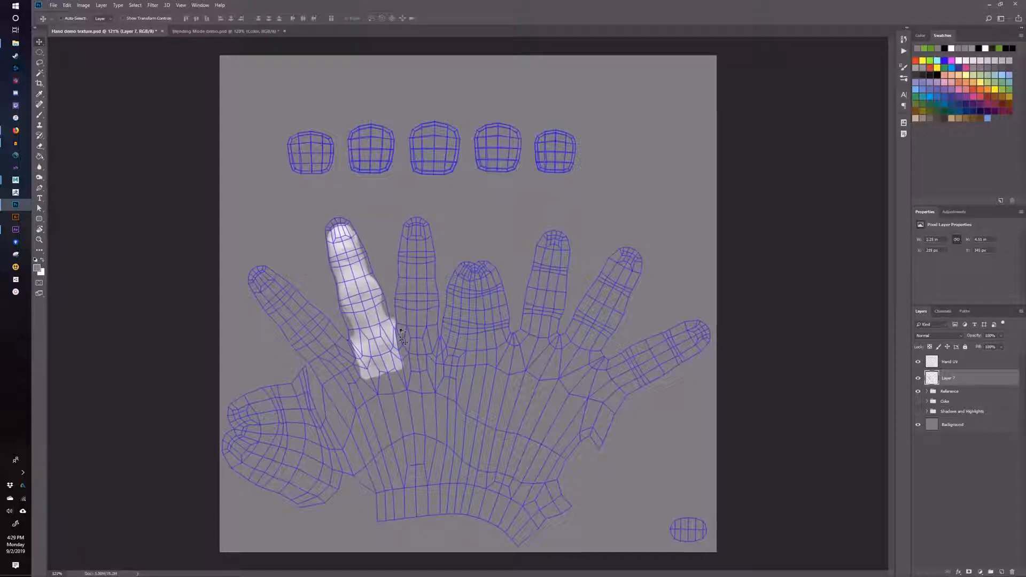
{"action": "key", "text": "ctrl+z"}
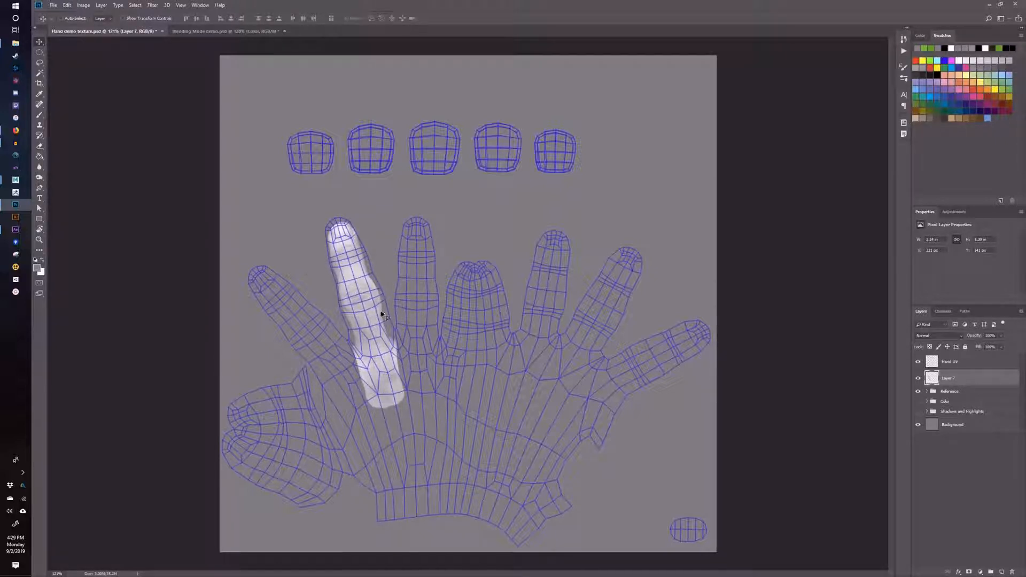
Warp the grayscale finger so its base, middle and sides follow the second finger of the UV wireframe, and apply the warp.
{"action": "key", "text": "ctrl+t"}
{"action": "right_click", "coordinate": [364, 313]}
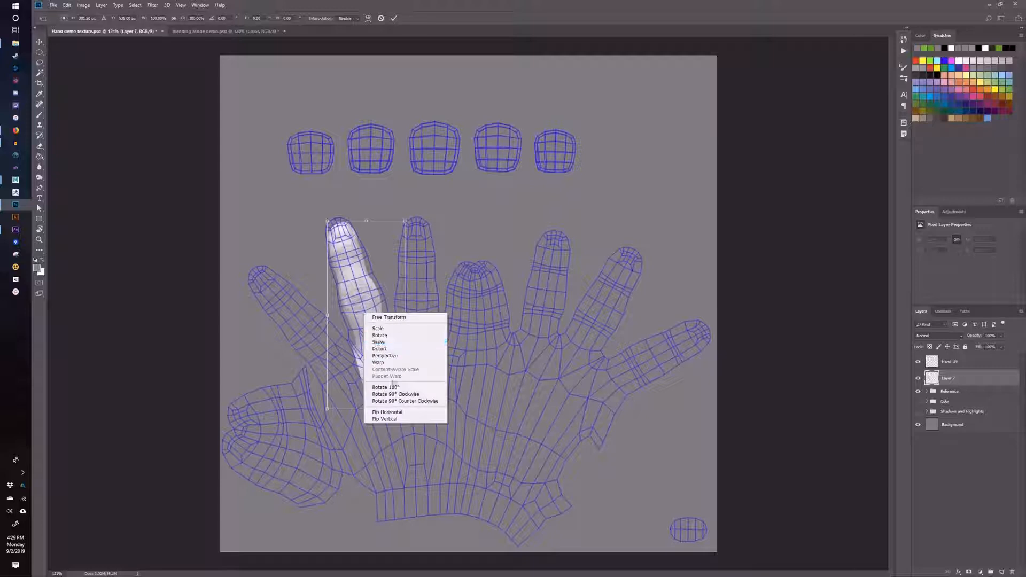
{"action": "left_click", "coordinate": [388, 363]}
{"action": "left_click_drag", "start_coordinate": [366, 362], "coordinate": [394, 376]}
{"action": "mouse_move", "coordinate": [374, 292]}
{"action": "left_mouse_down"}
{"action": "mouse_move", "coordinate": [384, 291]}
{"action": "mouse_move", "coordinate": [363, 312]}
{"action": "mouse_move", "coordinate": [356, 301]}
{"action": "left_mouse_up"}
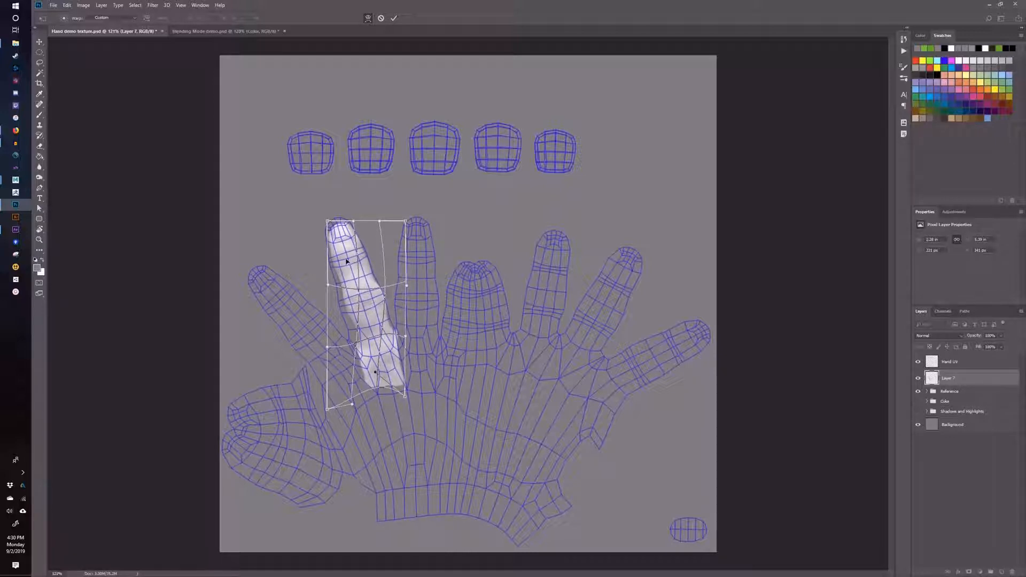
{"action": "mouse_move", "coordinate": [386, 299]}
{"action": "left_mouse_down"}
{"action": "mouse_move", "coordinate": [336, 312]}
{"action": "mouse_move", "coordinate": [390, 305]}
{"action": "left_mouse_up"}
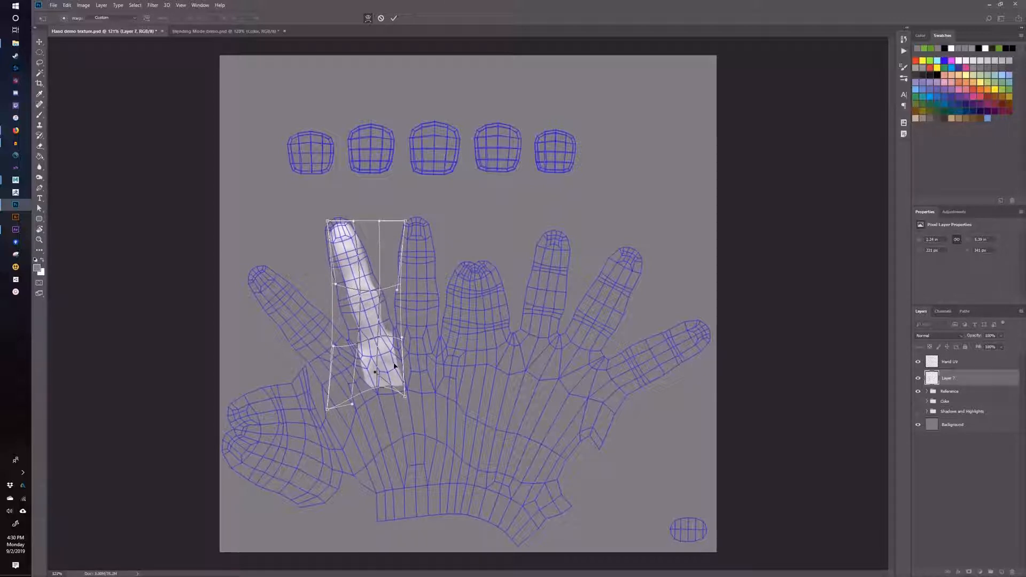
{"action": "left_click_drag", "start_coordinate": [394, 360], "coordinate": [392, 378]}
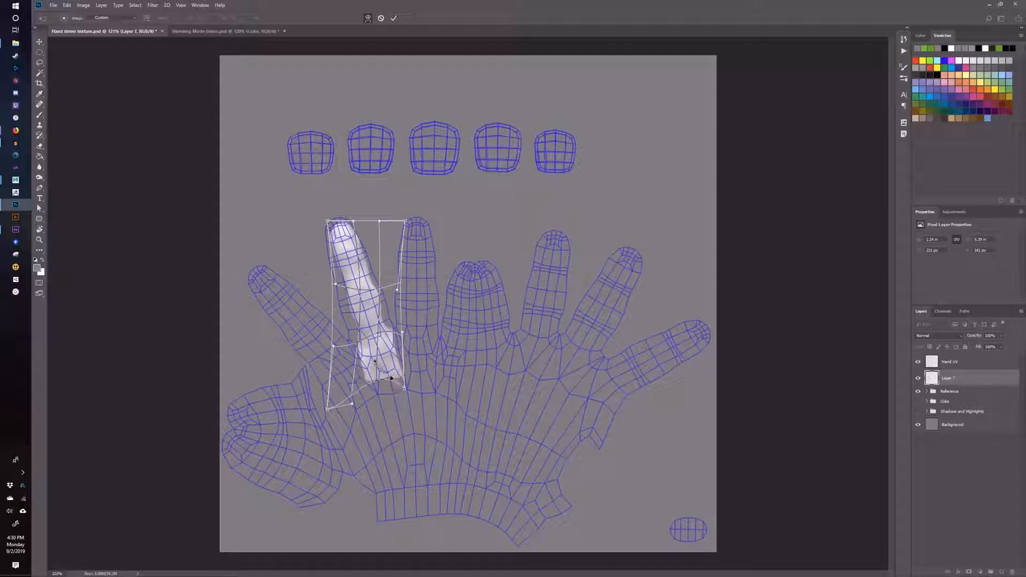
{"action": "key", "text": "Return"}
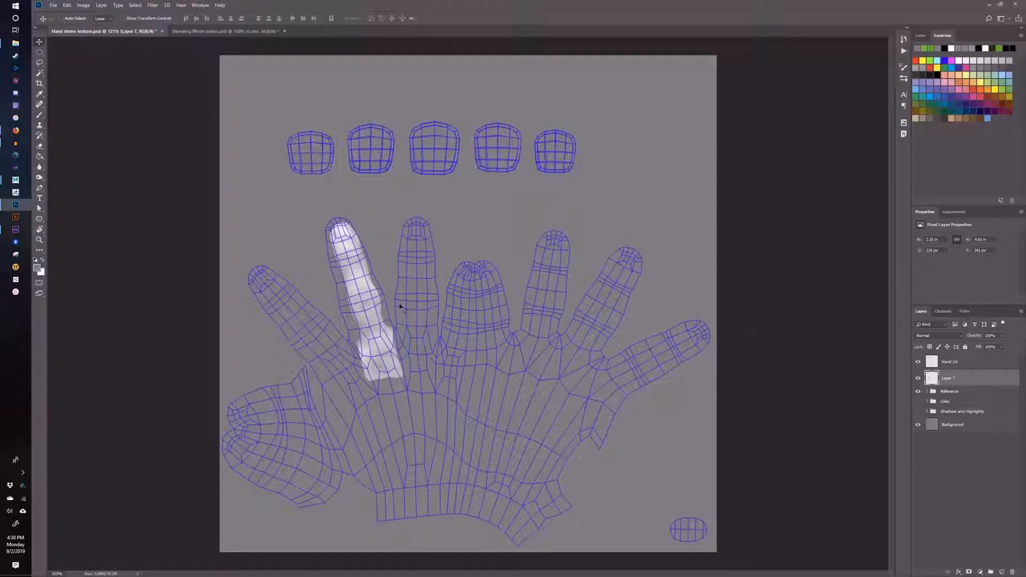
Hide the Hand UV wireframe and save the hand texture file.
{"action": "left_click", "coordinate": [917, 361]}
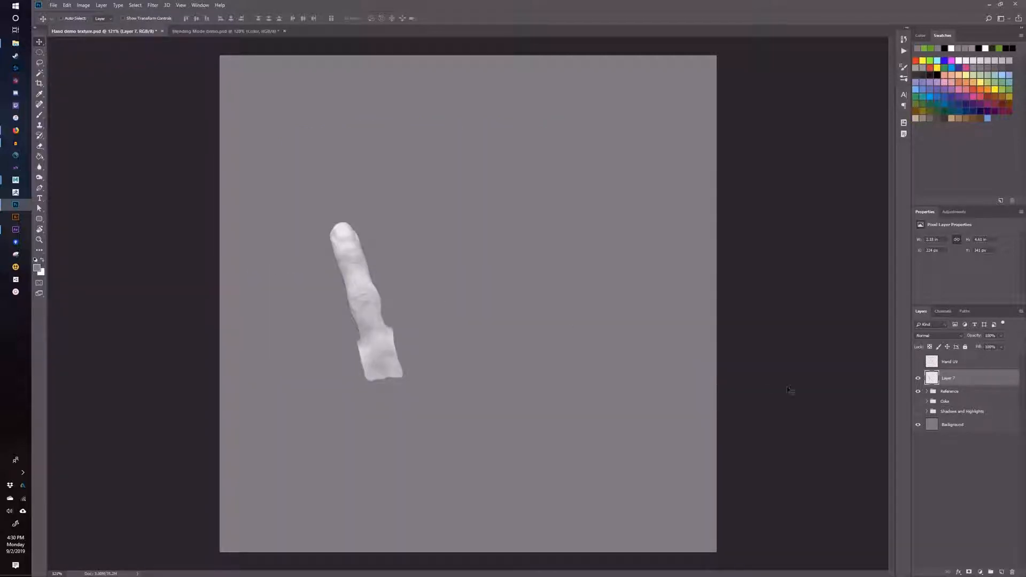
{"action": "key", "text": "ctrl+s"}
Switch to Maya, dismiss the student version notice and inspect the finger texture on the hand model from several angles.
{"action": "mouse_move", "coordinate": [22, 180]}
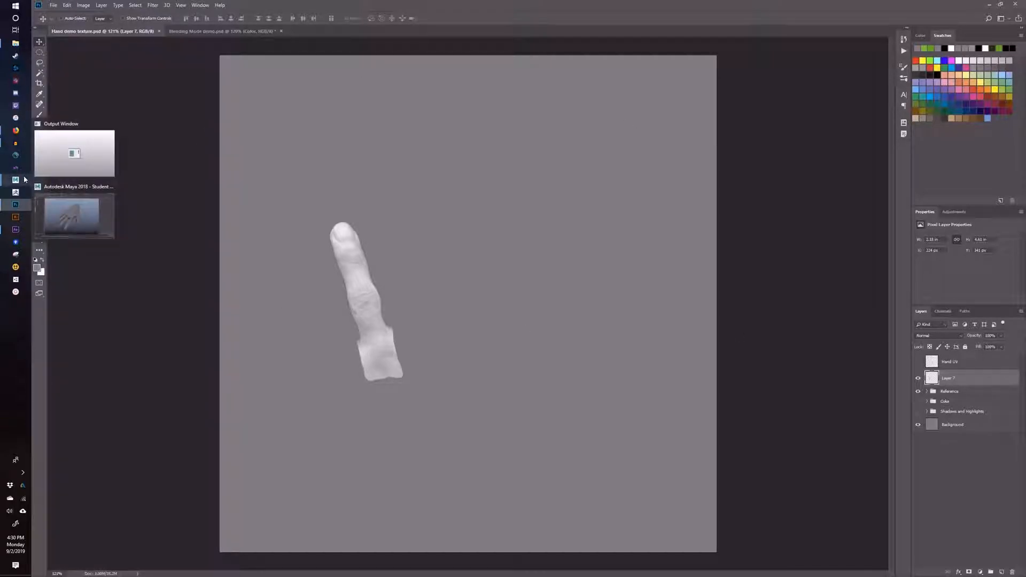
{"action": "left_click", "coordinate": [70, 215]}
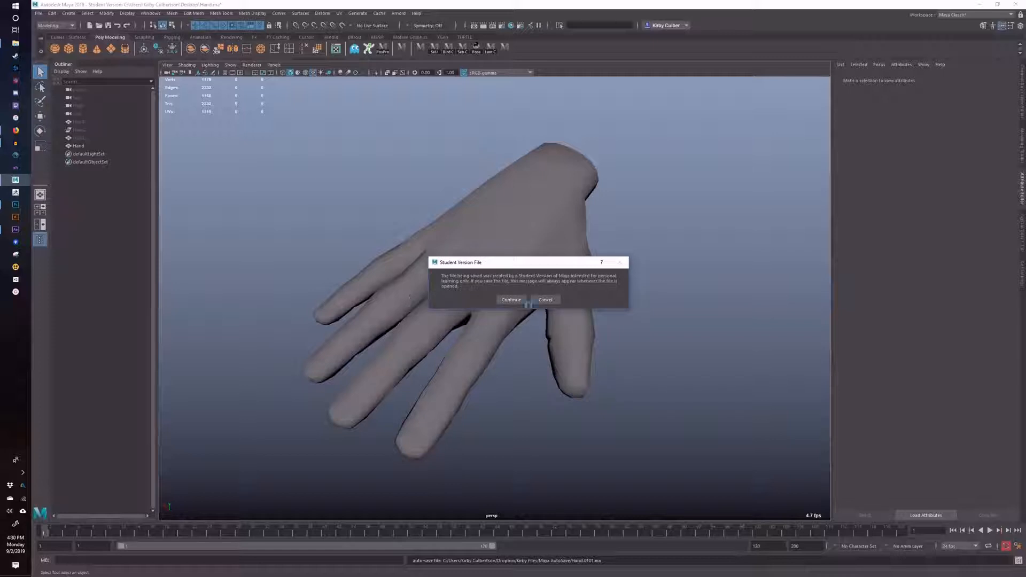
{"action": "left_click", "coordinate": [526, 302]}
{"action": "left_click_drag", "start_coordinate": [497, 401], "coordinate": [568, 424]}
{"action": "left_click_drag", "start_coordinate": [647, 396], "coordinate": [577, 393]}
{"action": "left_click_drag", "start_coordinate": [447, 447], "coordinate": [549, 410]}
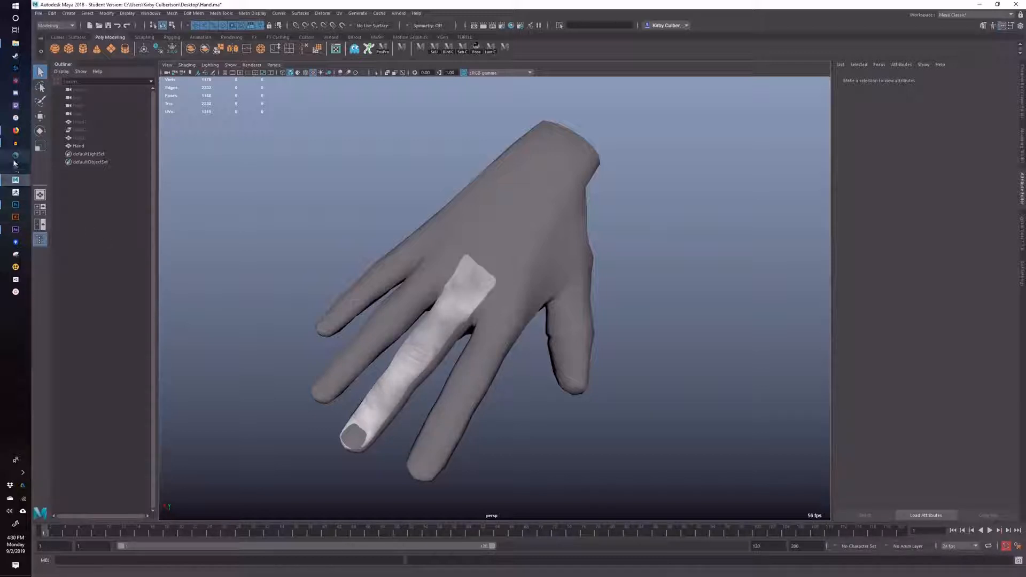
Switch back to Photoshop and add a layer mask to the finger layer, Layer 7.
{"action": "left_click", "coordinate": [16, 205]}
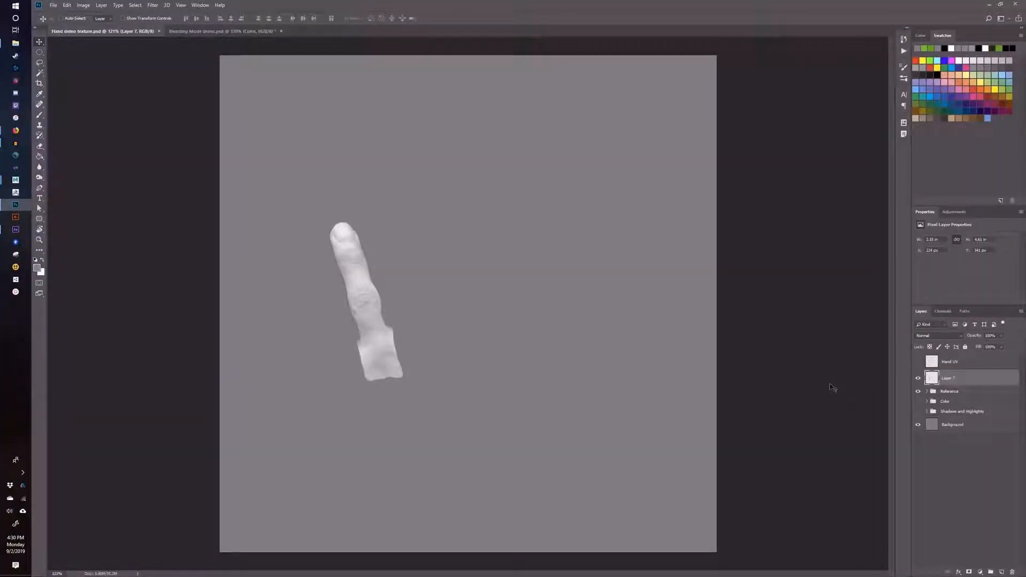
{"action": "key", "text": "e"}
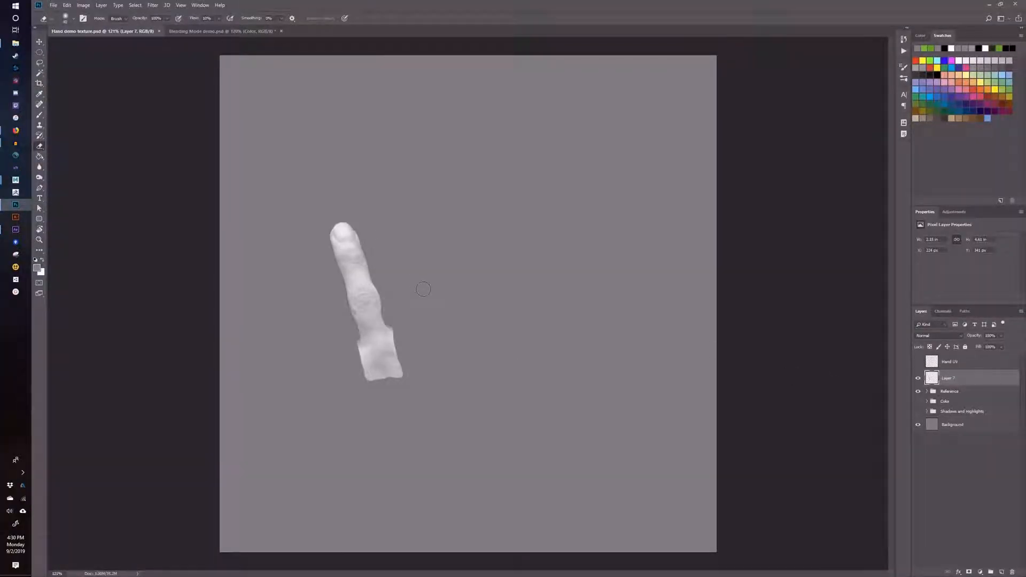
{"action": "left_click", "coordinate": [969, 572]}
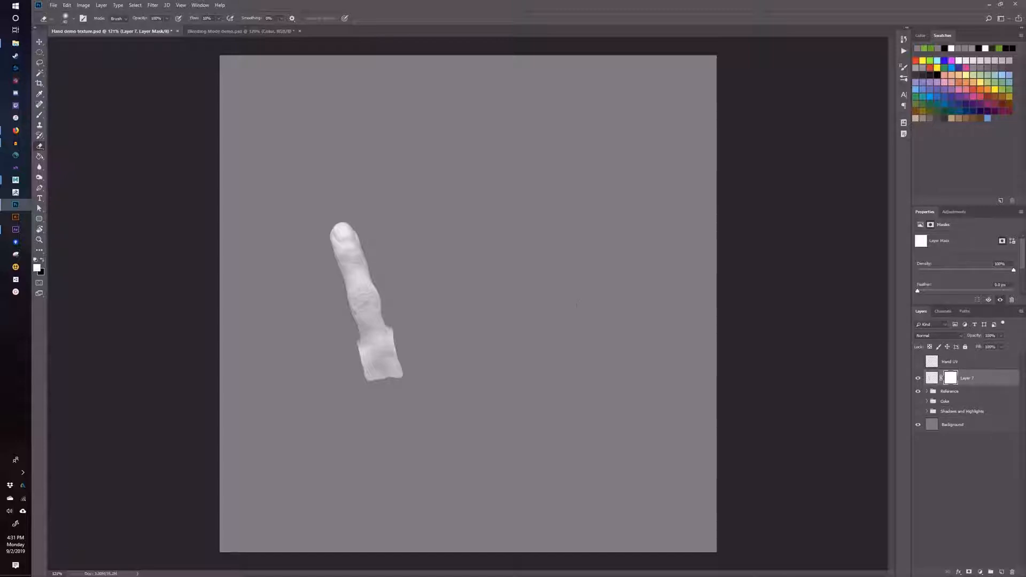
Take the Brush with black as the foreground colour and try a mask stroke along the side of the finger.
{"action": "left_click", "coordinate": [39, 116]}
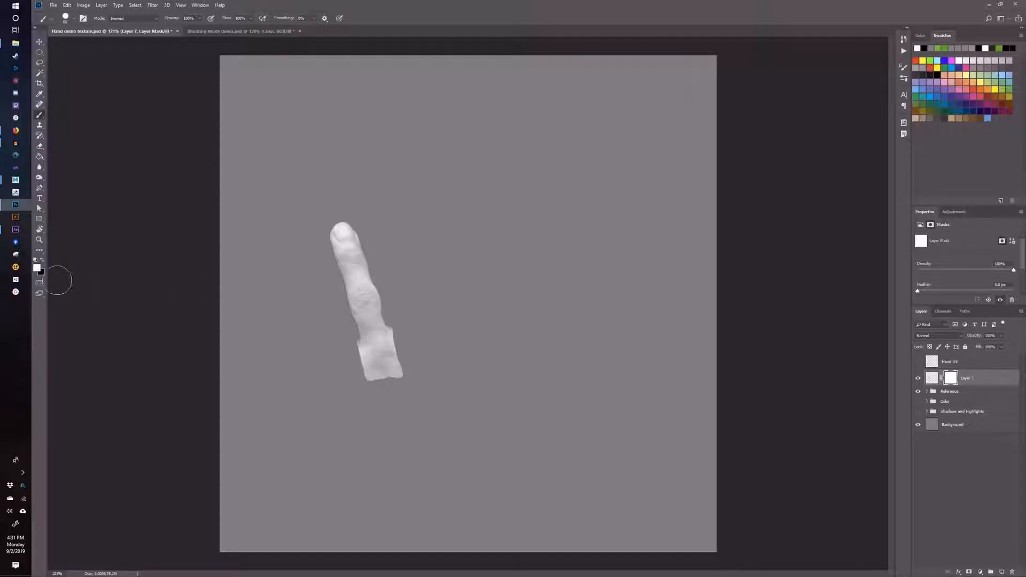
{"action": "left_click", "coordinate": [42, 261]}
{"action": "mouse_move", "coordinate": [378, 286]}
{"action": "left_mouse_down"}
{"action": "mouse_move", "coordinate": [366, 303]}
{"action": "mouse_move", "coordinate": [395, 290]}
{"action": "mouse_move", "coordinate": [355, 271]}
{"action": "mouse_move", "coordinate": [360, 288]}
{"action": "mouse_move", "coordinate": [397, 313]}
{"action": "left_mouse_up"}
{"action": "key", "text": "x"}
{"action": "left_click", "coordinate": [42, 260]}
Soften the brush by lowering its hardness, and reduce its flow to 2%.
{"action": "right_click", "coordinate": [333, 143]}
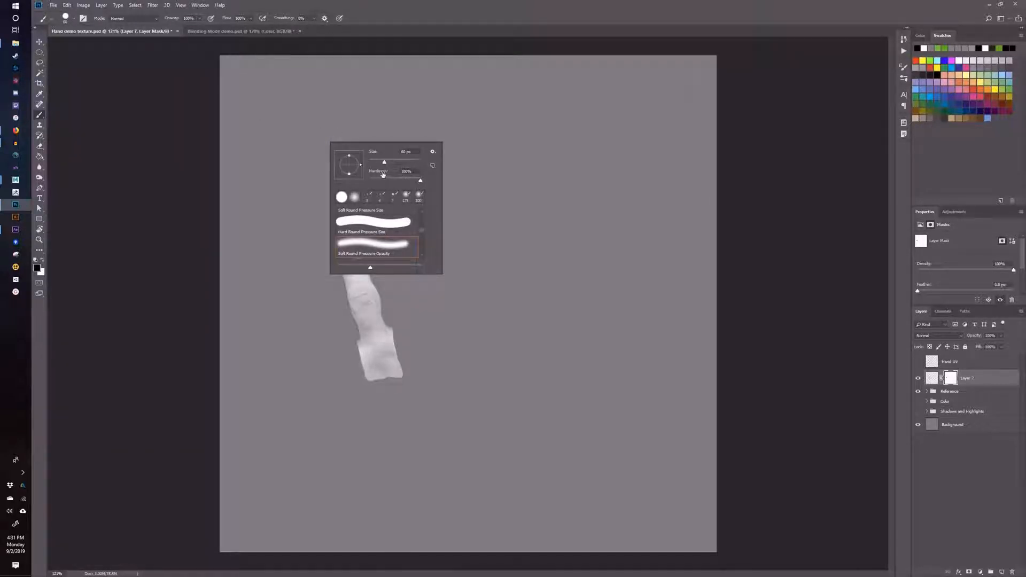
{"action": "left_click_drag", "start_coordinate": [420, 181], "coordinate": [372, 182]}
{"action": "key", "text": "Return"}
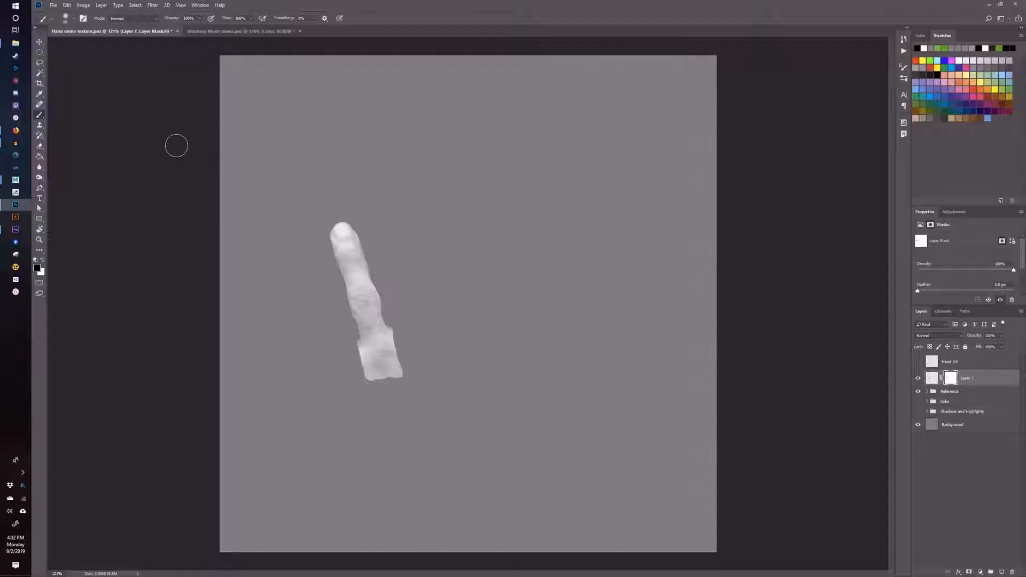
{"action": "left_click", "coordinate": [251, 20]}
{"action": "left_click_drag", "start_coordinate": [252, 29], "coordinate": [221, 29]}
{"action": "left_click", "coordinate": [414, 181]}
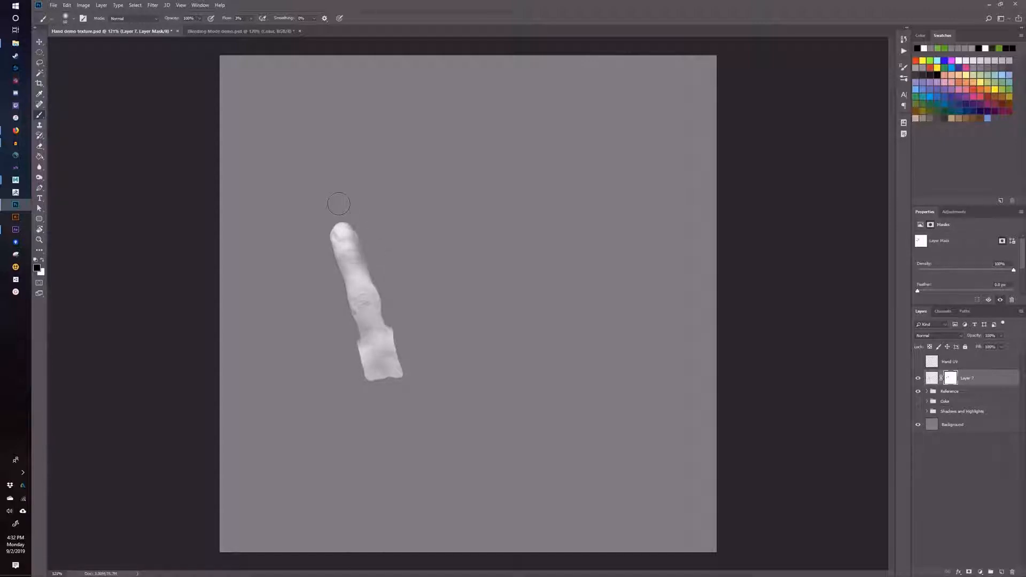
Raise the brush flow to about 12% and paint black on the mask to fade the finger's side edges and tip.
{"action": "left_click", "coordinate": [250, 19]}
{"action": "left_click_drag", "start_coordinate": [253, 29], "coordinate": [255, 30]}
{"action": "left_click", "coordinate": [402, 308]}
{"action": "mouse_move", "coordinate": [391, 319]}
{"action": "left_mouse_down"}
{"action": "mouse_move", "coordinate": [377, 272]}
{"action": "mouse_move", "coordinate": [381, 282]}
{"action": "left_mouse_up"}
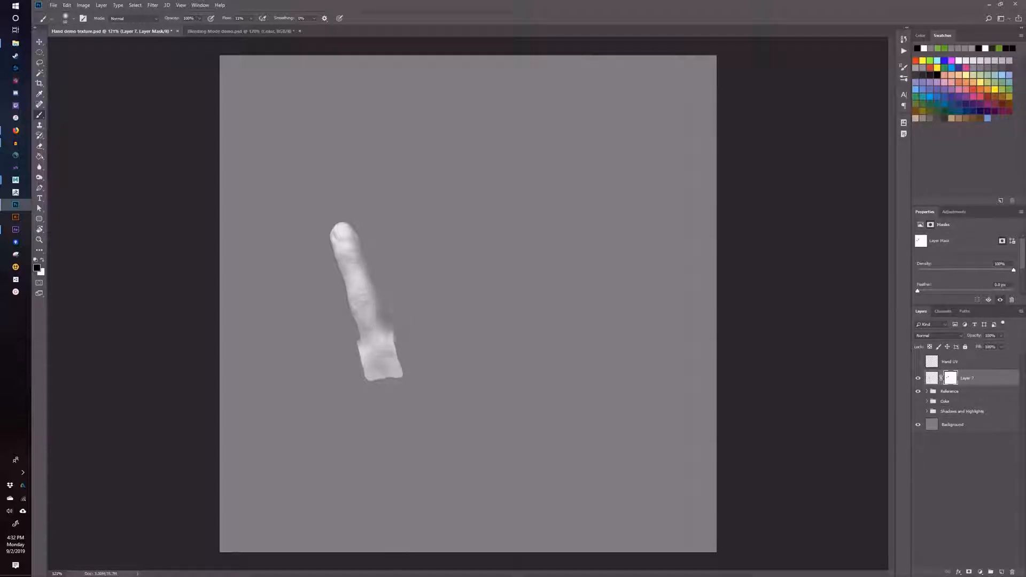
{"action": "mouse_move", "coordinate": [344, 223]}
{"action": "left_mouse_down"}
{"action": "mouse_move", "coordinate": [320, 238]}
{"action": "mouse_move", "coordinate": [343, 295]}
{"action": "mouse_move", "coordinate": [332, 267]}
{"action": "left_mouse_up"}
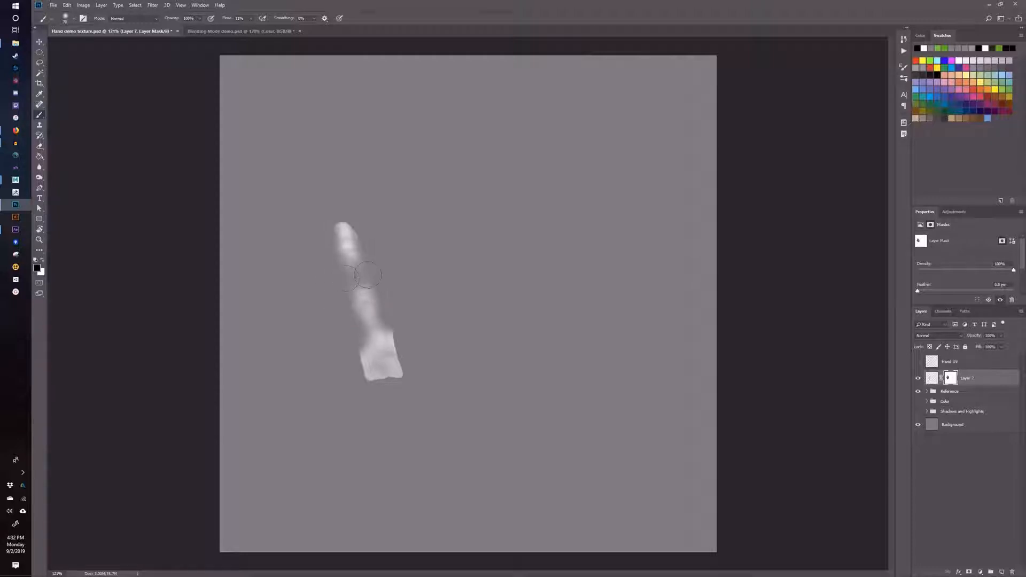
Touch up the mask around the middle of the finger and paint in white to bring back its faded parts.
{"action": "left_click_drag", "start_coordinate": [362, 292], "coordinate": [376, 298]}
{"action": "key", "text": "x"}
{"action": "mouse_move", "coordinate": [366, 274]}
{"action": "left_mouse_down"}
{"action": "mouse_move", "coordinate": [354, 263]}
{"action": "mouse_move", "coordinate": [363, 291]}
{"action": "mouse_move", "coordinate": [363, 266]}
{"action": "left_mouse_up"}
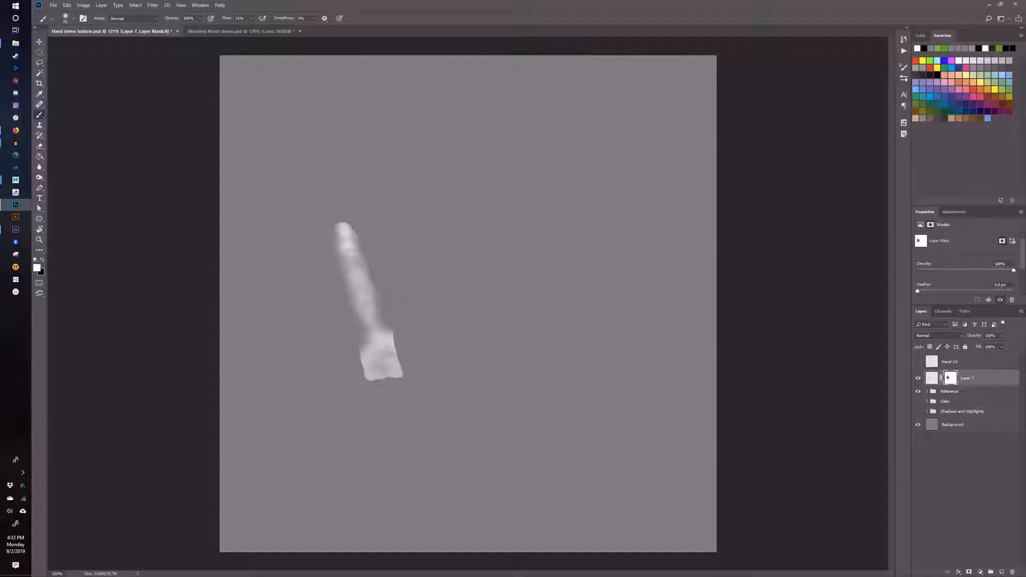
Duplicate Layer 7 and delete the copy's layer mask without applying it.
{"action": "left_click_drag", "start_coordinate": [1004, 380], "coordinate": [1001, 572]}
{"action": "left_click_drag", "start_coordinate": [949, 378], "coordinate": [1012, 572]}
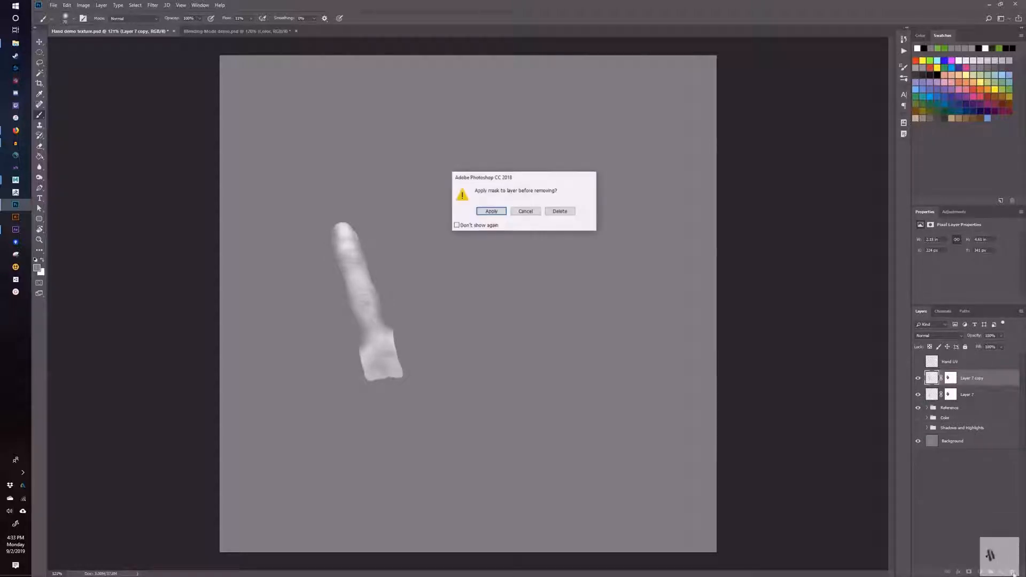
{"action": "left_click", "coordinate": [559, 211]}
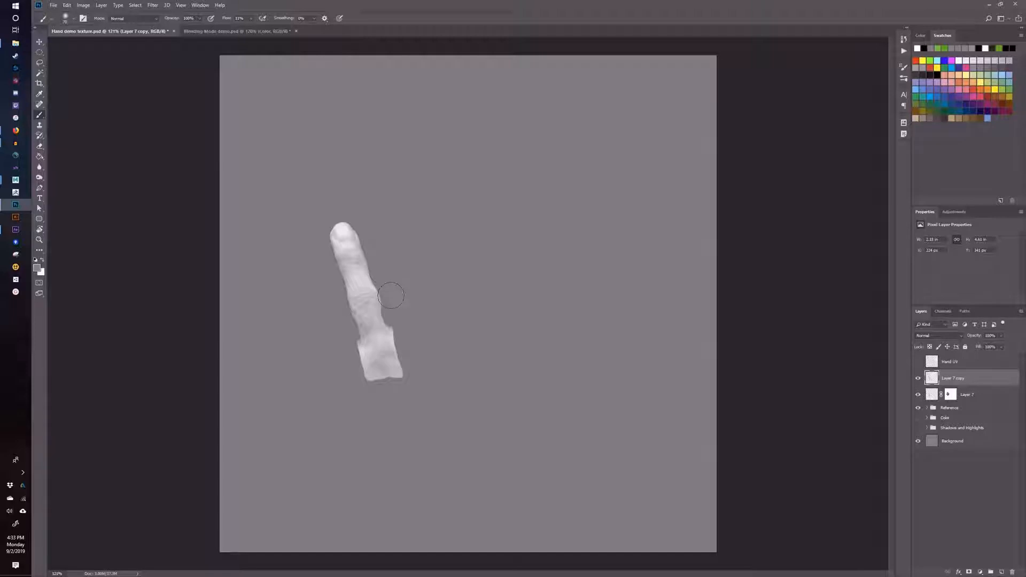
Try the Eraser on the copied finger's upper edge, step back in the history to the mask deletion, and erase again.
{"action": "key", "text": "e"}
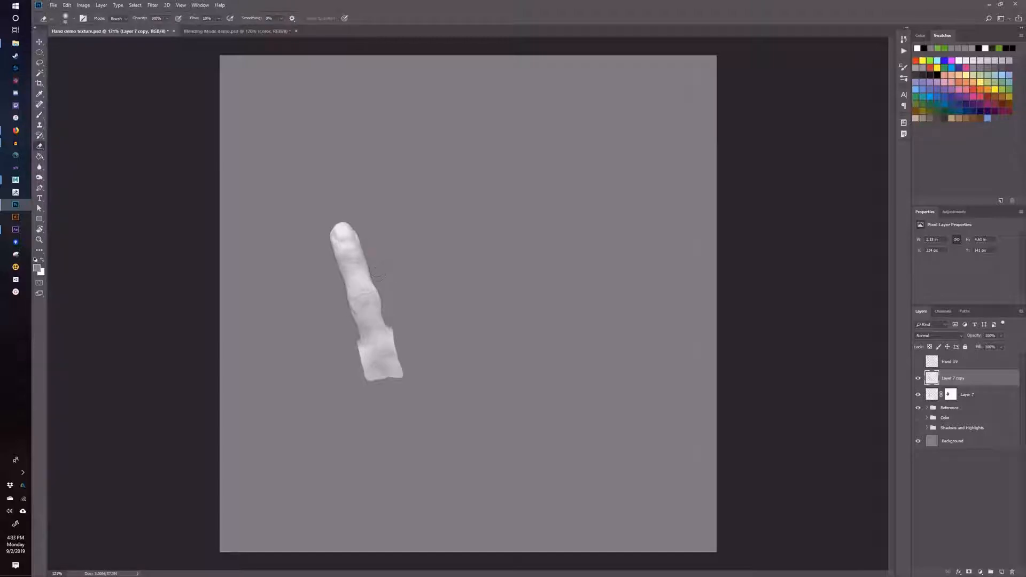
{"action": "mouse_move", "coordinate": [361, 259]}
{"action": "left_mouse_down"}
{"action": "mouse_move", "coordinate": [365, 275]}
{"action": "mouse_move", "coordinate": [366, 258]}
{"action": "left_mouse_up"}
{"action": "left_click", "coordinate": [904, 39]}
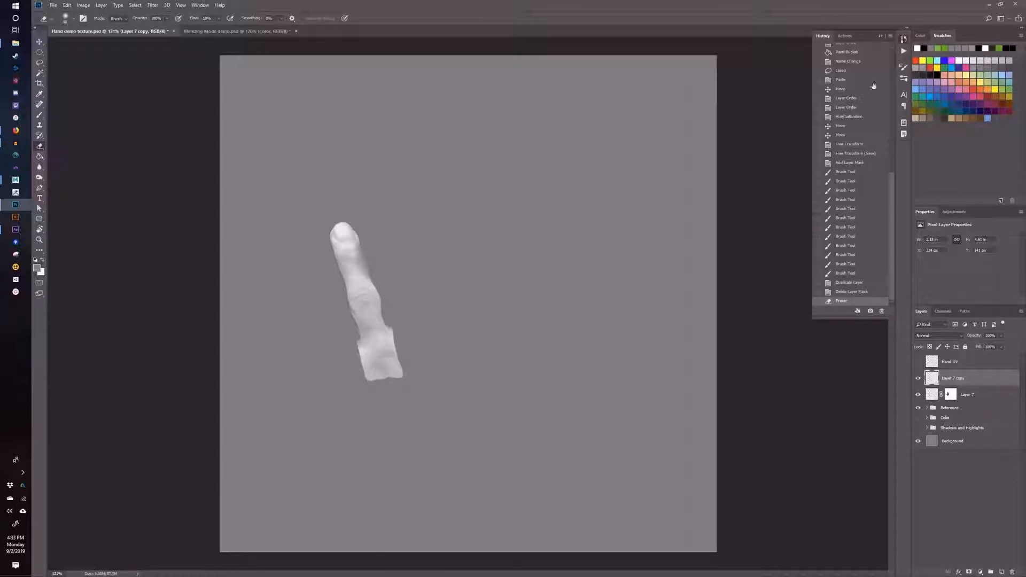
{"action": "left_click", "coordinate": [857, 292]}
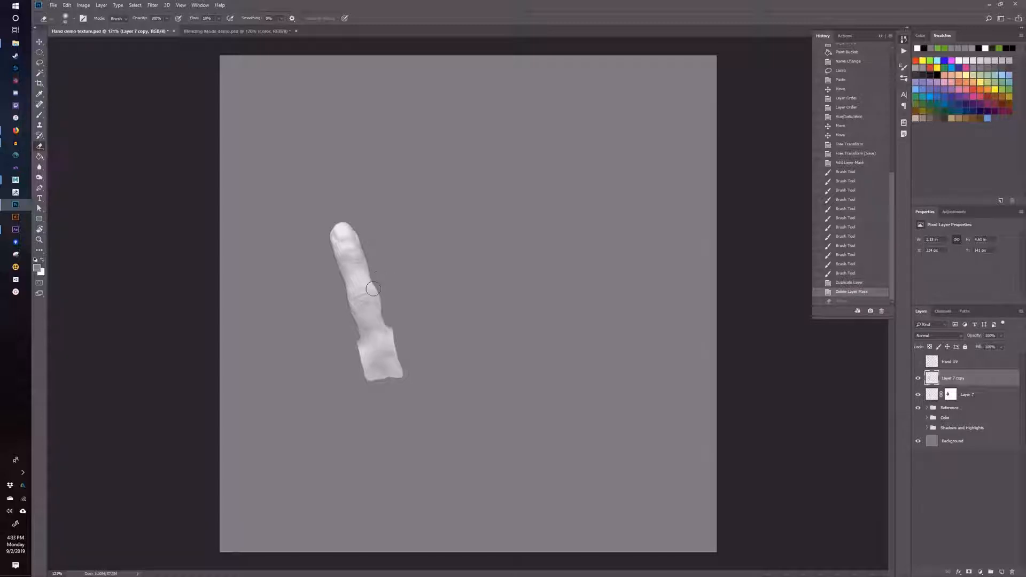
{"action": "left_click", "coordinate": [372, 265]}
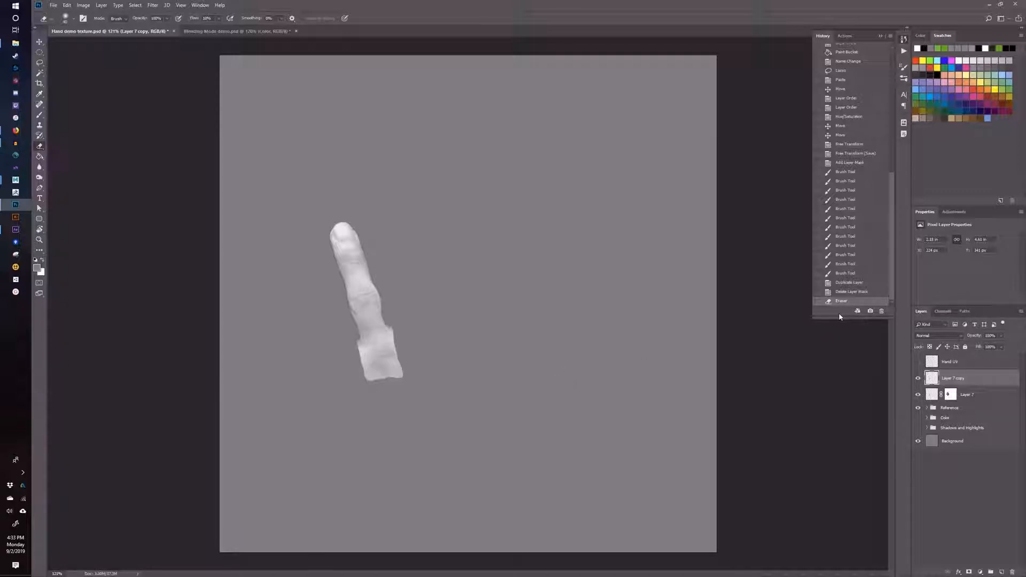
Delete the duplicate finger layer and make the mask of Layer 7 active.
{"action": "left_click_drag", "start_coordinate": [985, 387], "coordinate": [1013, 572]}
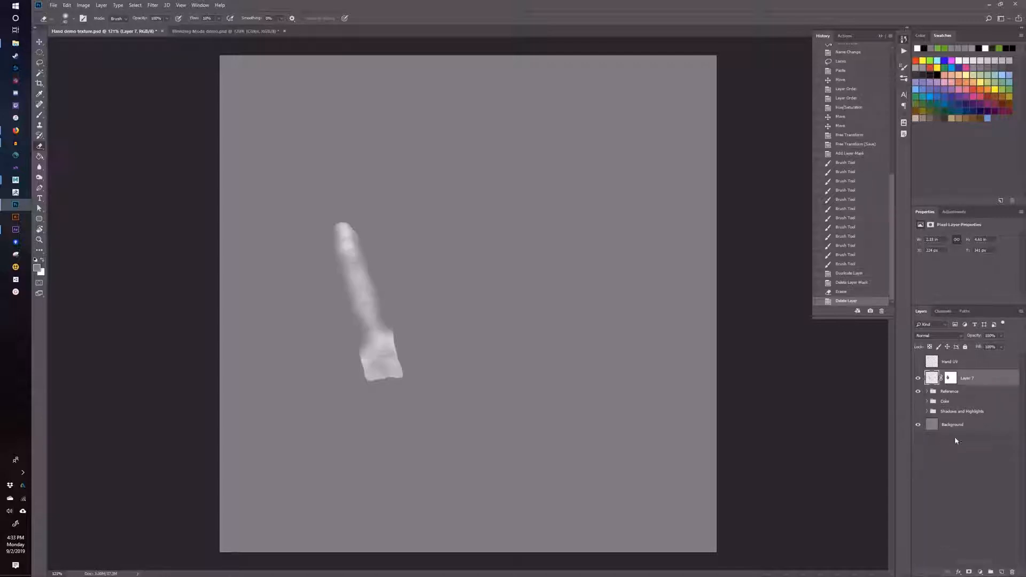
{"action": "left_click", "coordinate": [950, 377]}
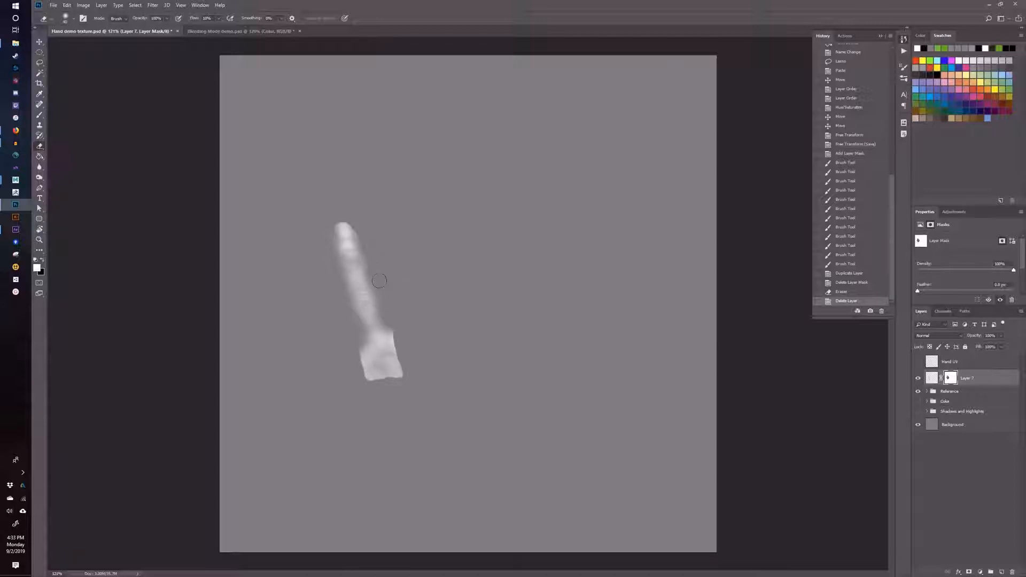
Fade out the finger's hard-edged base on the mask of Layer 7 using a larger, soft Eraser.
{"action": "left_click", "coordinate": [902, 39]}
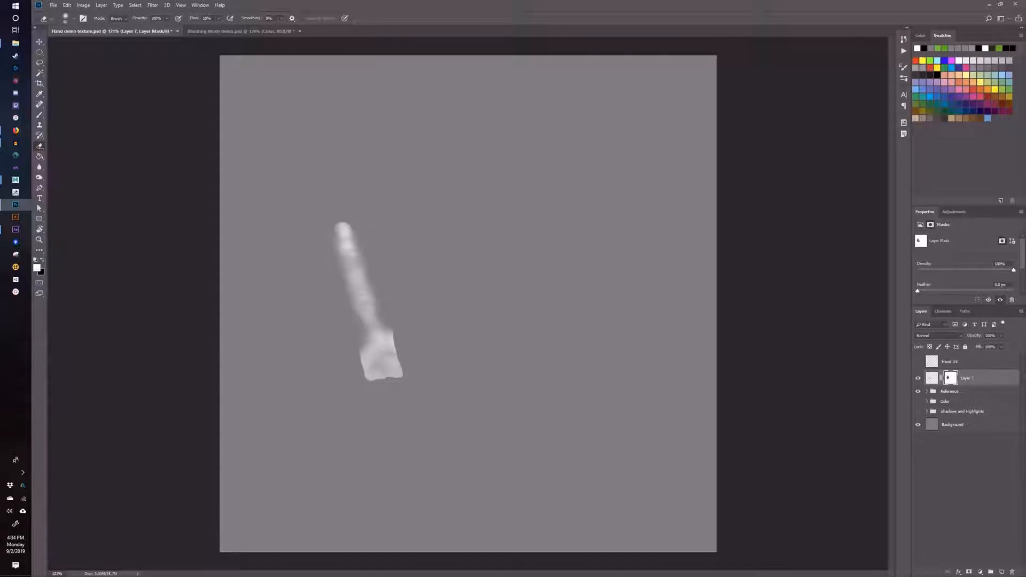
{"action": "key", "text": "bracketright"}
{"action": "key", "text": "bracketright"}
{"action": "key", "text": "bracketright"}
{"action": "key", "text": "bracketright"}
{"action": "key", "text": "bracketright"}
{"action": "mouse_move", "coordinate": [416, 381]}
{"action": "left_mouse_down"}
{"action": "mouse_move", "coordinate": [378, 394]}
{"action": "mouse_move", "coordinate": [410, 388]}
{"action": "mouse_move", "coordinate": [365, 368]}
{"action": "mouse_move", "coordinate": [362, 355]}
{"action": "mouse_move", "coordinate": [351, 358]}
{"action": "mouse_move", "coordinate": [365, 368]}
{"action": "mouse_move", "coordinate": [369, 361]}
{"action": "mouse_move", "coordinate": [348, 365]}
{"action": "mouse_move", "coordinate": [404, 341]}
{"action": "mouse_move", "coordinate": [400, 330]}
{"action": "mouse_move", "coordinate": [405, 346]}
{"action": "mouse_move", "coordinate": [397, 321]}
{"action": "mouse_move", "coordinate": [391, 348]}
{"action": "mouse_move", "coordinate": [406, 374]}
{"action": "left_mouse_up"}
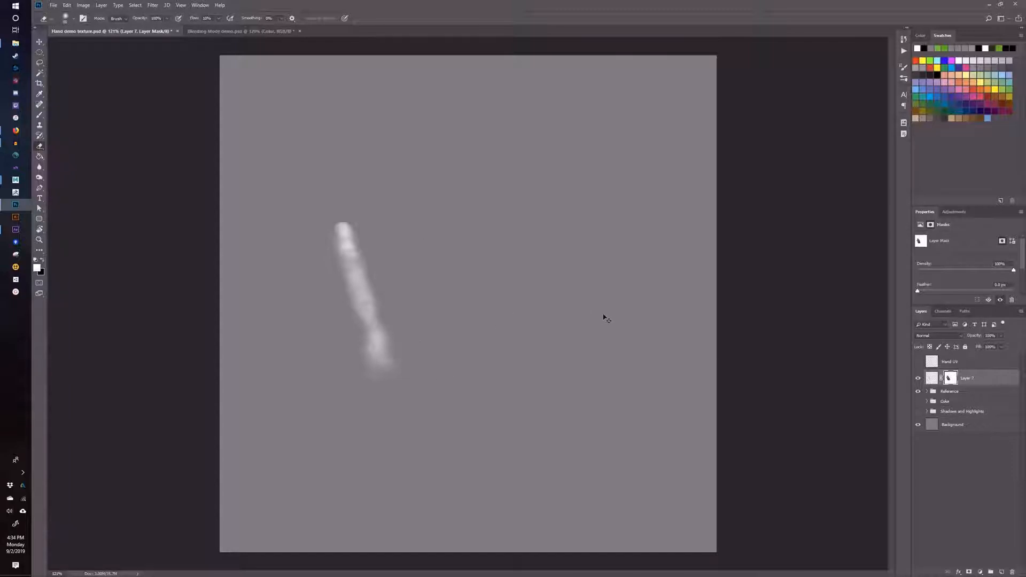
Save the texture, inspect the blended finger on the hand model in Maya, and return to Photoshop.
{"action": "key", "text": "ctrl+s"}
{"action": "left_click", "coordinate": [988, 4]}
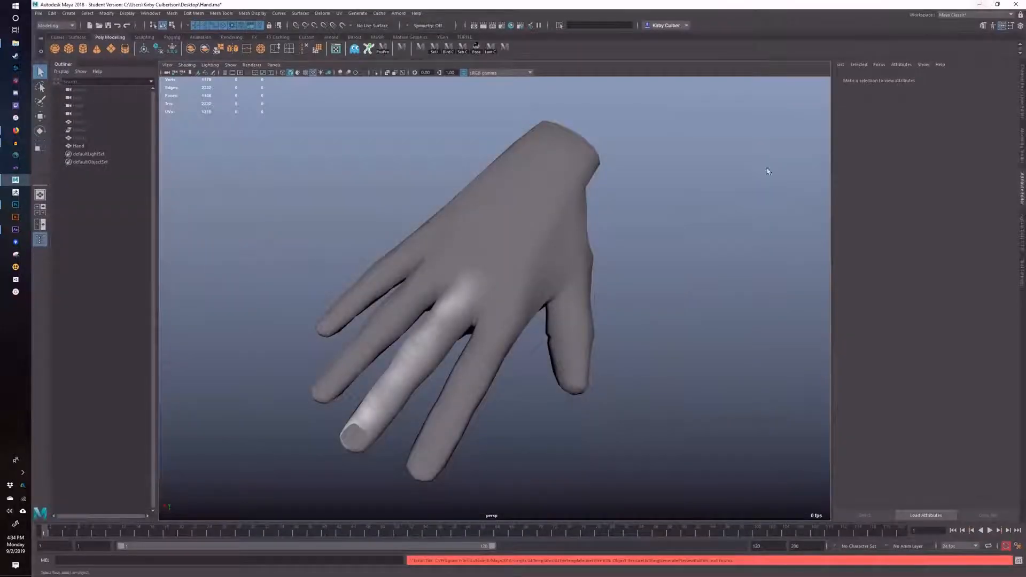
{"action": "left_click_drag", "start_coordinate": [695, 245], "coordinate": [399, 371]}
{"action": "left_click_drag", "start_coordinate": [425, 412], "coordinate": [405, 332]}
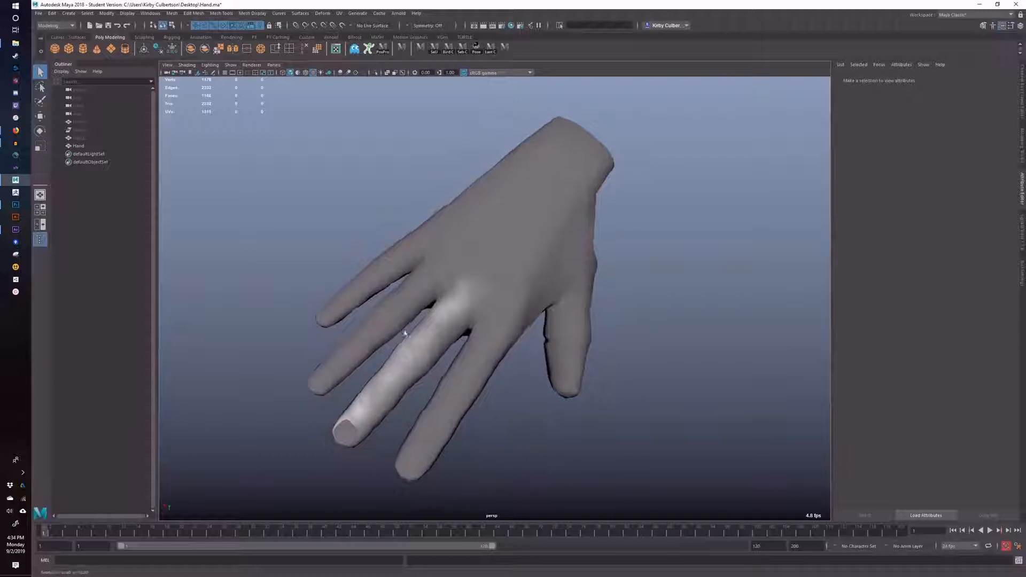
{"action": "left_click", "coordinate": [16, 204]}
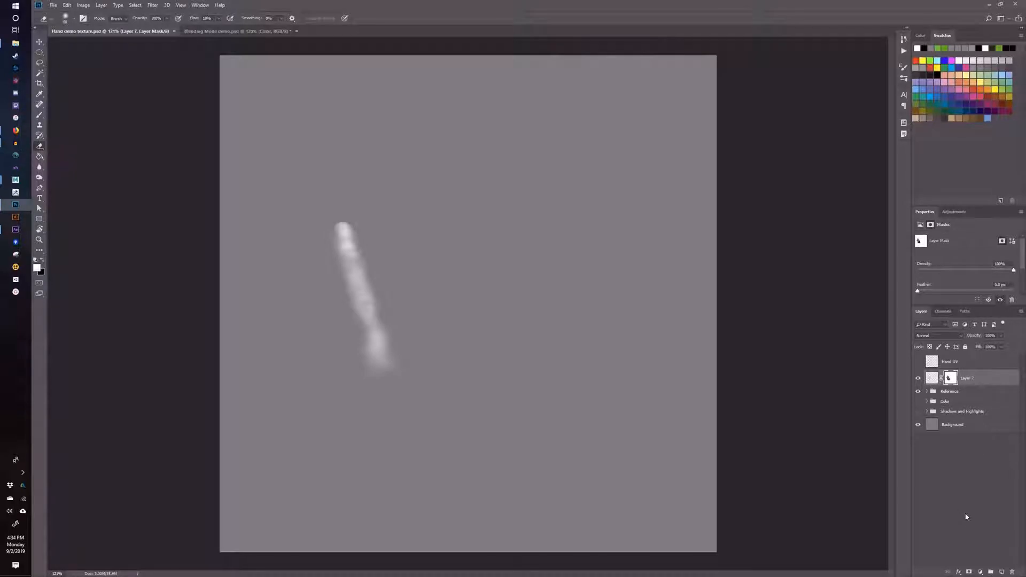
Add a Curves adjustment layer above Layer 7 and clip it to that layer.
{"action": "left_click", "coordinate": [981, 572]}
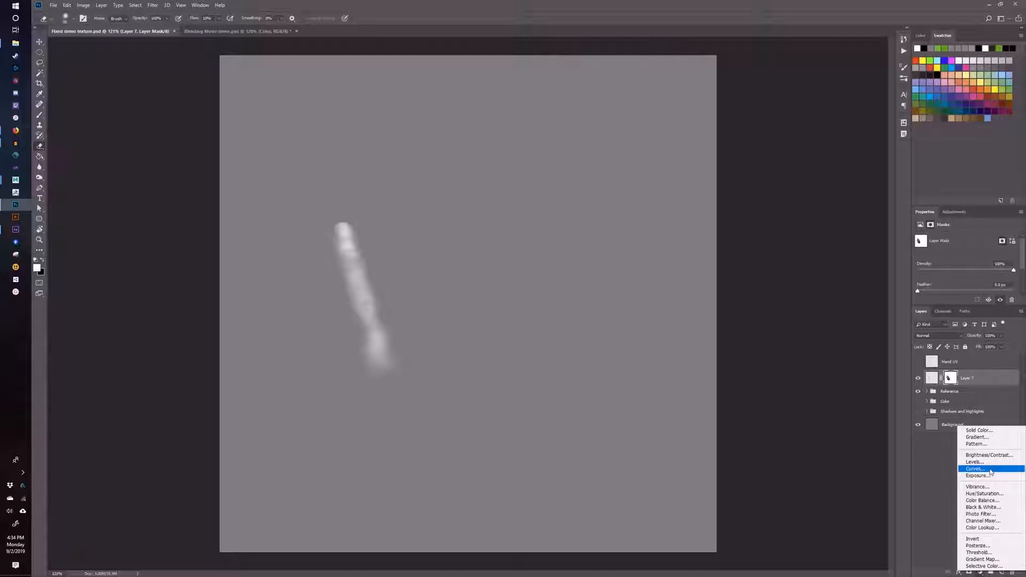
{"action": "left_click", "coordinate": [929, 518]}
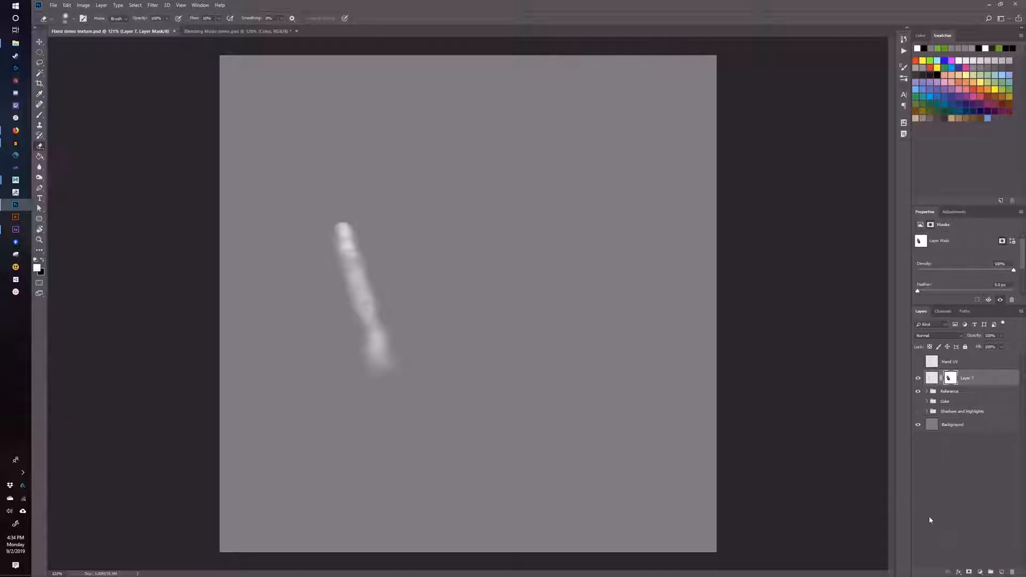
{"action": "left_click", "coordinate": [980, 572]}
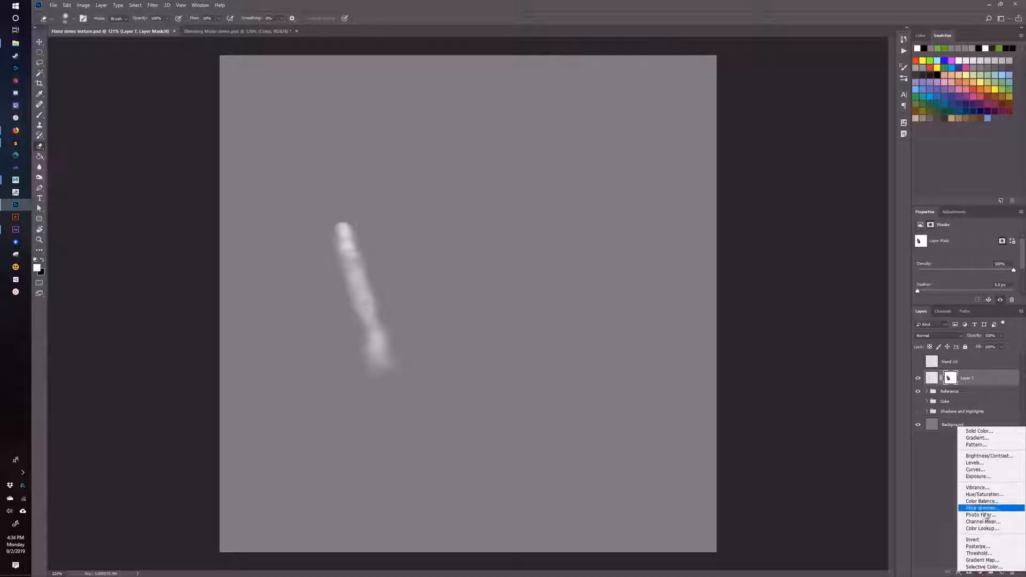
{"action": "left_click", "coordinate": [989, 470]}
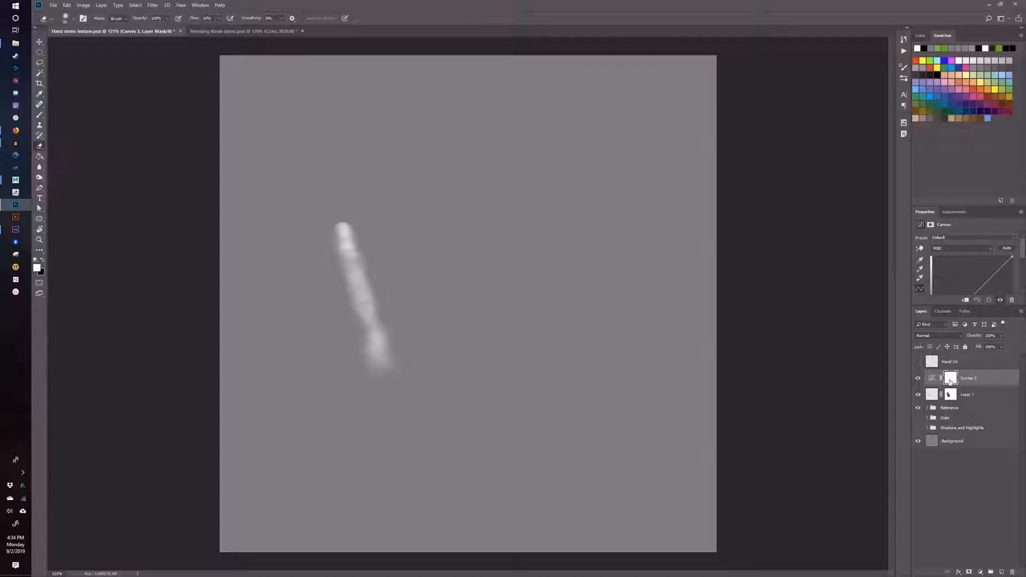
{"action": "left_click", "coordinate": [986, 394]}
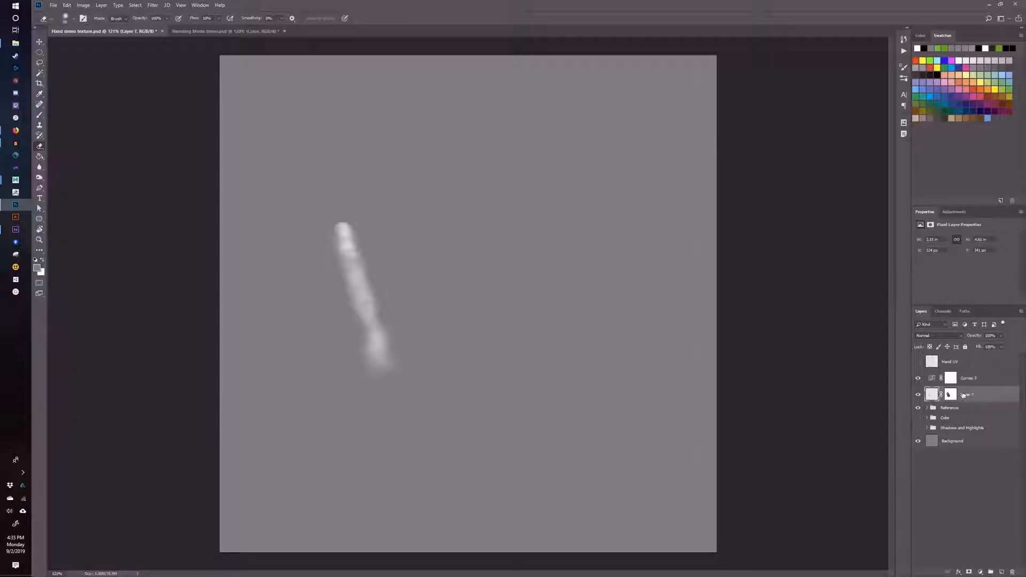
{"action": "left_click", "coordinate": [938, 383], "text": "alt"}
{"action": "left_click", "coordinate": [968, 383]}
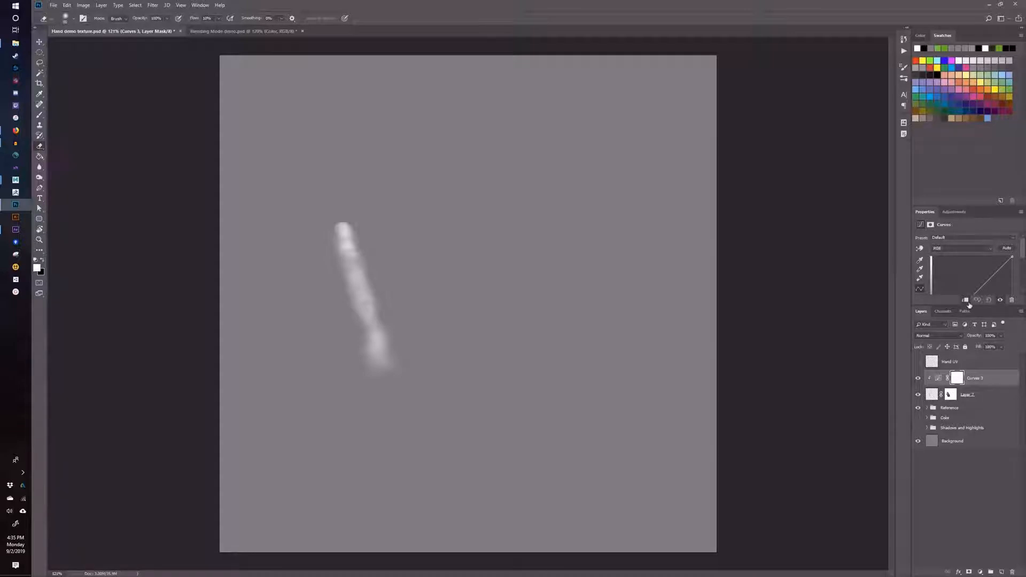
Enlarge the curve graph and flatten the curve by raising its black end and lowering its white end, reducing the finger's contrast.
{"action": "left_click_drag", "start_coordinate": [979, 305], "coordinate": [979, 369]}
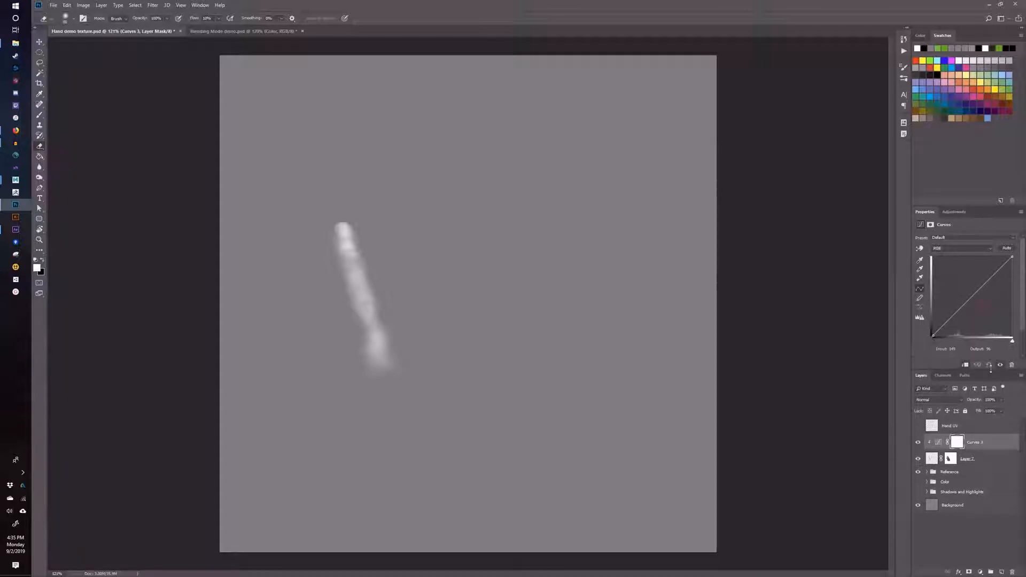
{"action": "left_click_drag", "start_coordinate": [983, 207], "coordinate": [983, 205]}
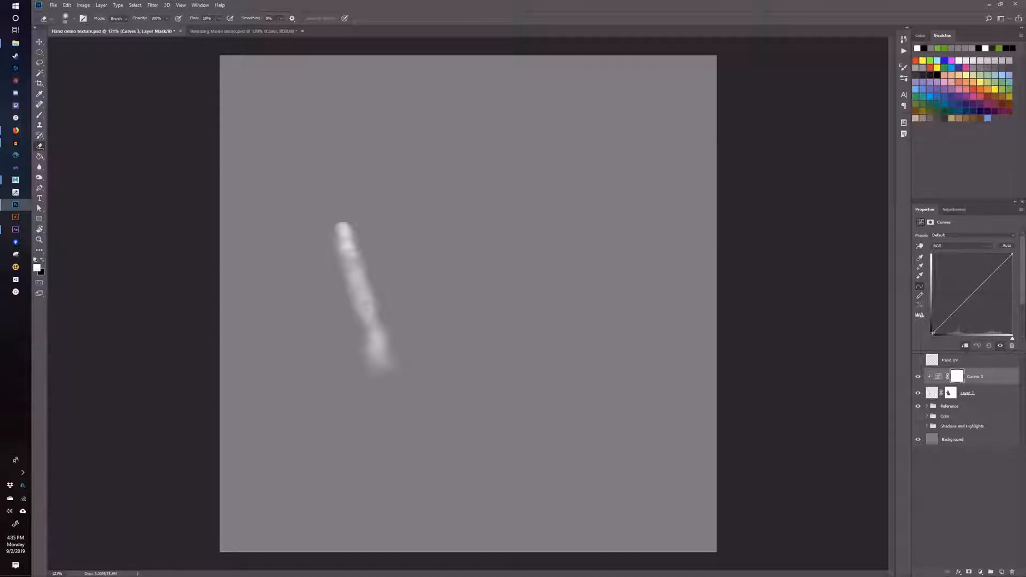
{"action": "left_click_drag", "start_coordinate": [932, 333], "coordinate": [931, 294]}
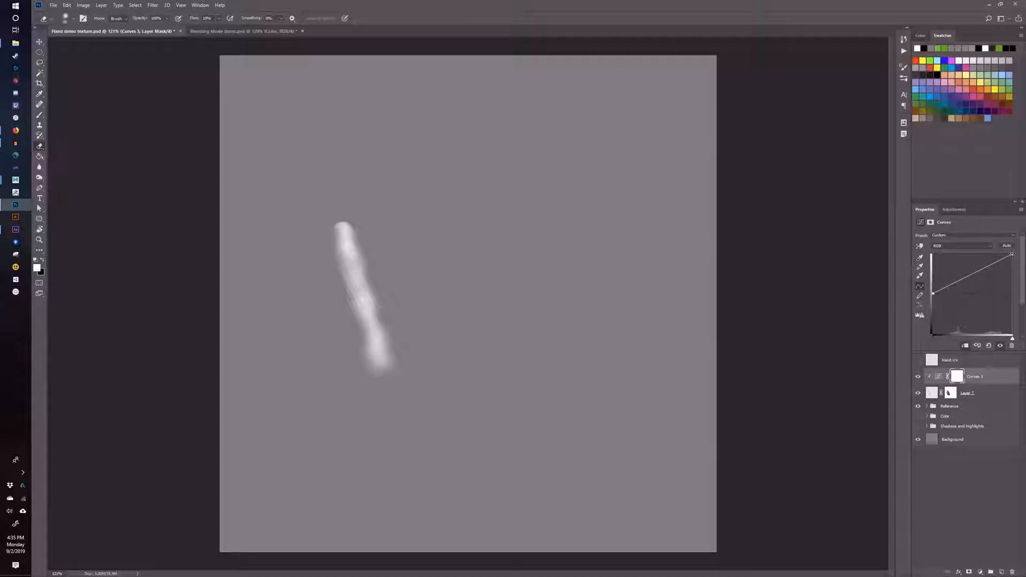
{"action": "left_click_drag", "start_coordinate": [1012, 254], "coordinate": [1020, 293]}
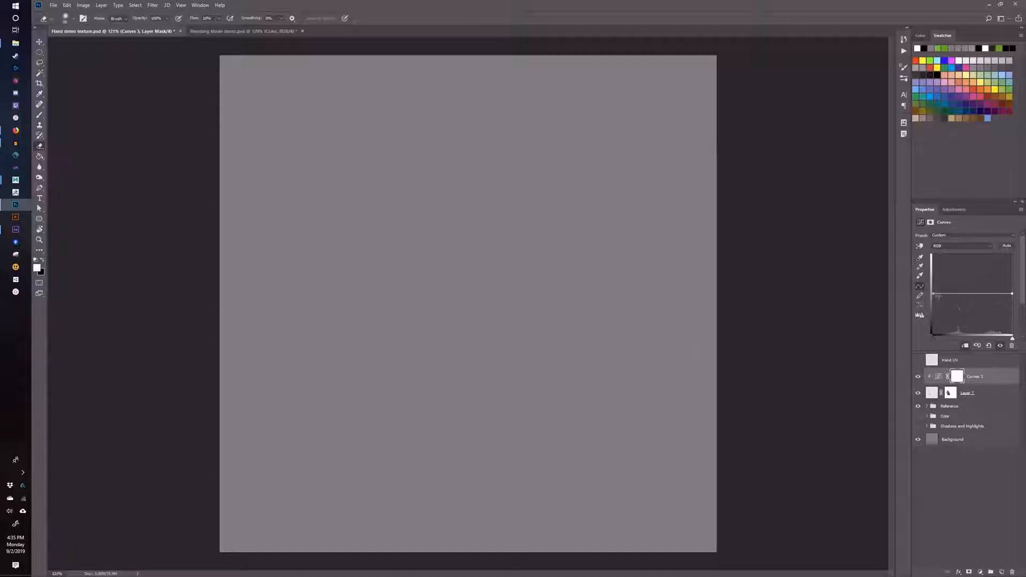
{"action": "left_click_drag", "start_coordinate": [934, 294], "coordinate": [932, 321]}
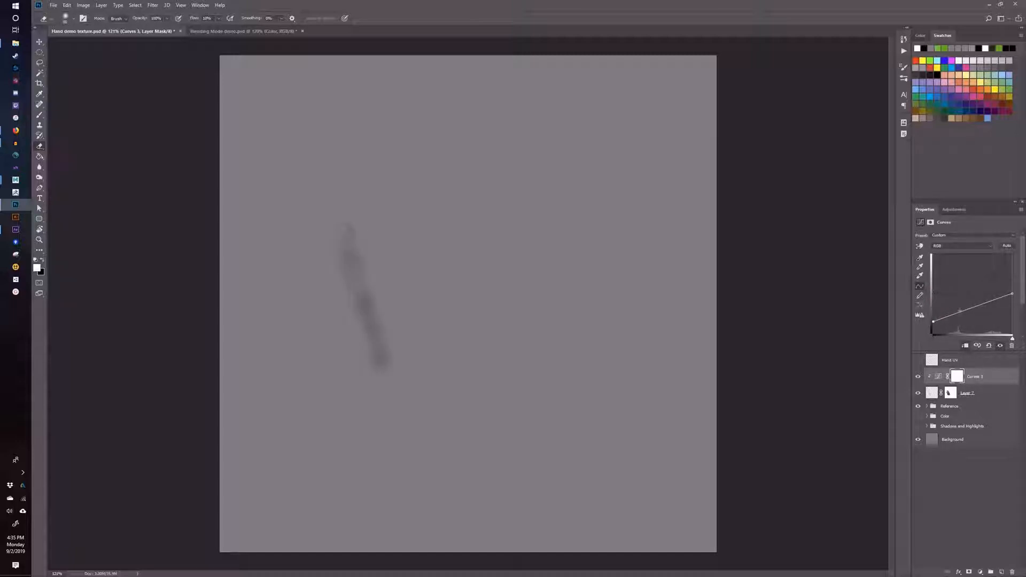
{"action": "left_click_drag", "start_coordinate": [1011, 293], "coordinate": [1011, 287]}
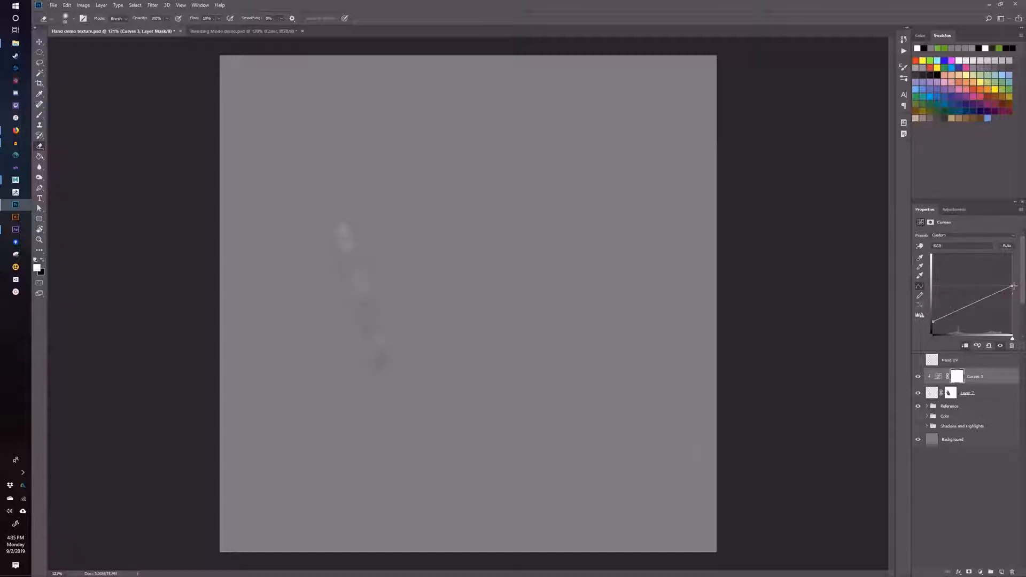
{"action": "left_click_drag", "start_coordinate": [934, 320], "coordinate": [932, 308]}
Shape the curve into a gentle S with a shadow and a highlight point, and lower its black end slightly.
{"action": "left_click_drag", "start_coordinate": [932, 308], "coordinate": [977, 294]}
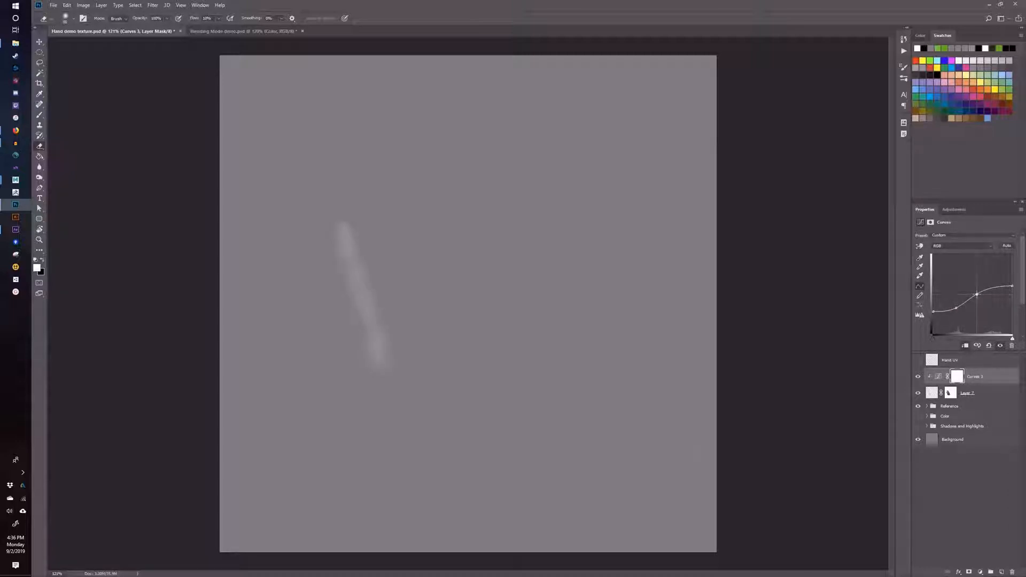
{"action": "left_click_drag", "start_coordinate": [955, 307], "coordinate": [961, 309]}
{"action": "left_click", "coordinate": [982, 292]}
{"action": "left_click_drag", "start_coordinate": [983, 291], "coordinate": [980, 293]}
{"action": "mouse_move", "coordinate": [932, 312]}
{"action": "left_mouse_down"}
{"action": "mouse_move", "coordinate": [932, 322]}
{"action": "mouse_move", "coordinate": [961, 311]}
{"action": "left_mouse_up"}
Save the texture, check the toned-down finger from several angles on the hand model in Maya, and return to Photoshop.
{"action": "key", "text": "ctrl+s"}
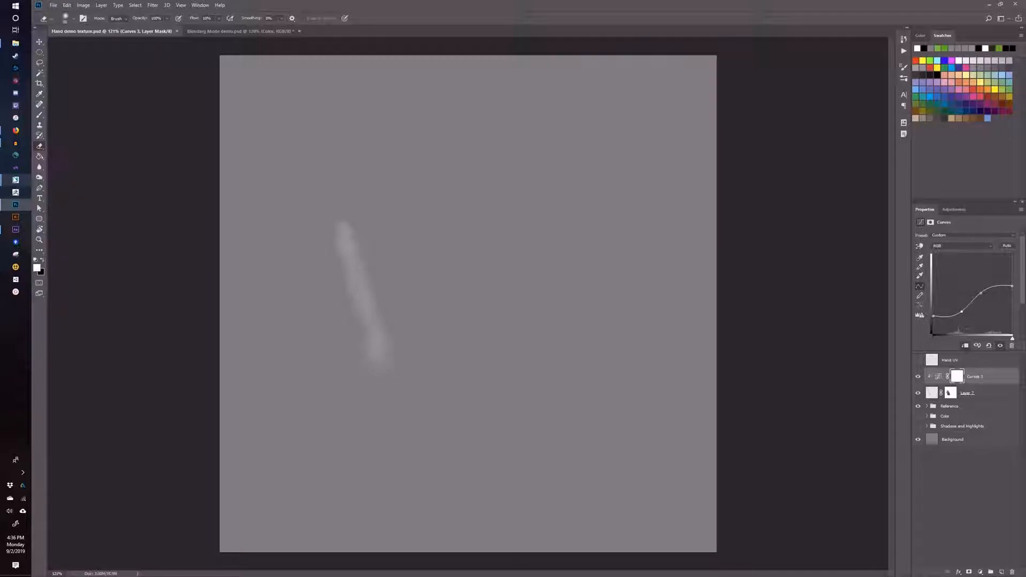
{"action": "left_click", "coordinate": [16, 180]}
{"action": "left_click", "coordinate": [512, 300]}
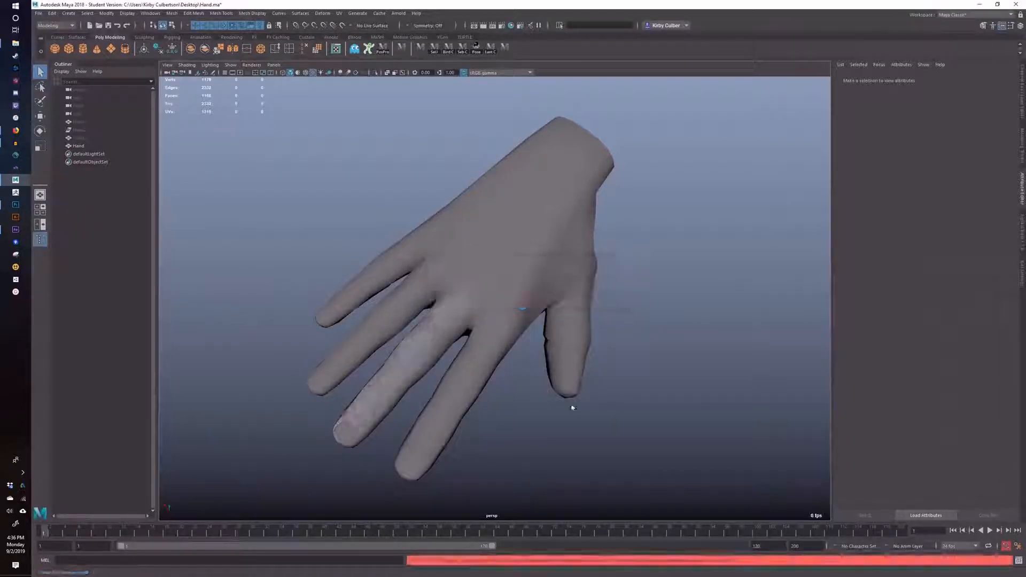
{"action": "mouse_move", "coordinate": [570, 408]}
{"action": "left_mouse_down"}
{"action": "mouse_move", "coordinate": [549, 431]}
{"action": "mouse_move", "coordinate": [578, 422]}
{"action": "left_mouse_up"}
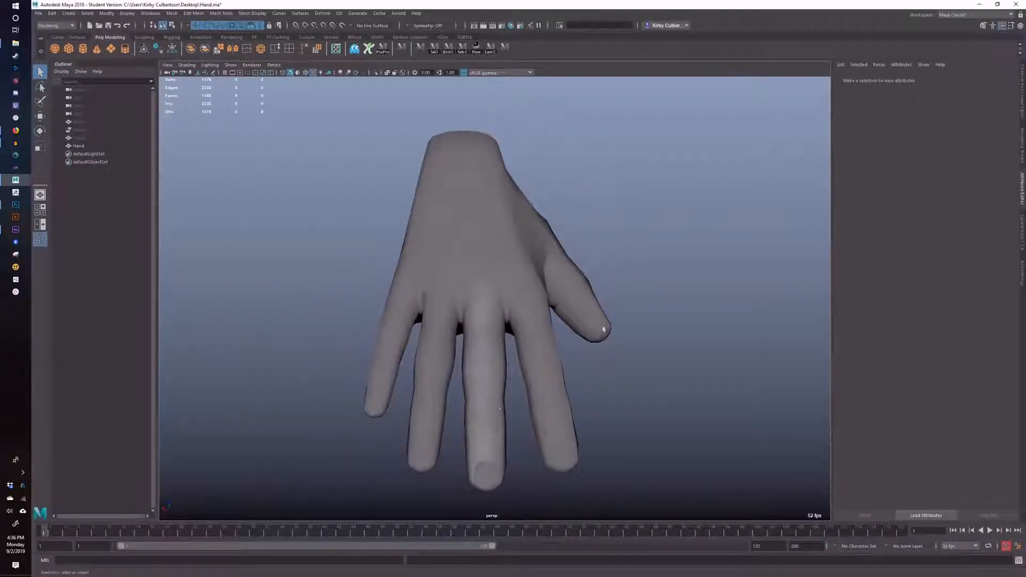
{"action": "left_click_drag", "start_coordinate": [501, 408], "coordinate": [508, 364]}
{"action": "mouse_move", "coordinate": [466, 320]}
{"action": "left_mouse_down"}
{"action": "mouse_move", "coordinate": [390, 339]}
{"action": "mouse_move", "coordinate": [463, 326]}
{"action": "mouse_move", "coordinate": [398, 322]}
{"action": "mouse_move", "coordinate": [466, 336]}
{"action": "left_mouse_up"}
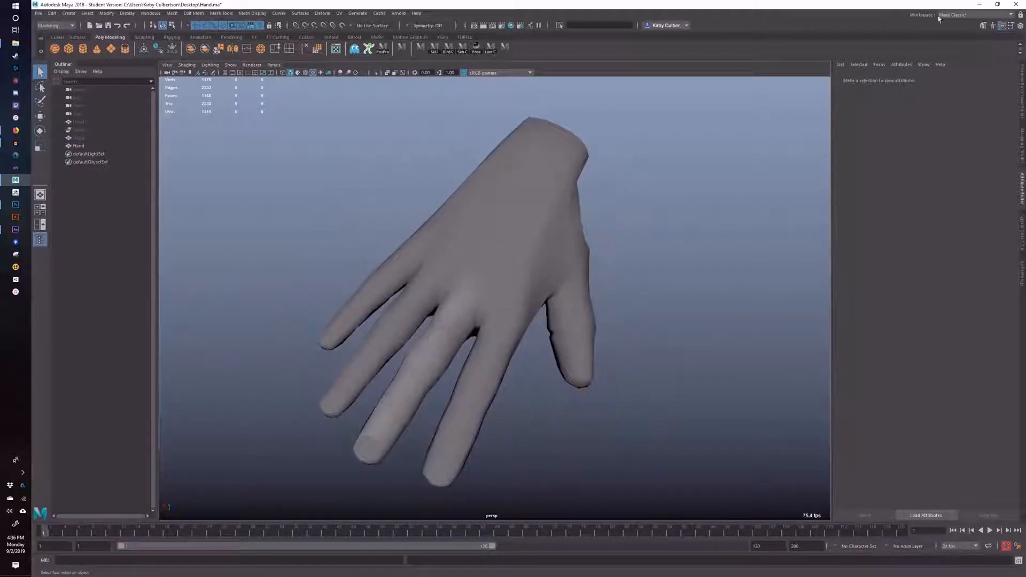
{"action": "left_click", "coordinate": [979, 5]}
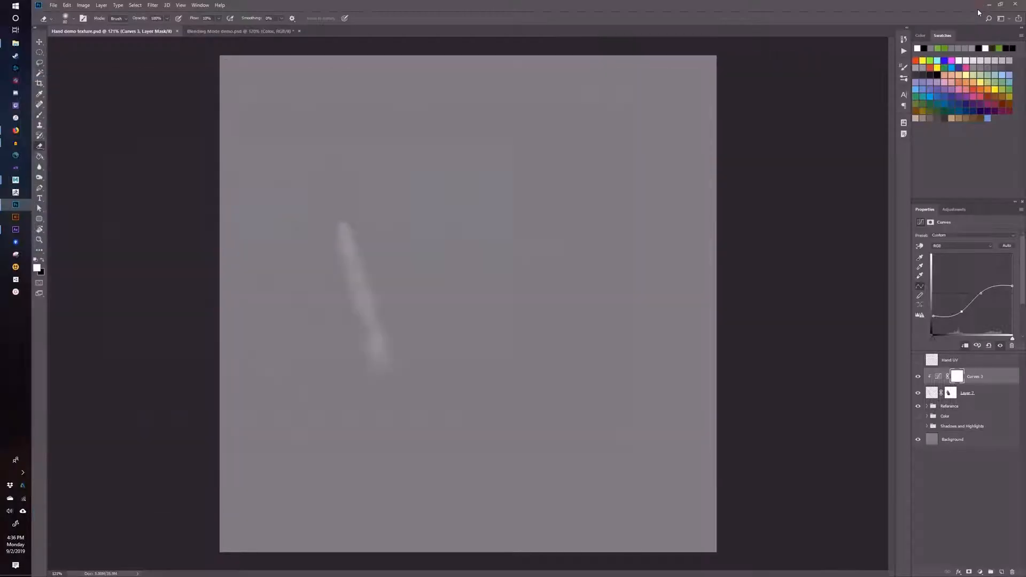
Show the Shadows and Highlights group and compare the hand with Layer 7 hidden and shown, leaving both visible.
{"action": "left_click", "coordinate": [917, 392]}
{"action": "left_click", "coordinate": [918, 392]}
{"action": "left_click", "coordinate": [918, 393]}
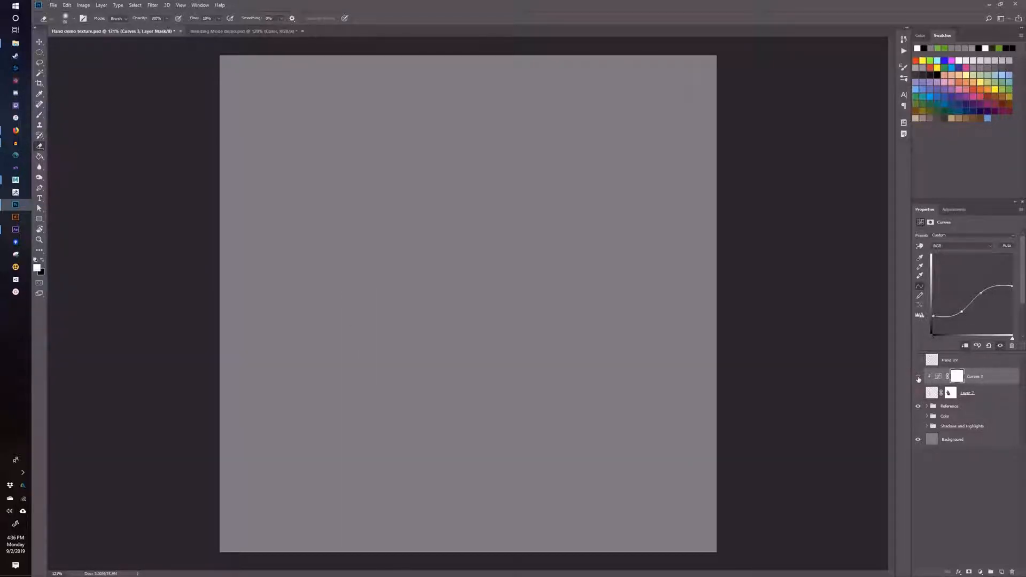
{"action": "left_click", "coordinate": [918, 427]}
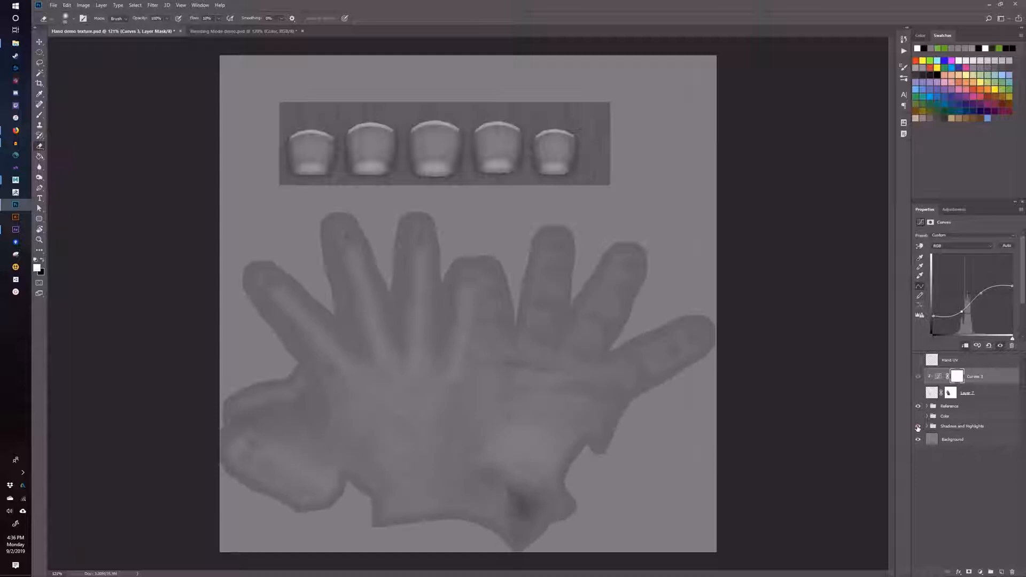
{"action": "left_click", "coordinate": [917, 393]}
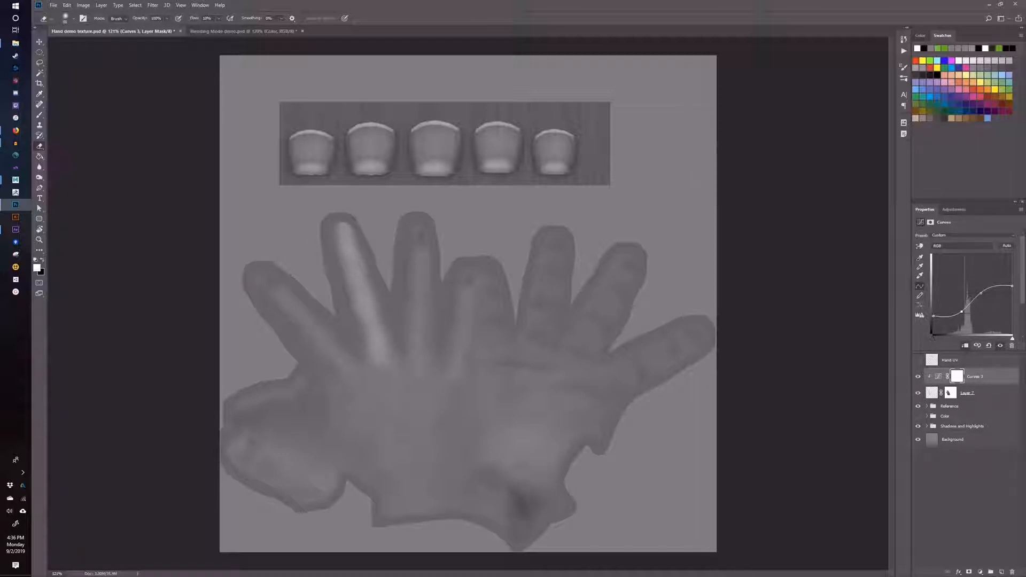
Duplicate Layer 7 together with its clipped Curves adjustment.
{"action": "left_click", "coordinate": [996, 395]}
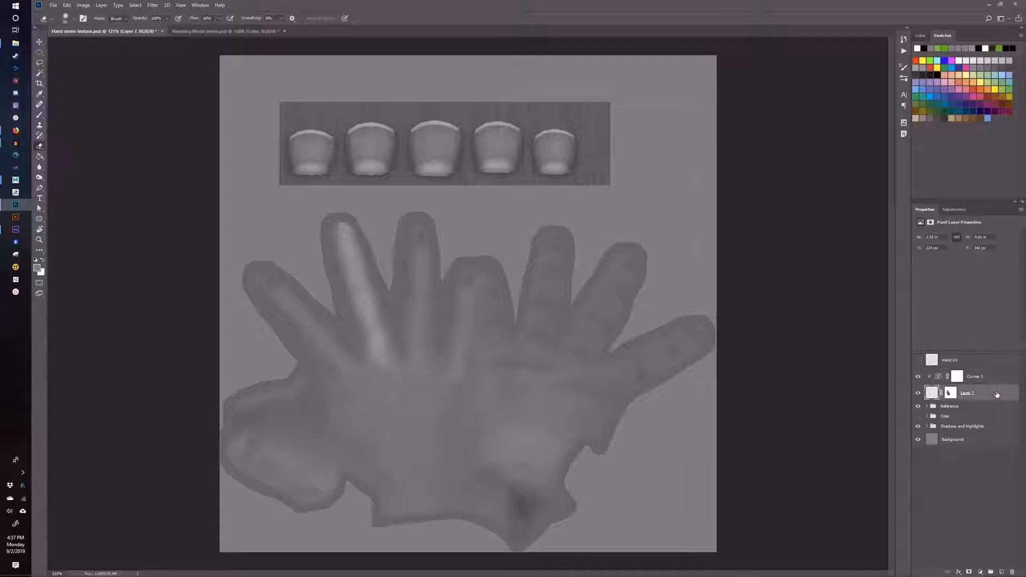
{"action": "left_click", "coordinate": [994, 383], "text": "shift"}
{"action": "left_click_drag", "start_coordinate": [995, 383], "coordinate": [1001, 571]}
Move and rotate the duplicated finger highlight with Free Transform so it lies along the neighbouring outermost finger.
{"action": "key", "text": "v"}
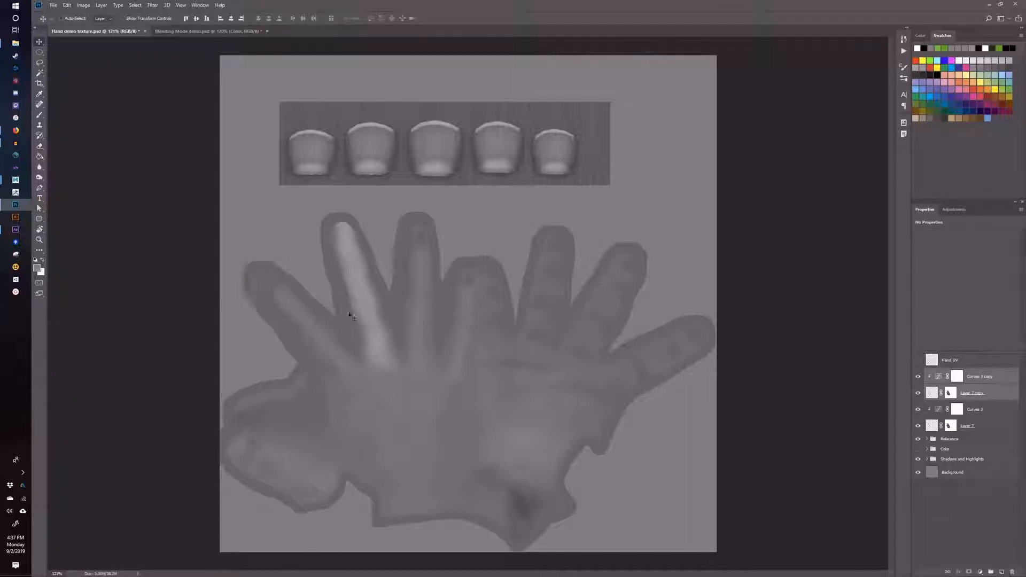
{"action": "left_click_drag", "start_coordinate": [364, 314], "coordinate": [339, 321]}
{"action": "key", "text": "ctrl+t"}
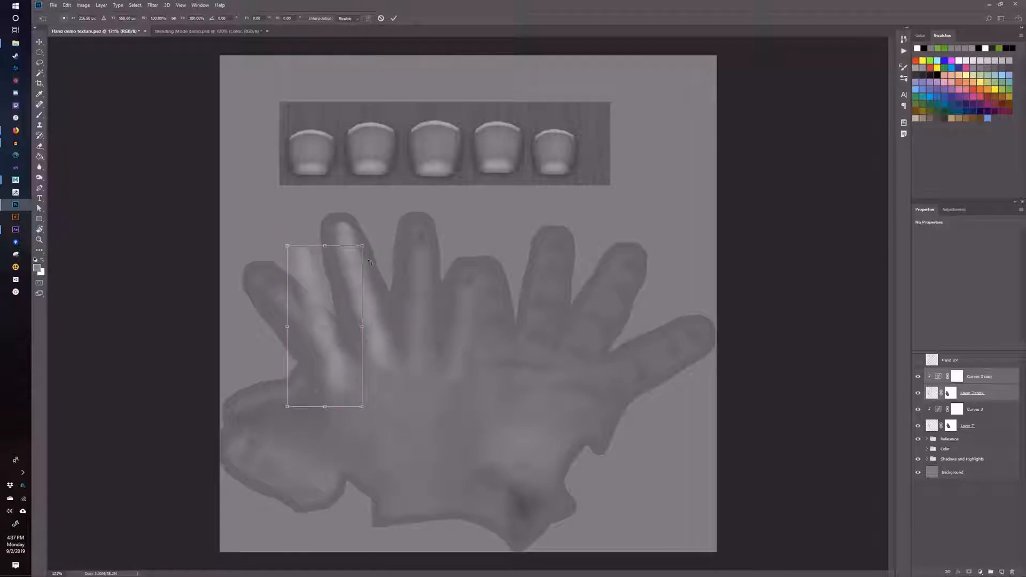
{"action": "left_click_drag", "start_coordinate": [366, 235], "coordinate": [322, 230]}
{"action": "left_click_drag", "start_coordinate": [288, 287], "coordinate": [276, 291]}
{"action": "key", "text": "Return"}
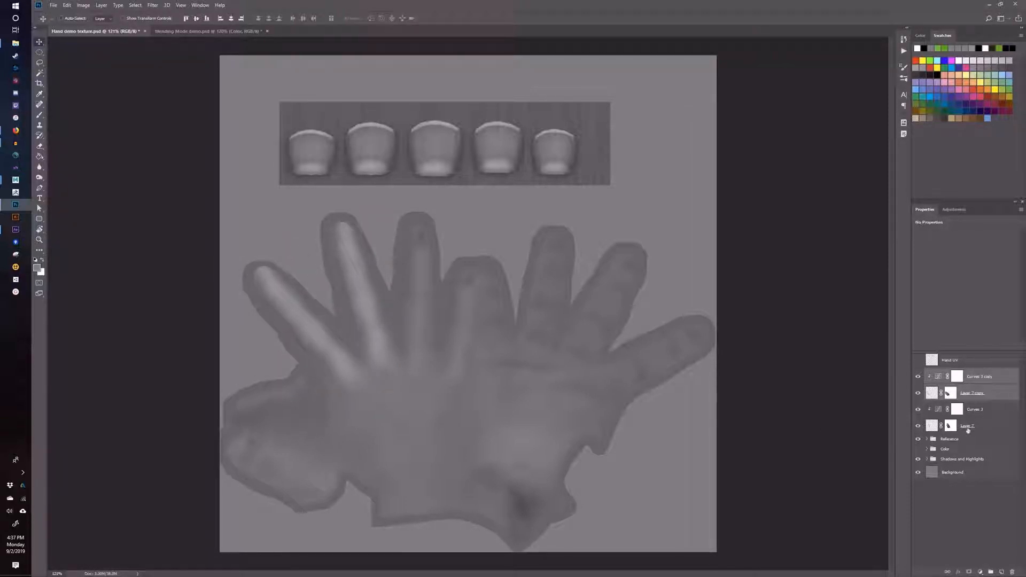
Merge both finger layers and their Curves adjustments into a single layer and hide it.
{"action": "left_click", "coordinate": [957, 376]}
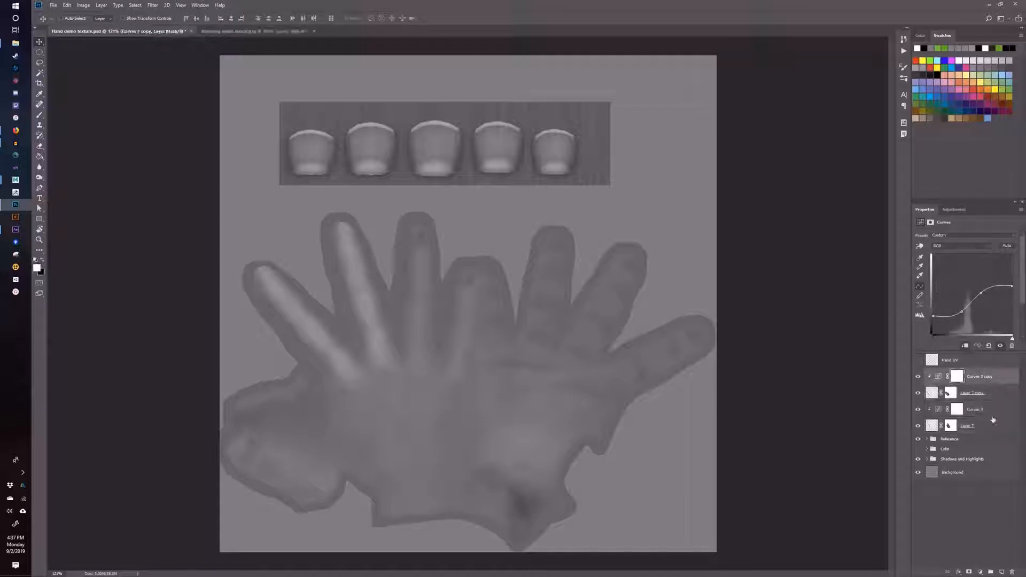
{"action": "left_click", "coordinate": [1002, 427], "text": "shift"}
{"action": "key", "text": "ctrl+e"}
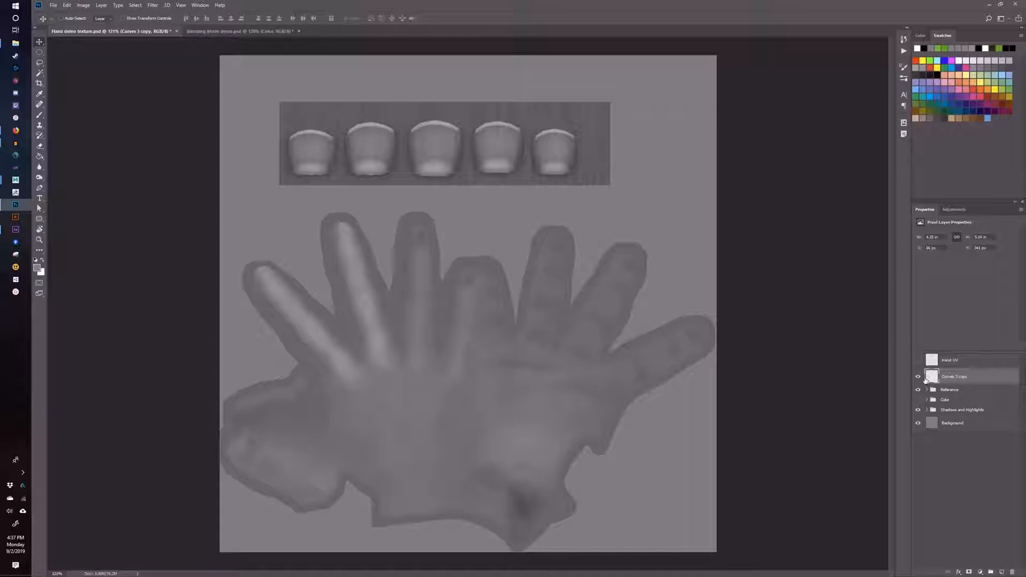
{"action": "left_click", "coordinate": [918, 376]}
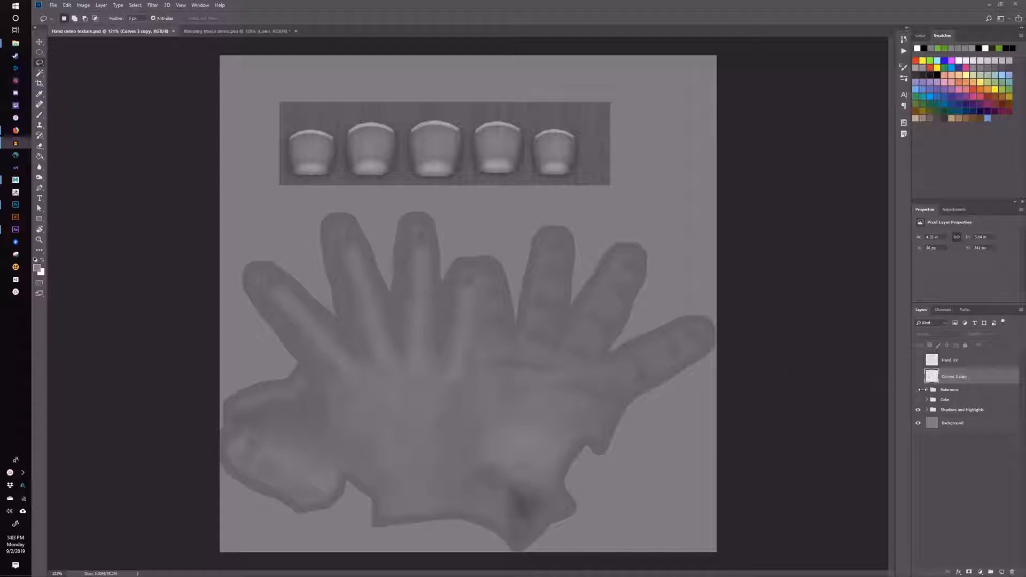
Reveal the Reference group's Layer 3, Layer 2, Levels 3 copy and Finger Tip photos for review, and hide the collapsed group again.
{"action": "left_click", "coordinate": [918, 390]}
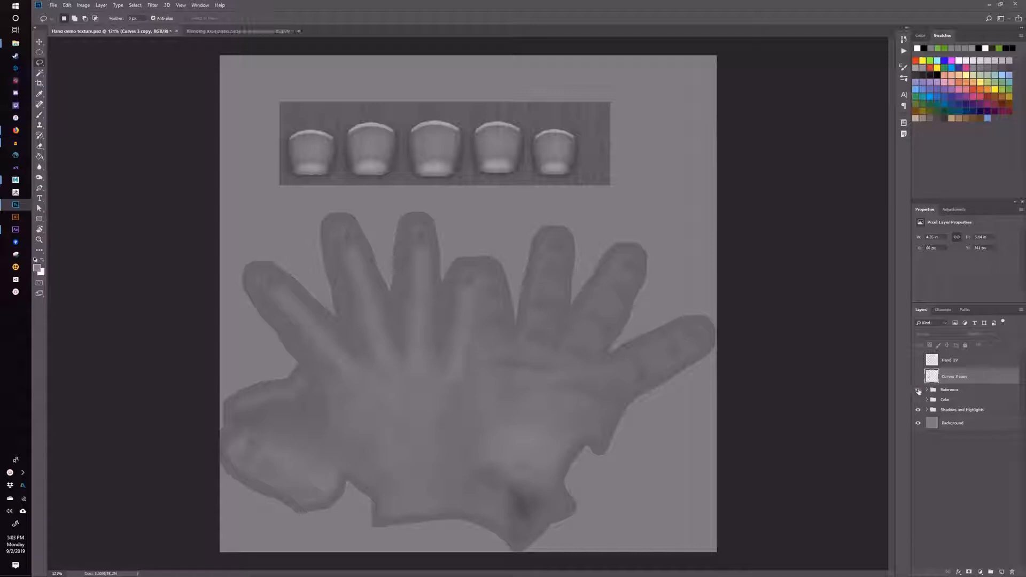
{"action": "left_click", "coordinate": [927, 391]}
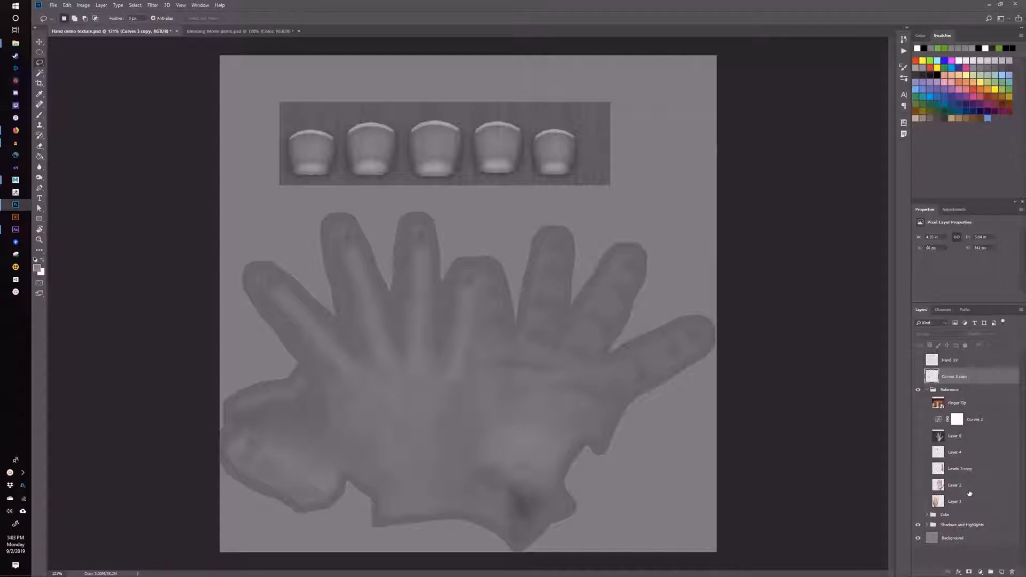
{"action": "left_click", "coordinate": [917, 501]}
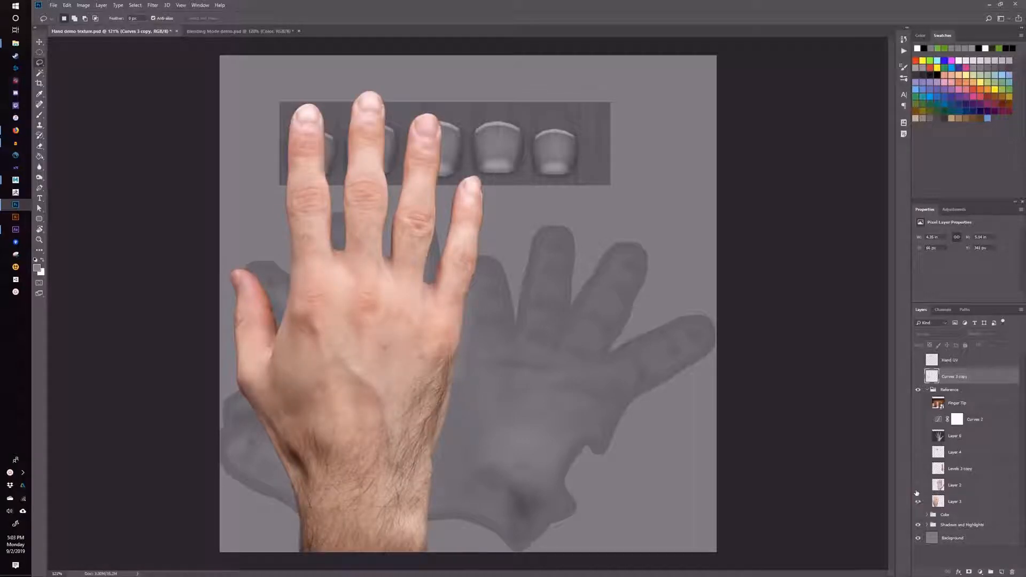
{"action": "left_click", "coordinate": [918, 485]}
{"action": "left_click", "coordinate": [917, 469]}
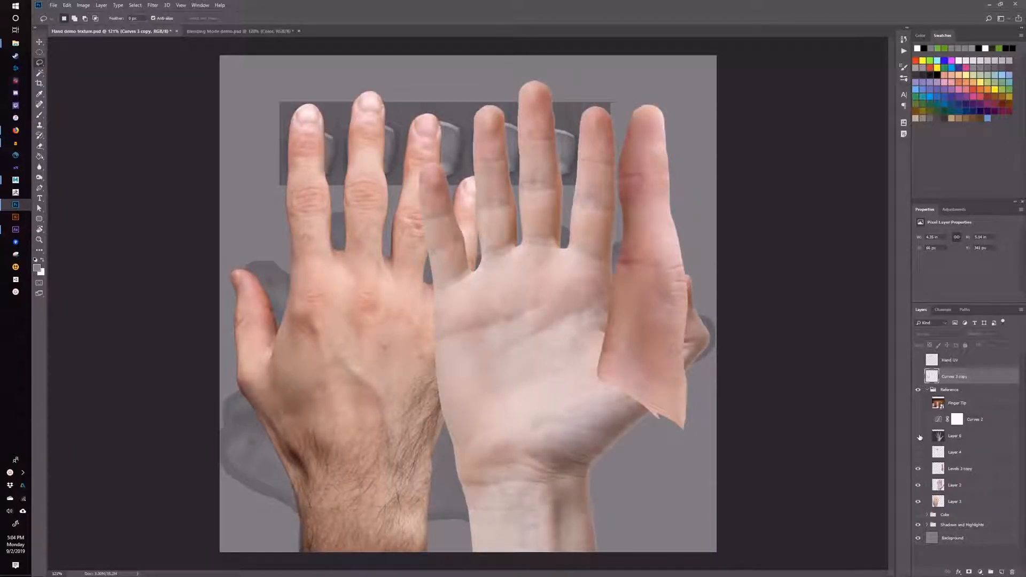
{"action": "left_click", "coordinate": [918, 404]}
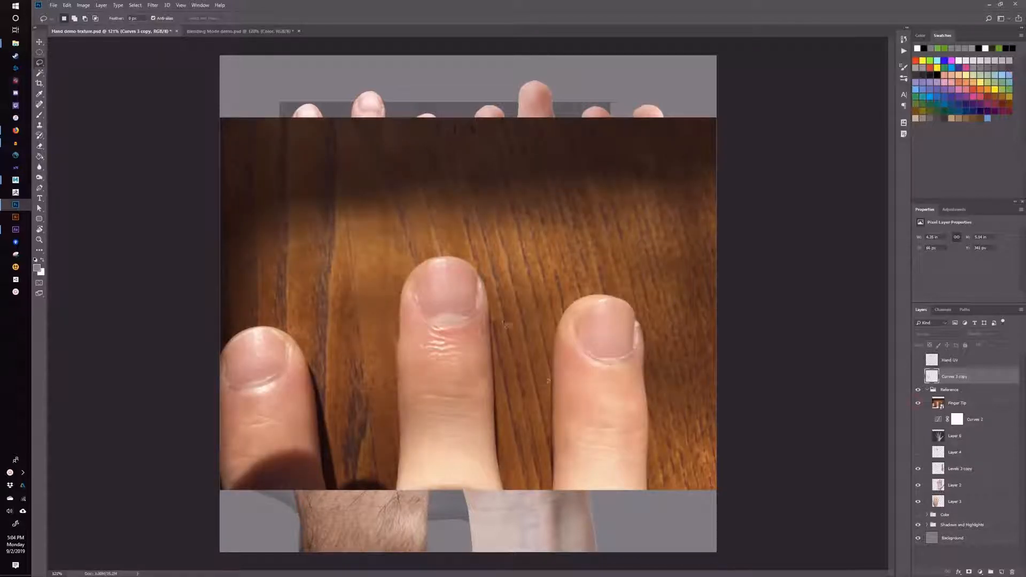
{"action": "left_click", "coordinate": [927, 390]}
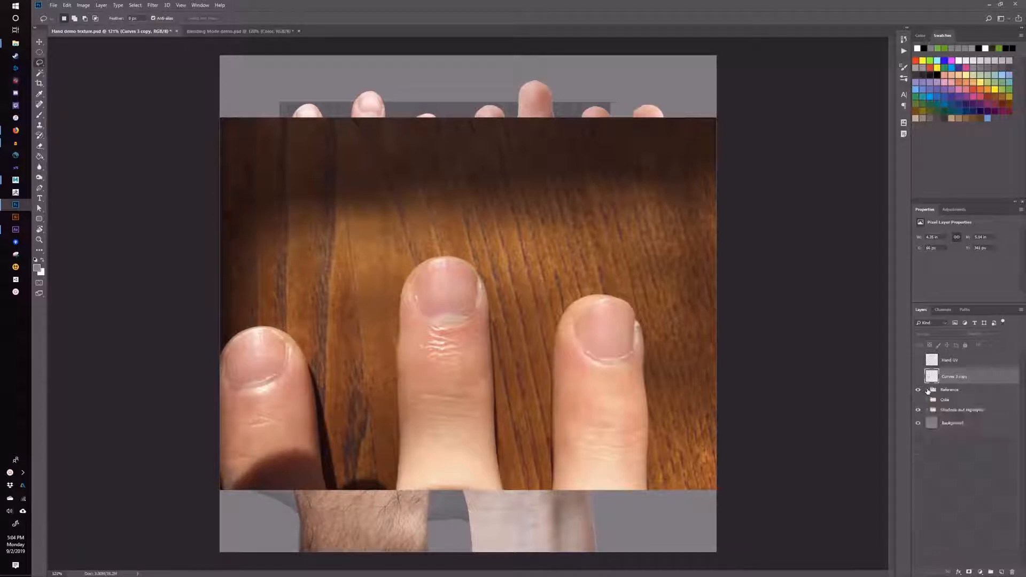
{"action": "left_click", "coordinate": [918, 390]}
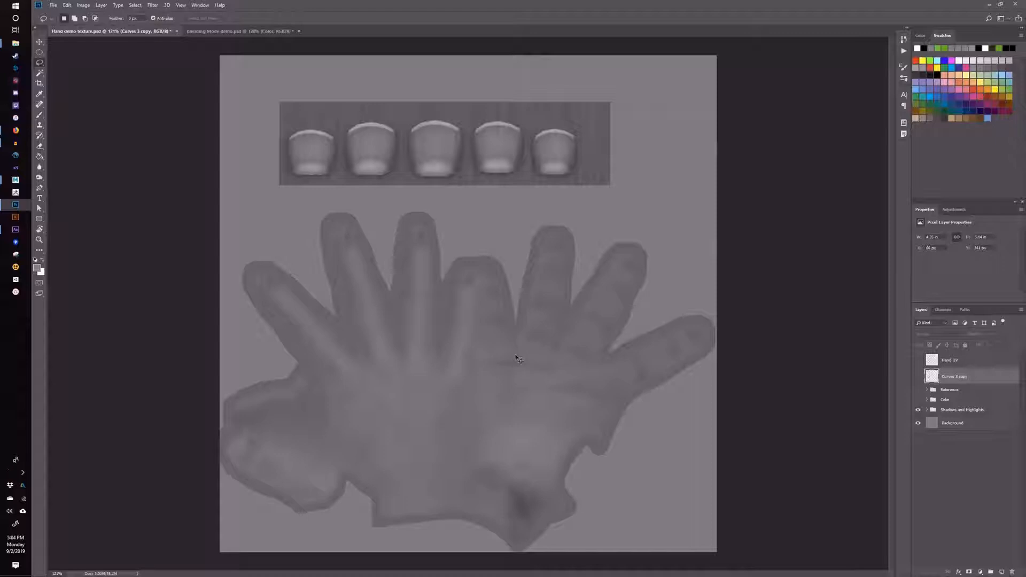
Save the hand texture, switch to Maya to inspect it on the hand model, and return to Photoshop.
{"action": "key", "text": "ctrl+s"}
{"action": "mouse_move", "coordinate": [15, 180]}
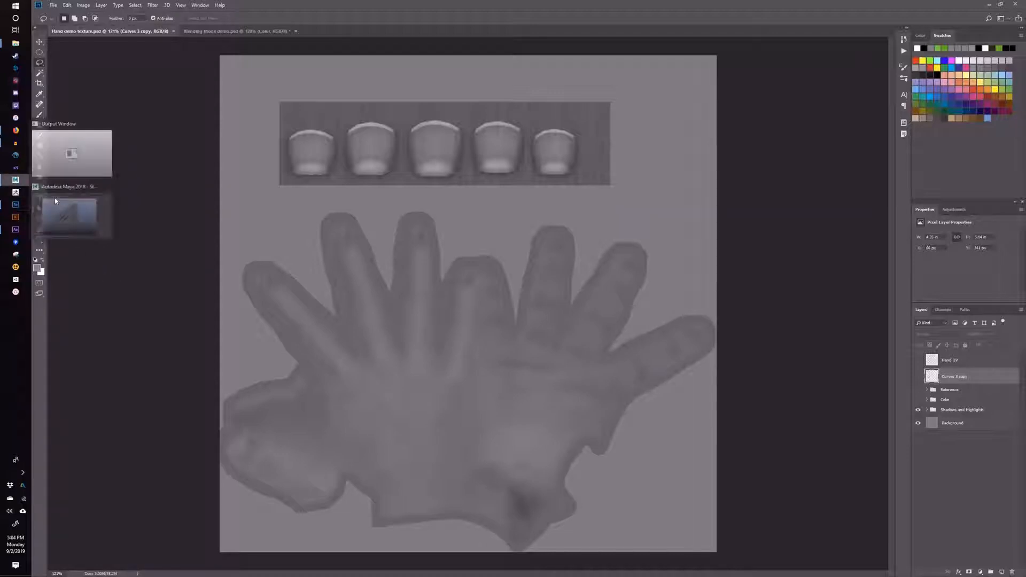
{"action": "left_click", "coordinate": [81, 217]}
{"action": "left_click", "coordinate": [512, 299]}
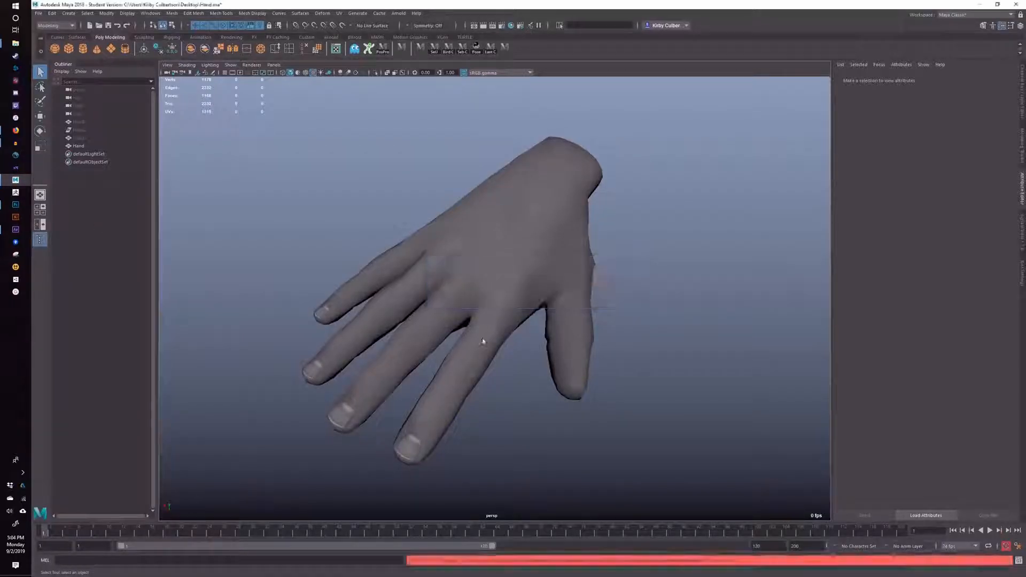
{"action": "mouse_move", "coordinate": [534, 404]}
{"action": "left_mouse_down"}
{"action": "mouse_move", "coordinate": [559, 414]}
{"action": "mouse_move", "coordinate": [527, 388]}
{"action": "mouse_move", "coordinate": [534, 321]}
{"action": "mouse_move", "coordinate": [556, 310]}
{"action": "mouse_move", "coordinate": [536, 394]}
{"action": "left_mouse_up"}
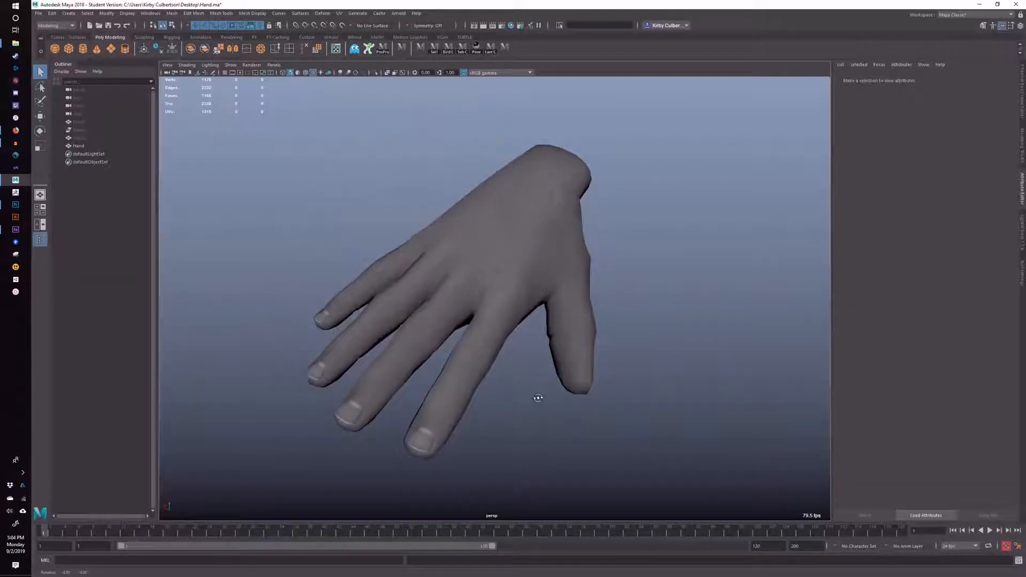
{"action": "left_click", "coordinate": [15, 207]}
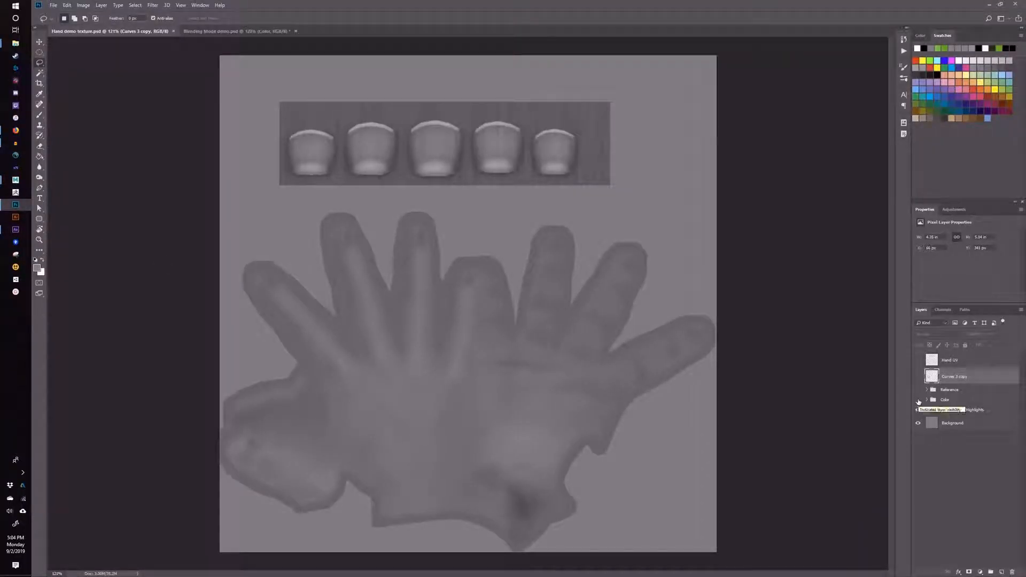
Show and expand the Color group, hide its Hair, Veins, Blood and Base layers, and reveal only Base.
{"action": "left_click", "coordinate": [917, 400]}
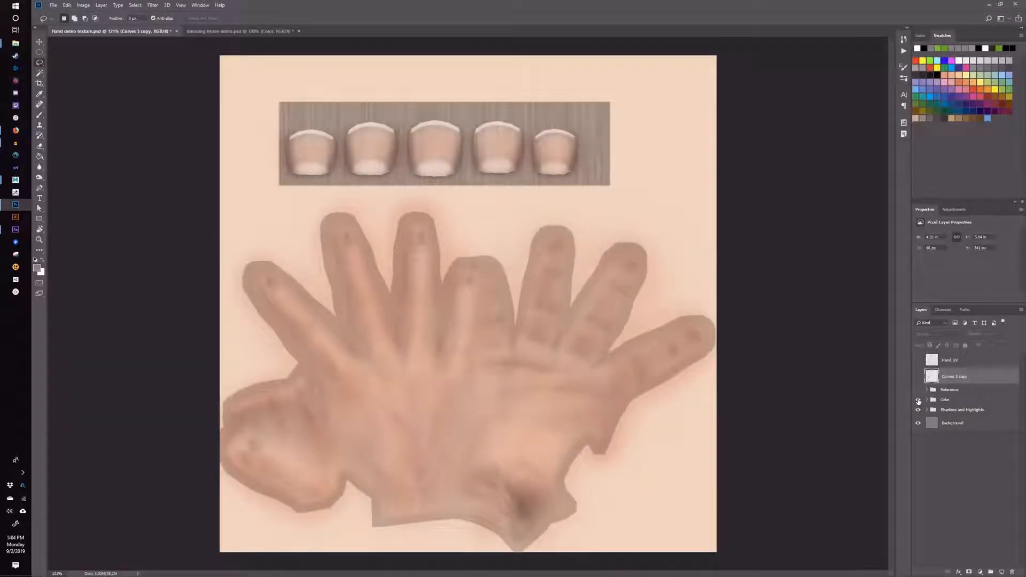
{"action": "left_click", "coordinate": [927, 399]}
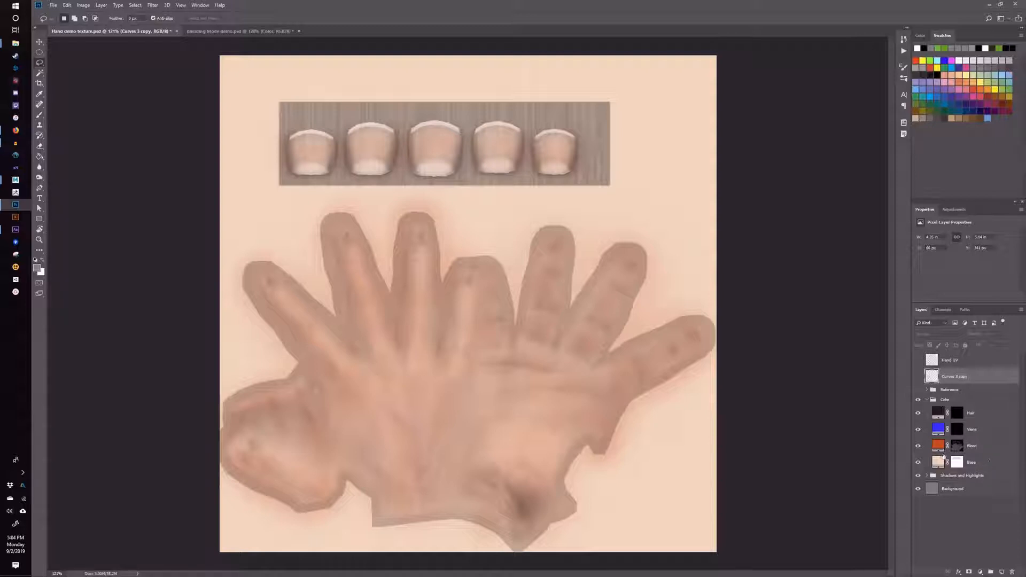
{"action": "left_click_drag", "start_coordinate": [918, 414], "coordinate": [921, 464]}
{"action": "left_click", "coordinate": [982, 463]}
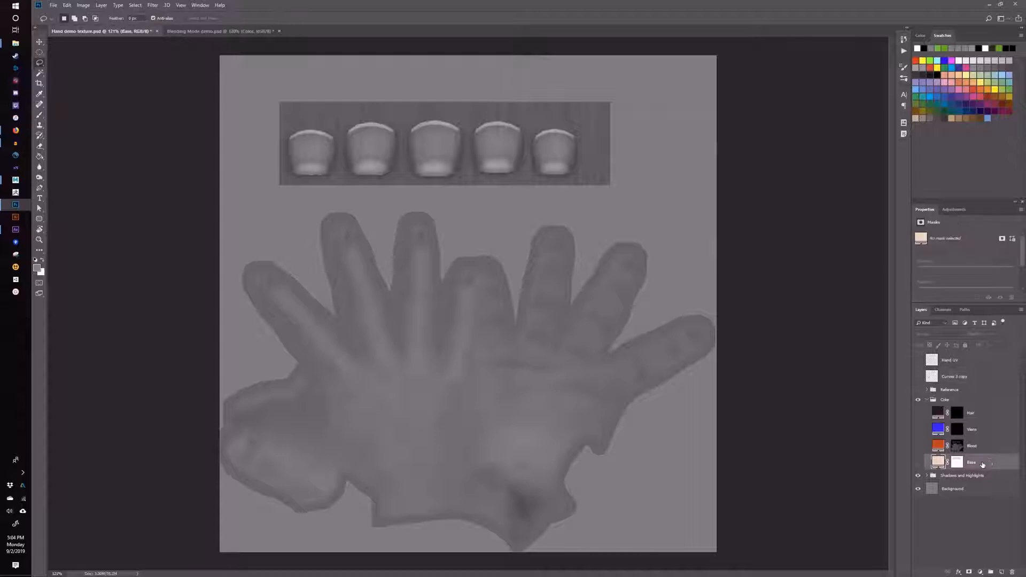
{"action": "left_click", "coordinate": [918, 462]}
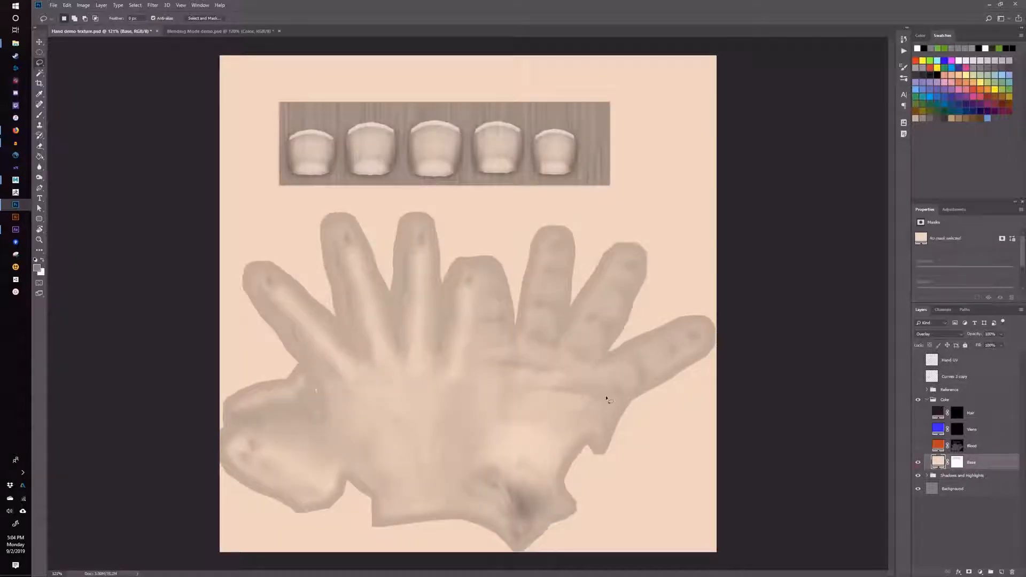
Preview the combined color layers on the hand, and hide Hair, Veins, Blood and Base again.
{"action": "left_click", "coordinate": [918, 447]}
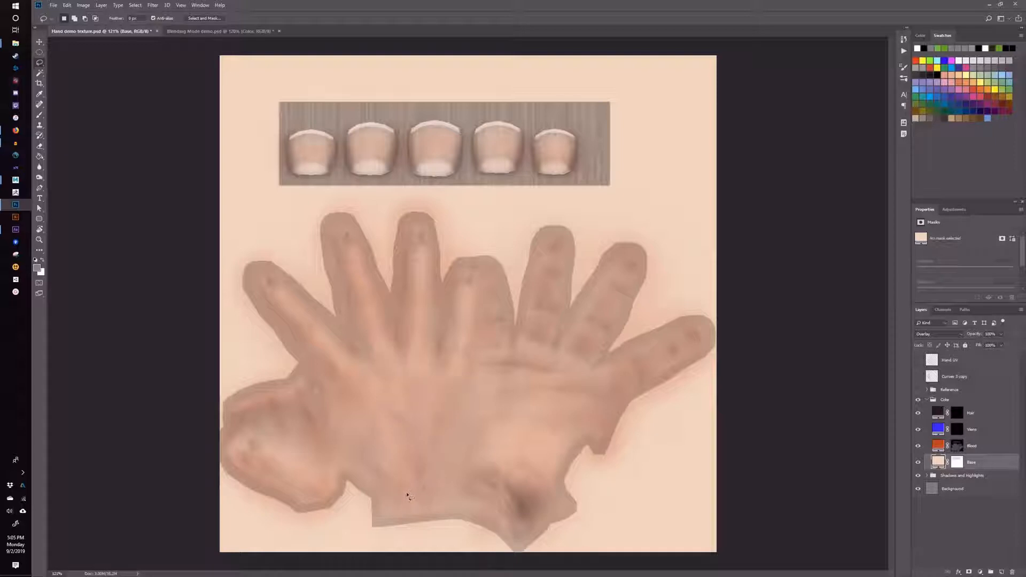
{"action": "left_click", "coordinate": [918, 414]}
{"action": "left_click", "coordinate": [919, 431]}
{"action": "left_click", "coordinate": [918, 447]}
{"action": "left_click", "coordinate": [918, 464]}
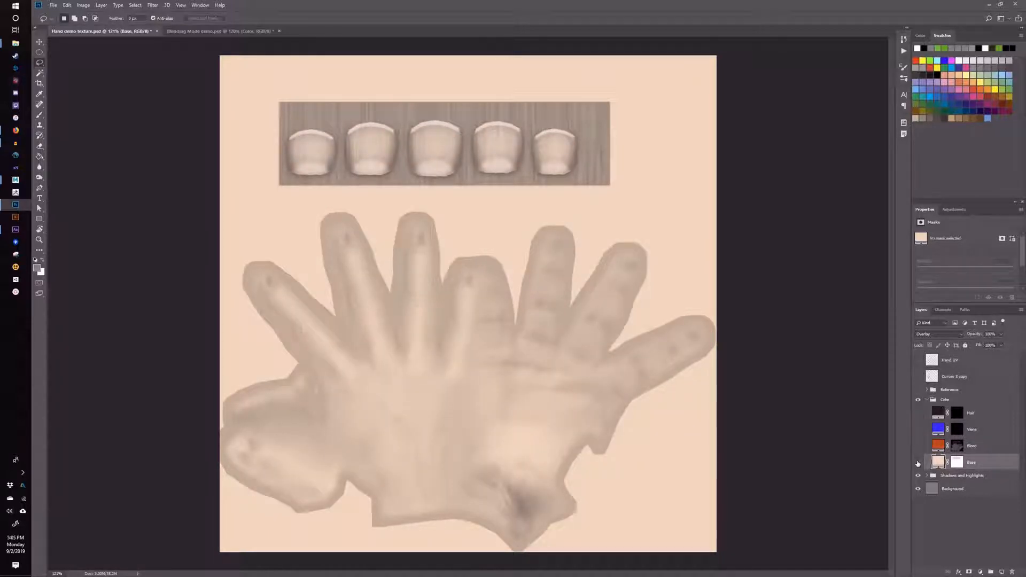
Add a Solid Color fill layer above Base in a pale peach skin tone.
{"action": "left_click", "coordinate": [981, 572]}
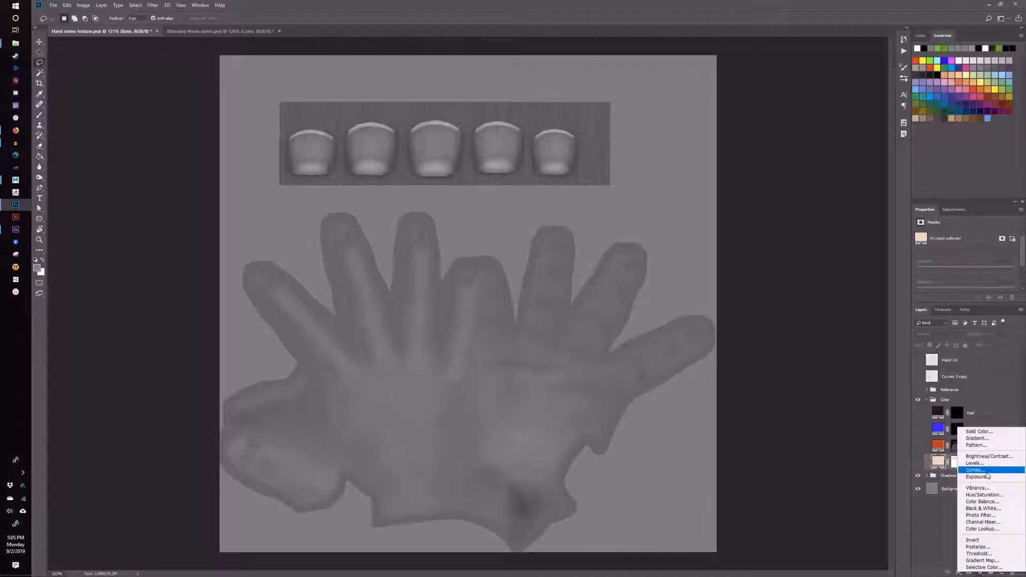
{"action": "left_click", "coordinate": [991, 434]}
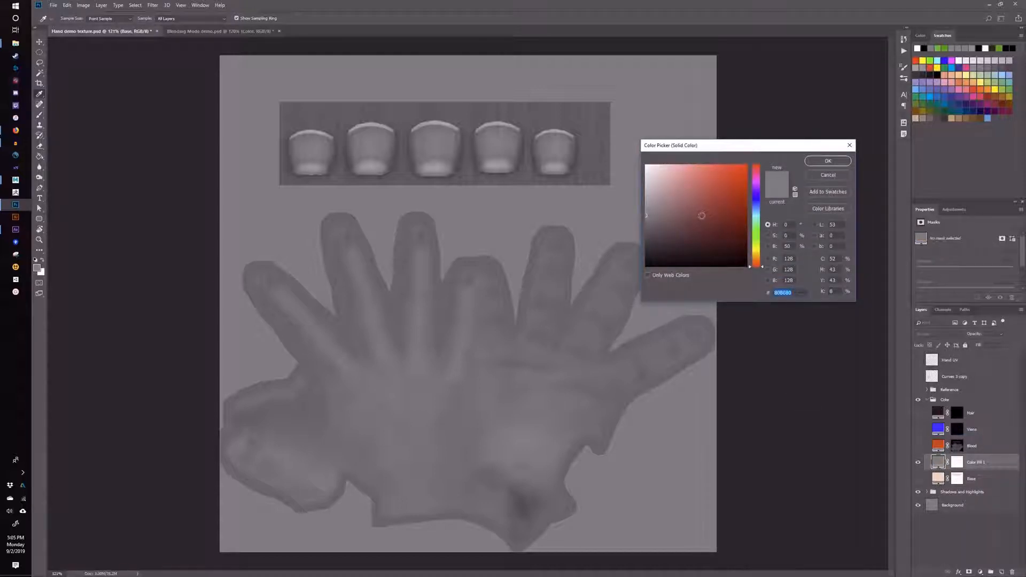
{"action": "left_click", "coordinate": [756, 257]}
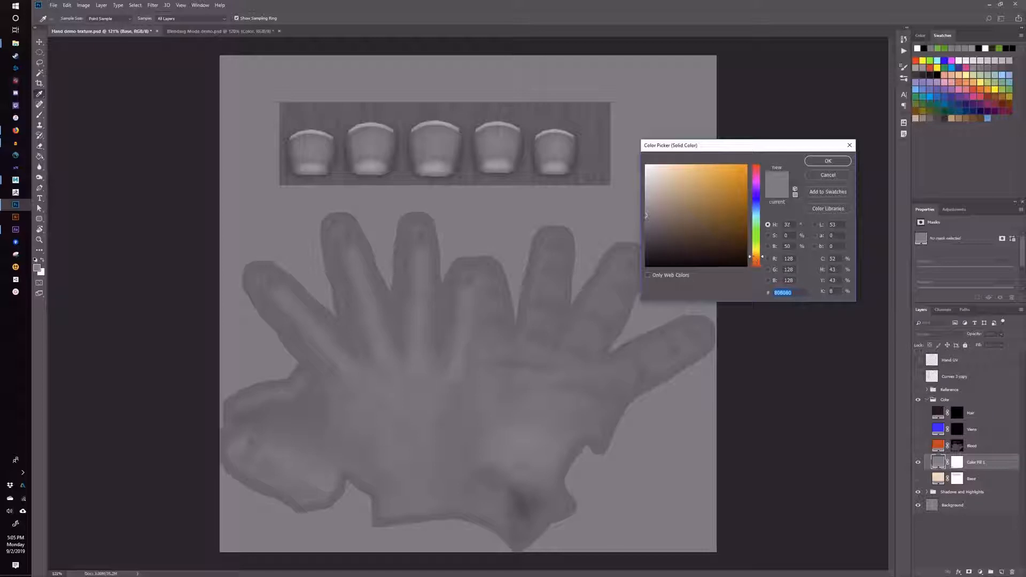
{"action": "type", "text": "eac68e"}
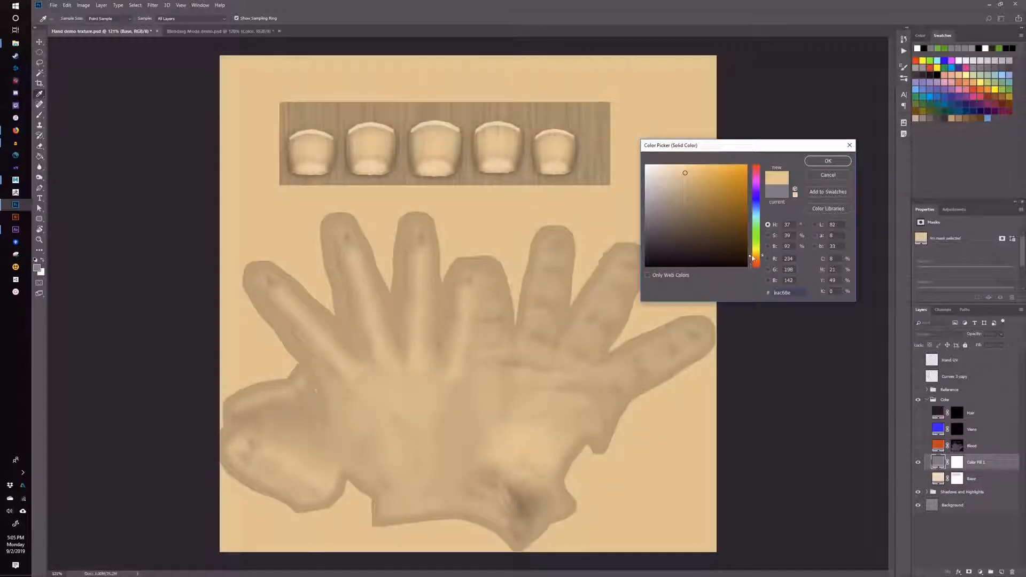
{"action": "left_click_drag", "start_coordinate": [752, 255], "coordinate": [754, 258]}
{"action": "left_click_drag", "start_coordinate": [685, 174], "coordinate": [674, 167]}
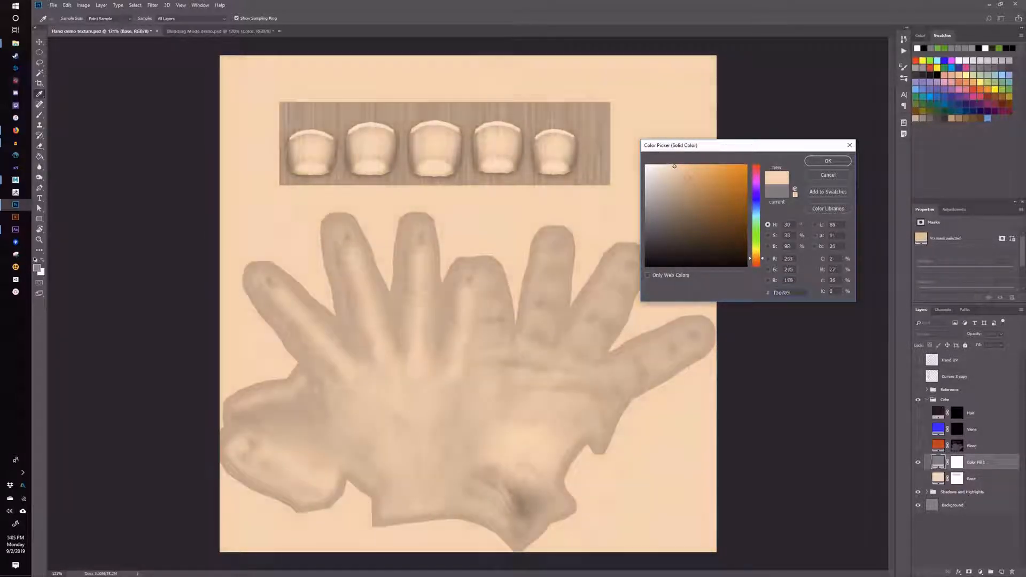
{"action": "left_click", "coordinate": [818, 161]}
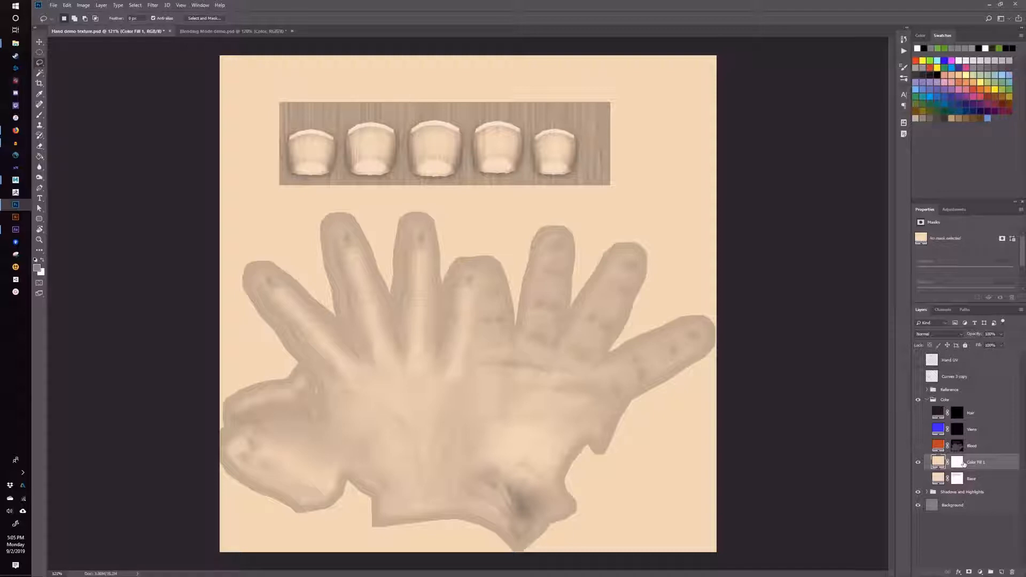
Flood the new peach fill layer's mask with black using the Paint Bucket, and refill it with white.
{"action": "left_click", "coordinate": [957, 463]}
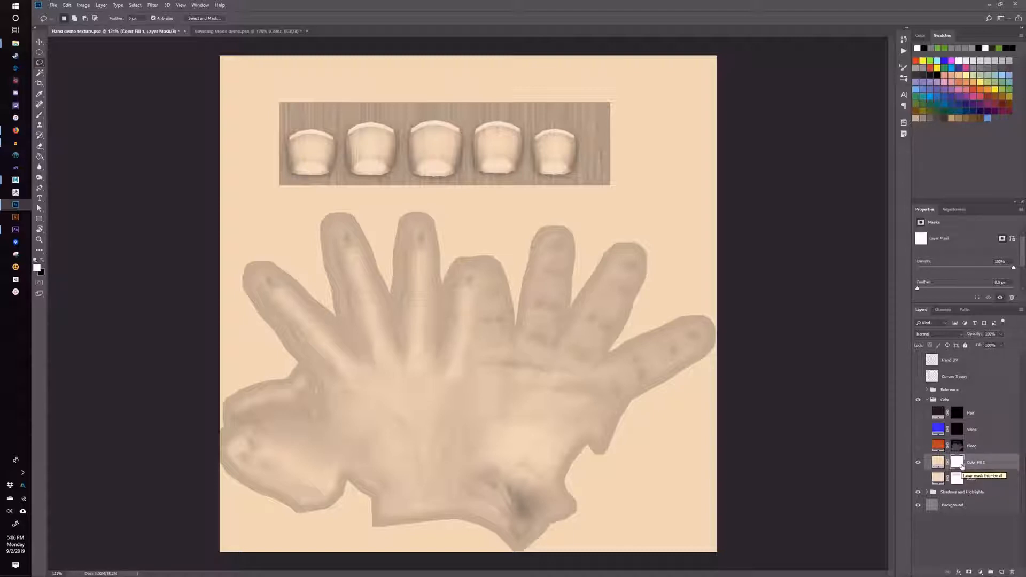
{"action": "key", "text": "g"}
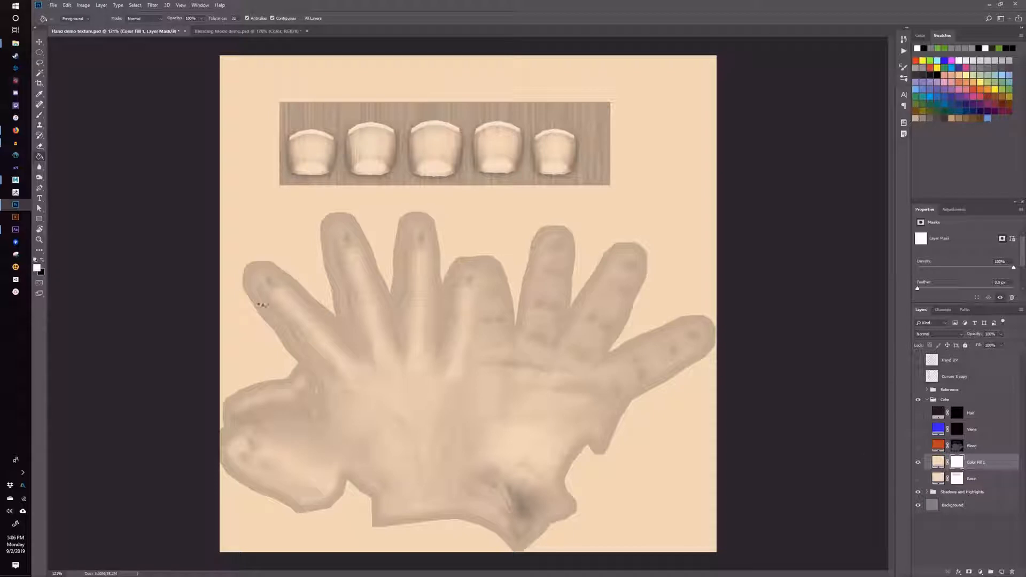
{"action": "left_click", "coordinate": [35, 260]}
{"action": "left_click", "coordinate": [476, 305]}
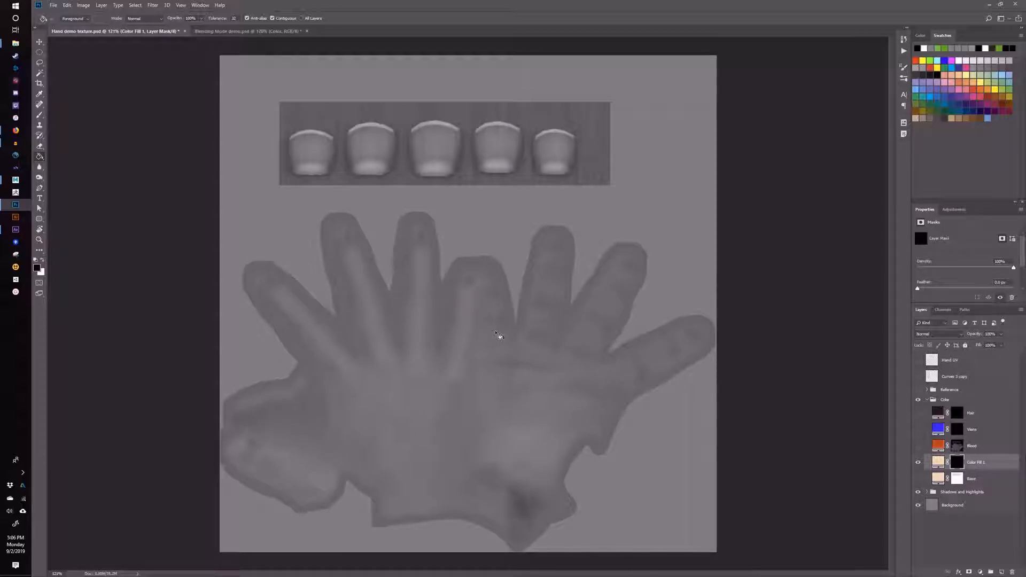
{"action": "key", "text": "x"}
{"action": "left_click", "coordinate": [499, 323]}
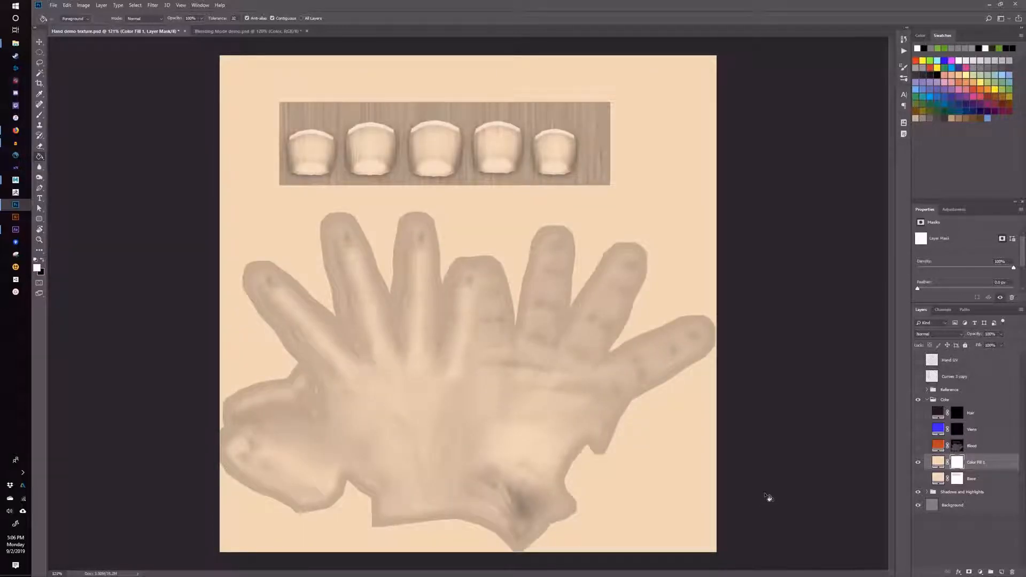
Invert the peach fill layer's mask back and forth between black and white, leaving it white.
{"action": "key", "text": "ctrl+i"}
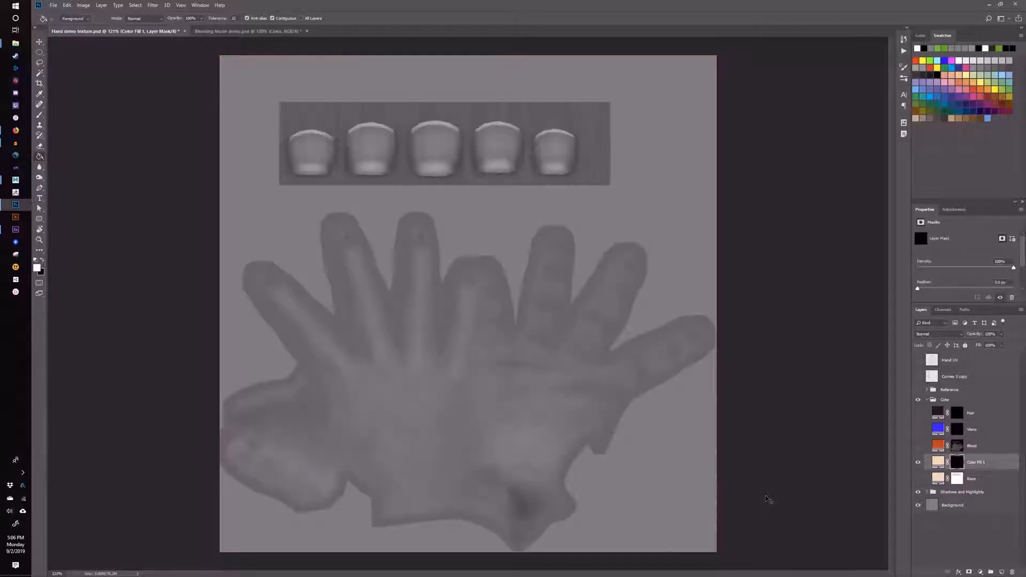
{"action": "key", "text": "ctrl+i"}
{"action": "key", "text": "ctrl+i"}
{"action": "key", "text": "ctrl+i"}
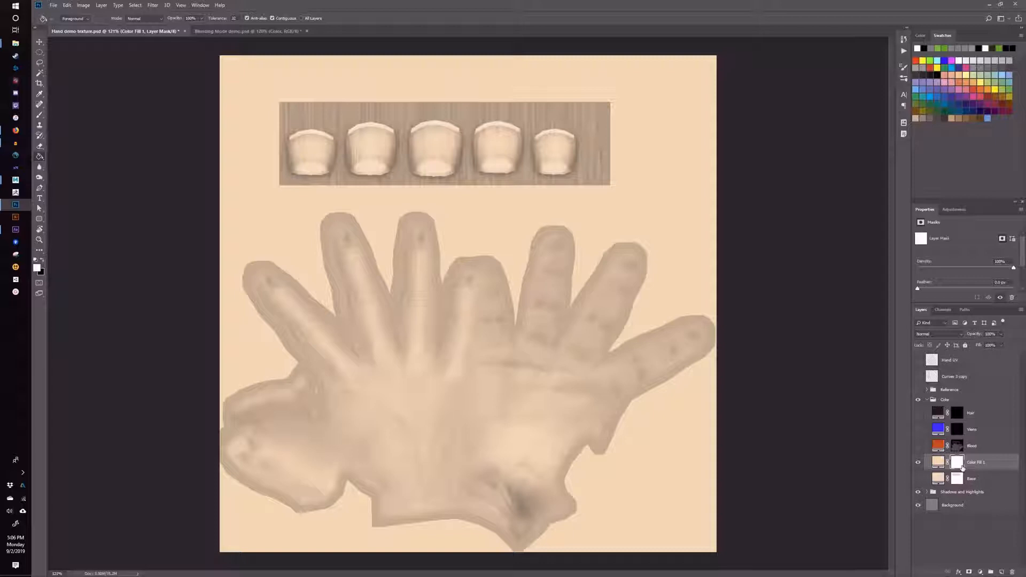
{"action": "key", "text": "ctrl+i"}
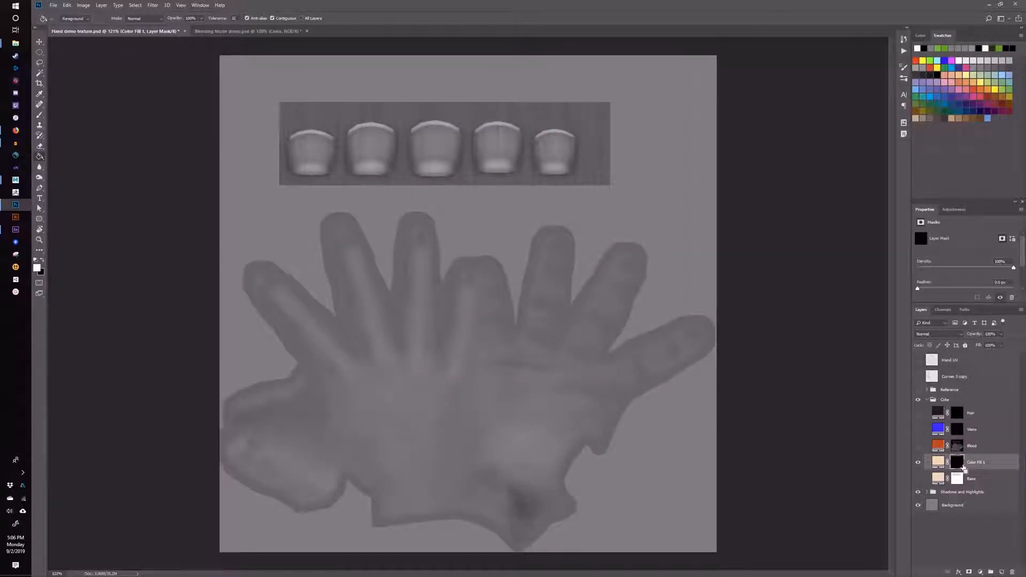
{"action": "key", "text": "ctrl+i"}
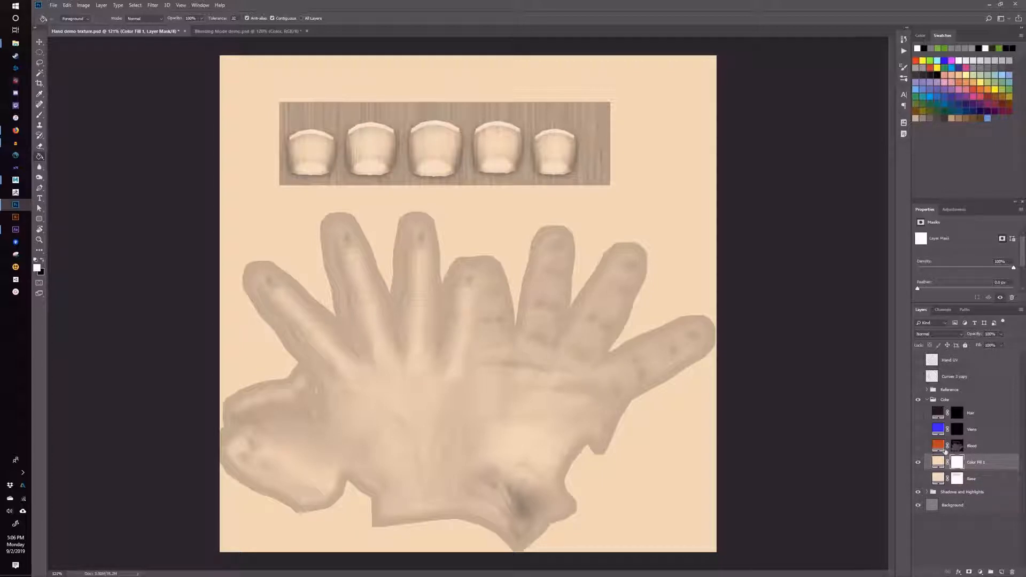
Rename the peach color fill layer to Base 2.
{"action": "double_click", "coordinate": [976, 463]}
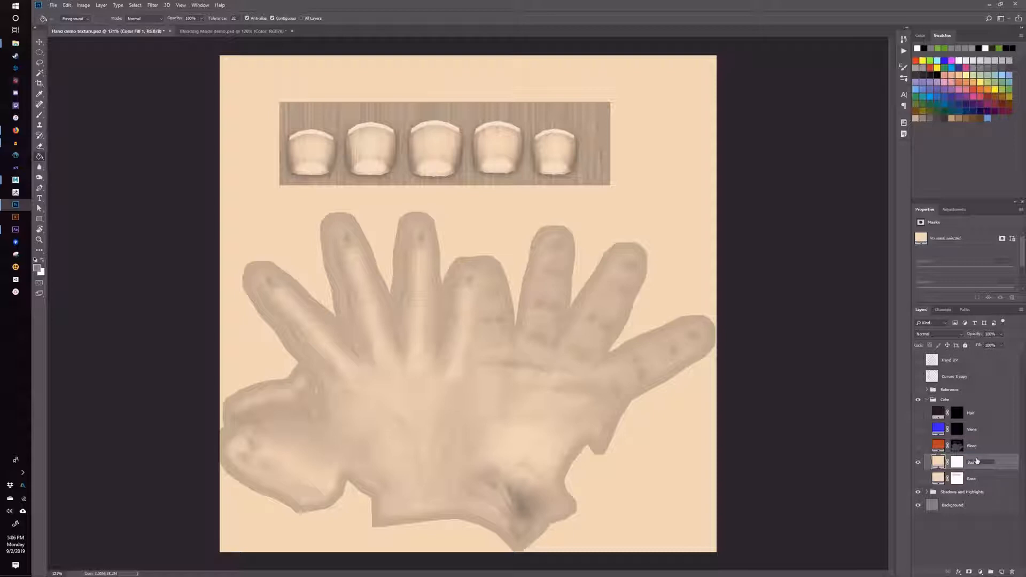
{"action": "type", "text": "Base 2"}
{"action": "key", "text": "Return"}
Add a second Solid Color fill layer above Base 2 in a deep saturated red.
{"action": "left_click", "coordinate": [981, 572]}
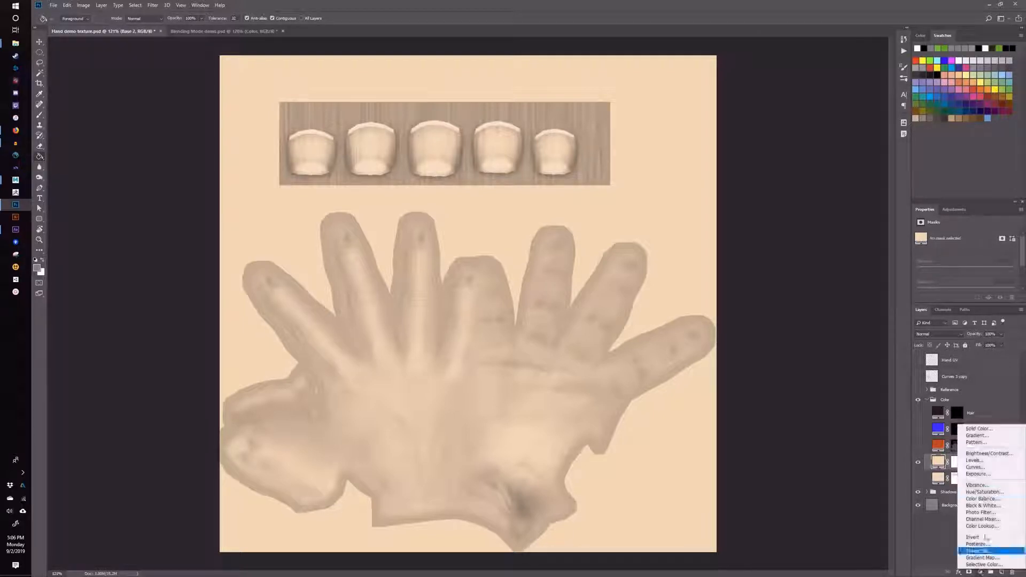
{"action": "left_click", "coordinate": [981, 430]}
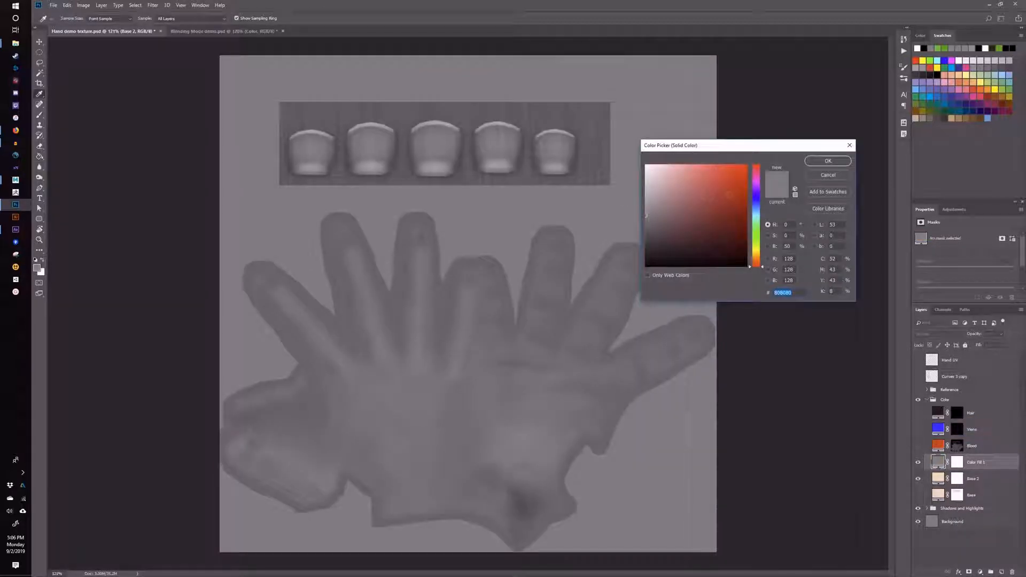
{"action": "mouse_move", "coordinate": [732, 194]}
{"action": "left_mouse_down"}
{"action": "mouse_move", "coordinate": [738, 174]}
{"action": "mouse_move", "coordinate": [736, 193]}
{"action": "left_mouse_up"}
{"action": "left_click", "coordinate": [826, 162]}
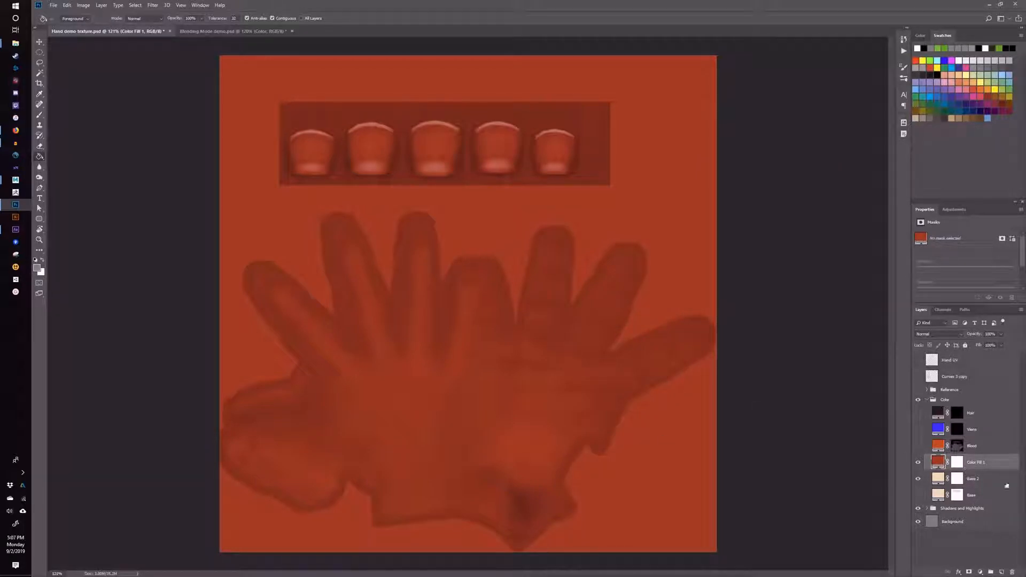
Invert the red fill layer's mask to black, and try a white brush stroke along one finger of the hand.
{"action": "left_click", "coordinate": [959, 466]}
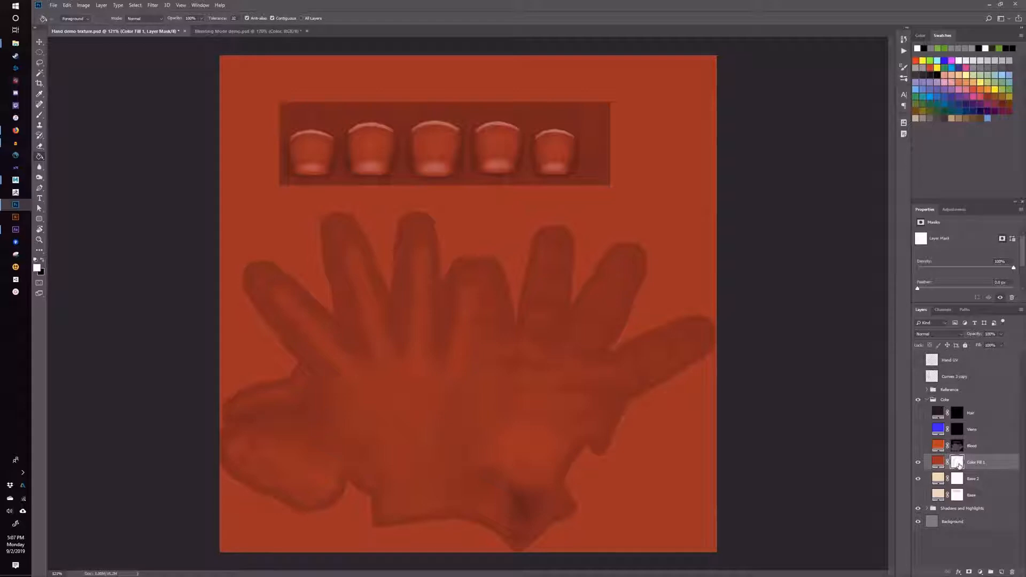
{"action": "key", "text": "ctrl+i"}
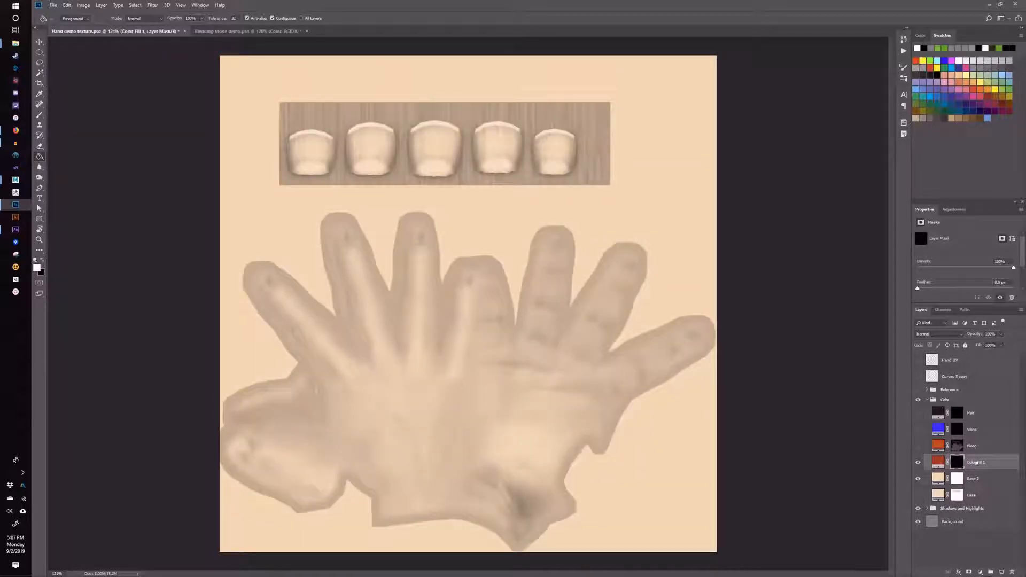
{"action": "key", "text": "b"}
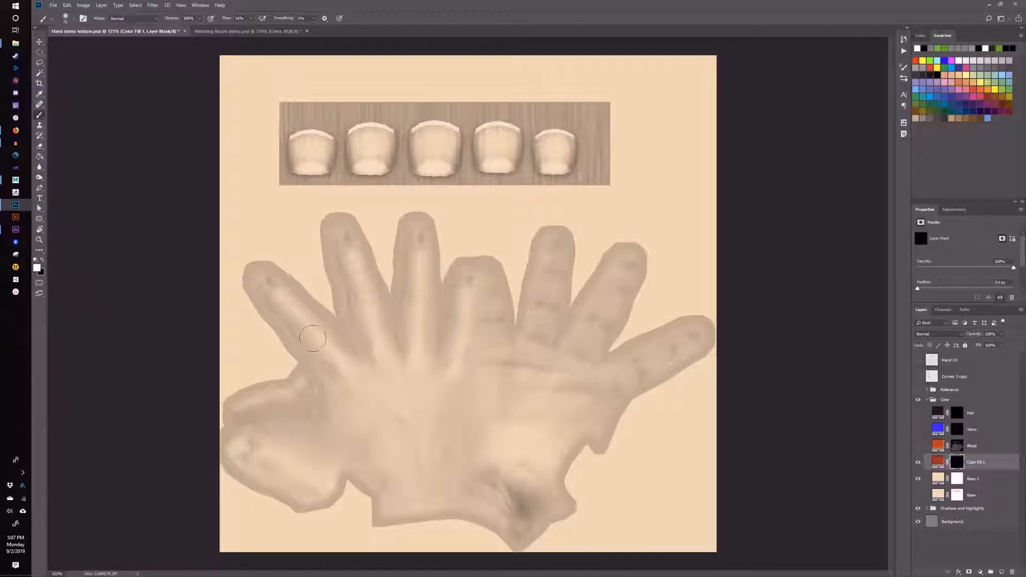
{"action": "left_click_drag", "start_coordinate": [382, 379], "coordinate": [344, 247]}
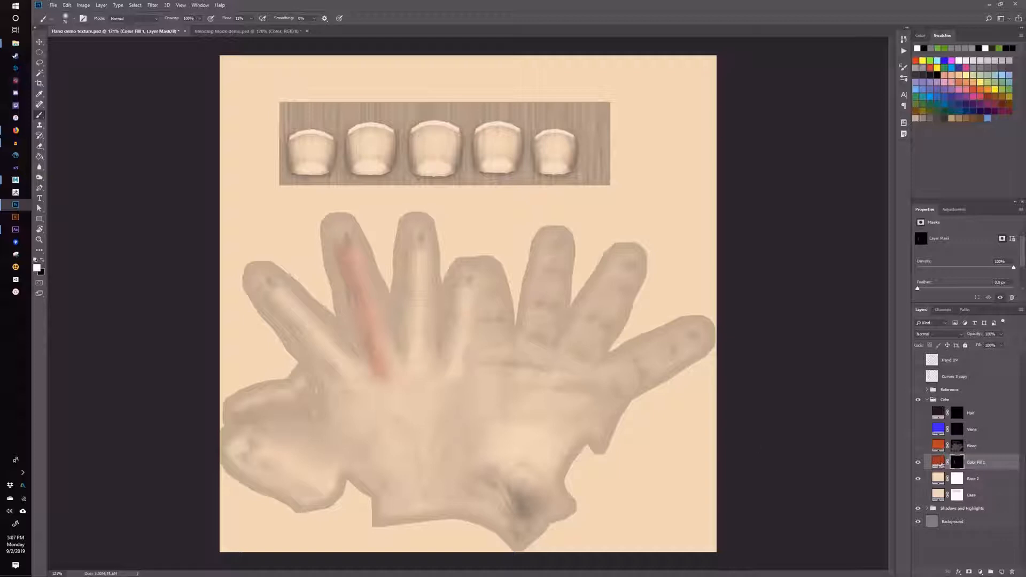
{"action": "key", "text": "ctrl+z"}
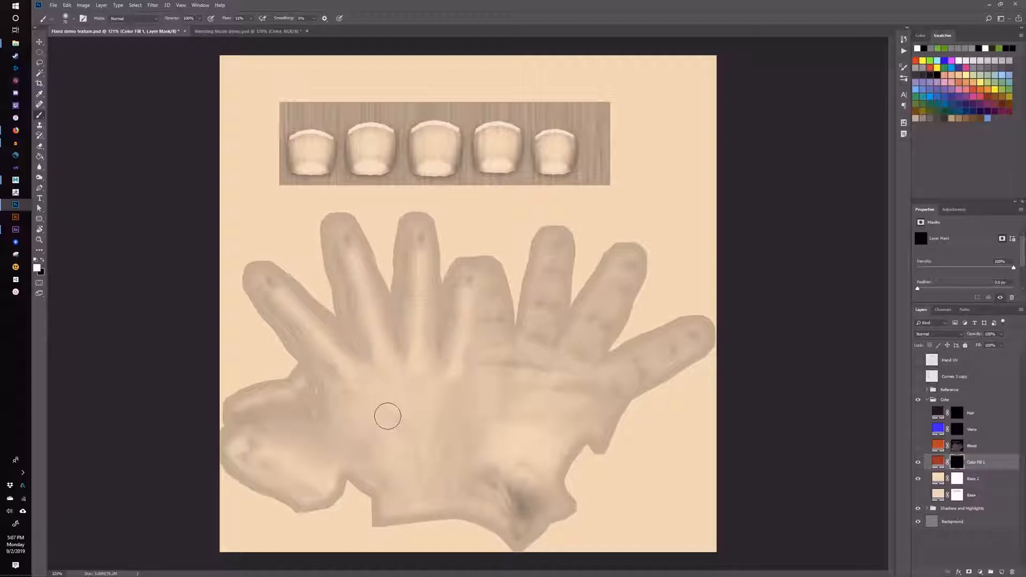
Lower the brush flow to 1% and paint faint red on the finger joints and knuckles in the red fill's mask.
{"action": "key", "text": "shift+0"}
{"action": "key", "text": "shift+1"}
{"action": "mouse_move", "coordinate": [341, 373]}
{"action": "left_mouse_down"}
{"action": "mouse_move", "coordinate": [332, 359]}
{"action": "mouse_move", "coordinate": [346, 373]}
{"action": "mouse_move", "coordinate": [338, 366]}
{"action": "mouse_move", "coordinate": [385, 353]}
{"action": "left_mouse_up"}
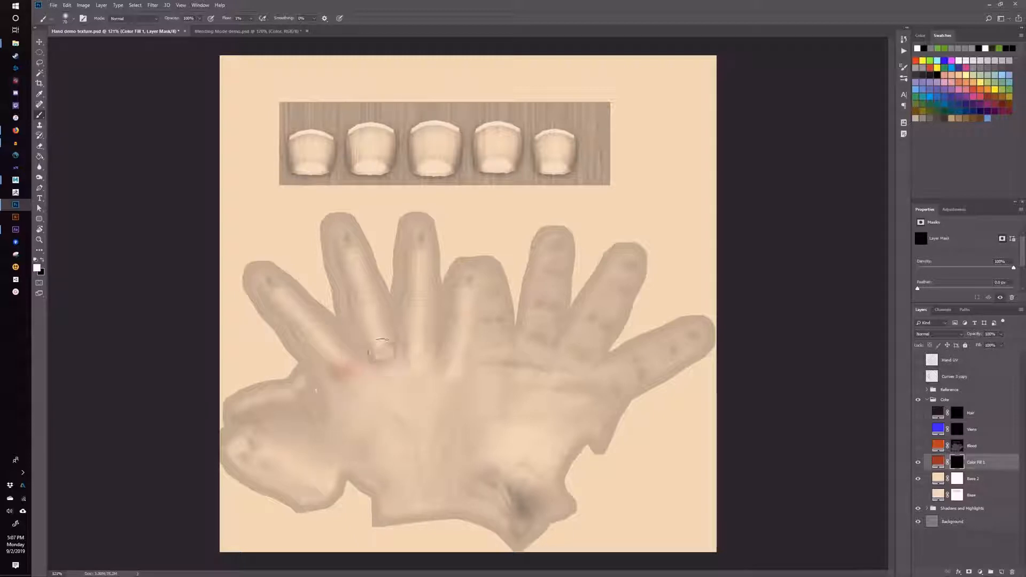
{"action": "mouse_move", "coordinate": [361, 302]}
{"action": "left_mouse_down"}
{"action": "mouse_move", "coordinate": [378, 344]}
{"action": "mouse_move", "coordinate": [368, 330]}
{"action": "mouse_move", "coordinate": [369, 347]}
{"action": "mouse_move", "coordinate": [409, 331]}
{"action": "mouse_move", "coordinate": [417, 355]}
{"action": "mouse_move", "coordinate": [406, 301]}
{"action": "mouse_move", "coordinate": [418, 302]}
{"action": "mouse_move", "coordinate": [408, 299]}
{"action": "mouse_move", "coordinate": [423, 329]}
{"action": "mouse_move", "coordinate": [412, 334]}
{"action": "mouse_move", "coordinate": [407, 367]}
{"action": "mouse_move", "coordinate": [417, 356]}
{"action": "mouse_move", "coordinate": [444, 373]}
{"action": "mouse_move", "coordinate": [458, 303]}
{"action": "mouse_move", "coordinate": [458, 373]}
{"action": "left_mouse_up"}
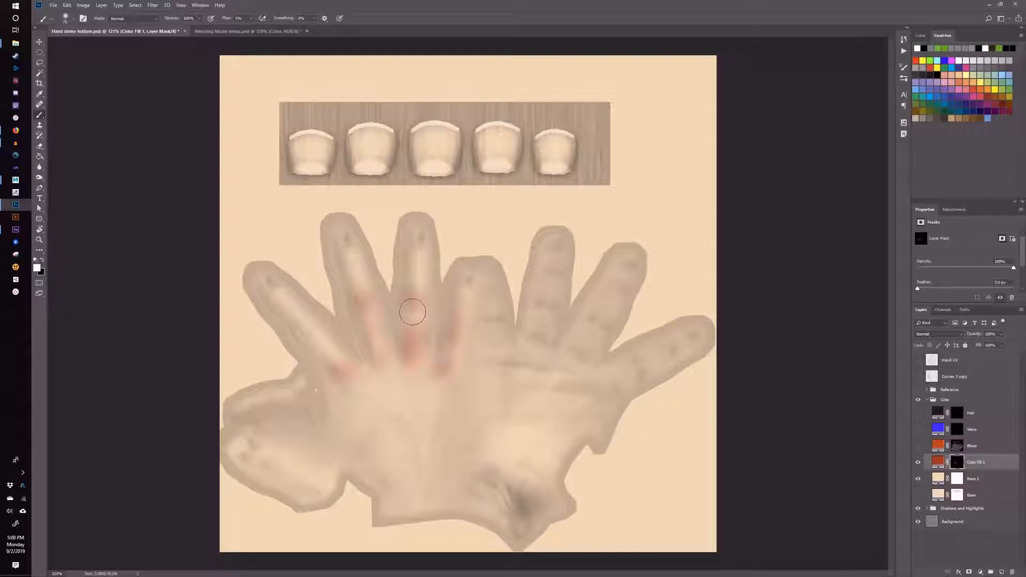
{"action": "left_click_drag", "start_coordinate": [413, 311], "coordinate": [414, 312]}
Save the hand texture, switch to Maya, and inspect the reddened knuckles on the hand model.
{"action": "key", "text": "ctrl+s"}
{"action": "left_click", "coordinate": [15, 181]}
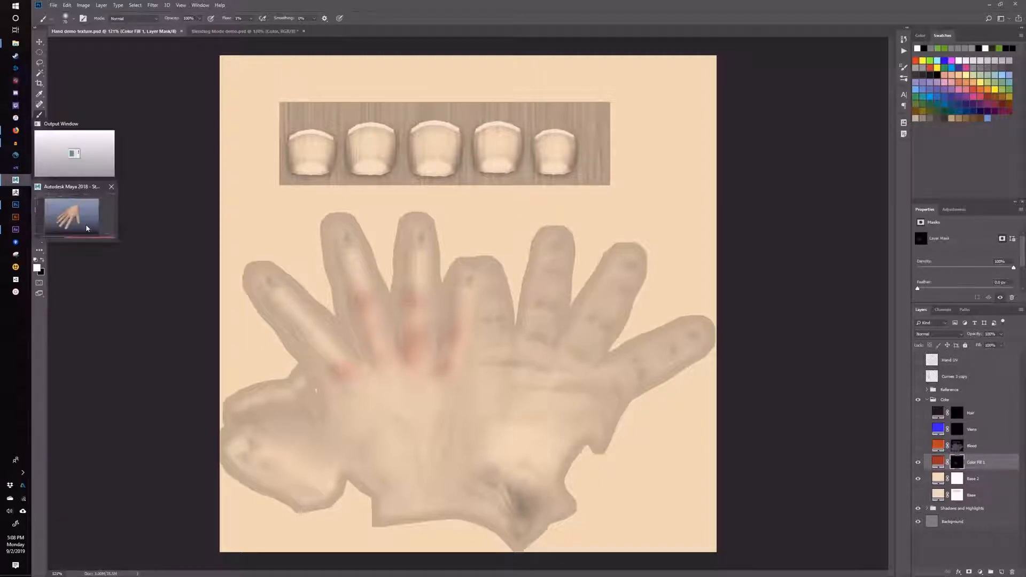
{"action": "left_click", "coordinate": [86, 223]}
{"action": "left_click_drag", "start_coordinate": [524, 407], "coordinate": [344, 324]}
Return to Photoshop and paint faint red on the palm side of the finger between the two hand halves.
{"action": "key", "text": "alt+Tab"}
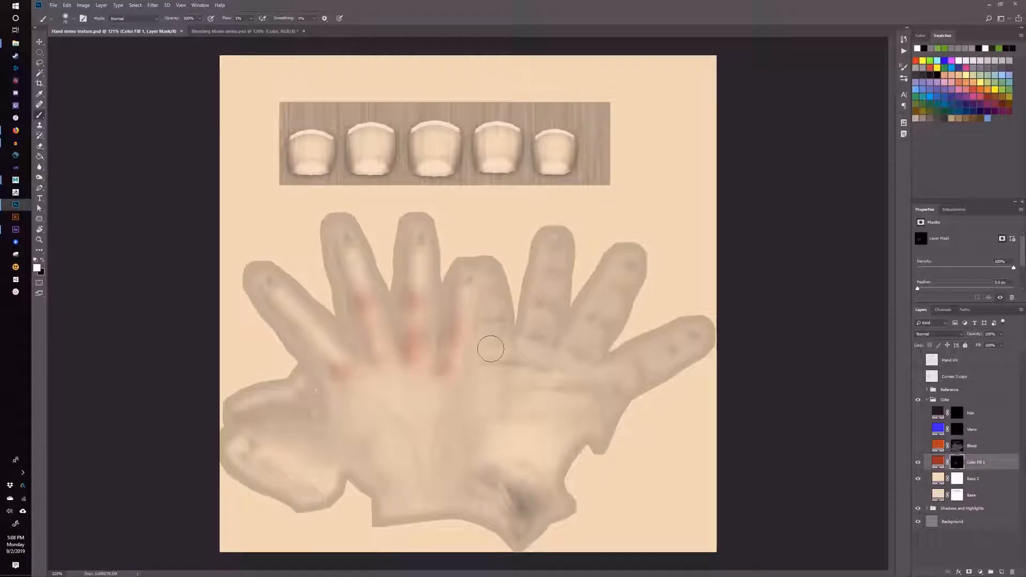
{"action": "mouse_move", "coordinate": [493, 339]}
{"action": "left_mouse_down"}
{"action": "mouse_move", "coordinate": [490, 296]}
{"action": "mouse_move", "coordinate": [497, 345]}
{"action": "mouse_move", "coordinate": [531, 339]}
{"action": "left_mouse_up"}
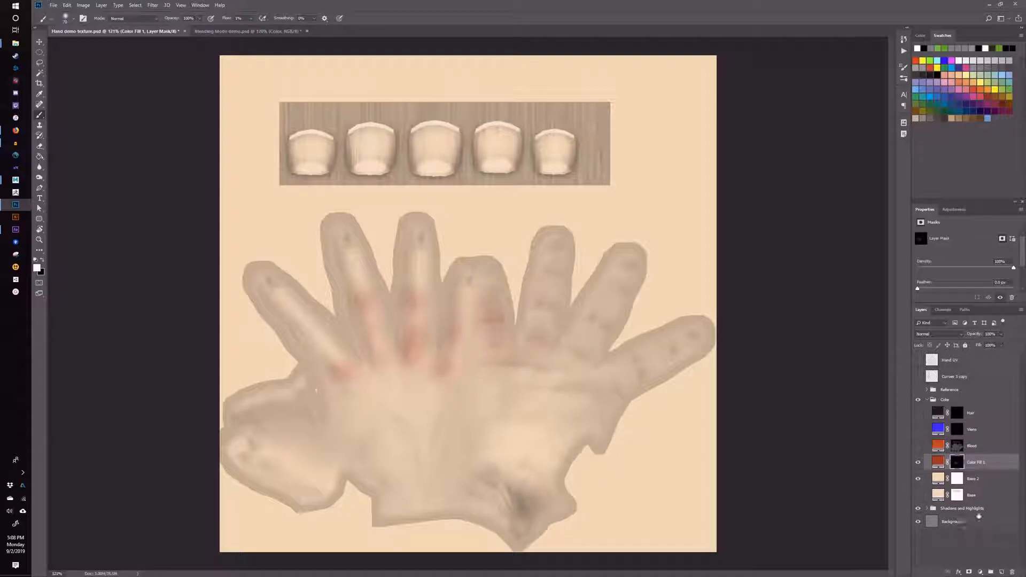
Show the original Blood and Base layers again, and delete the red fill and Base 2 layers.
{"action": "left_click_drag", "start_coordinate": [918, 478], "coordinate": [917, 480]}
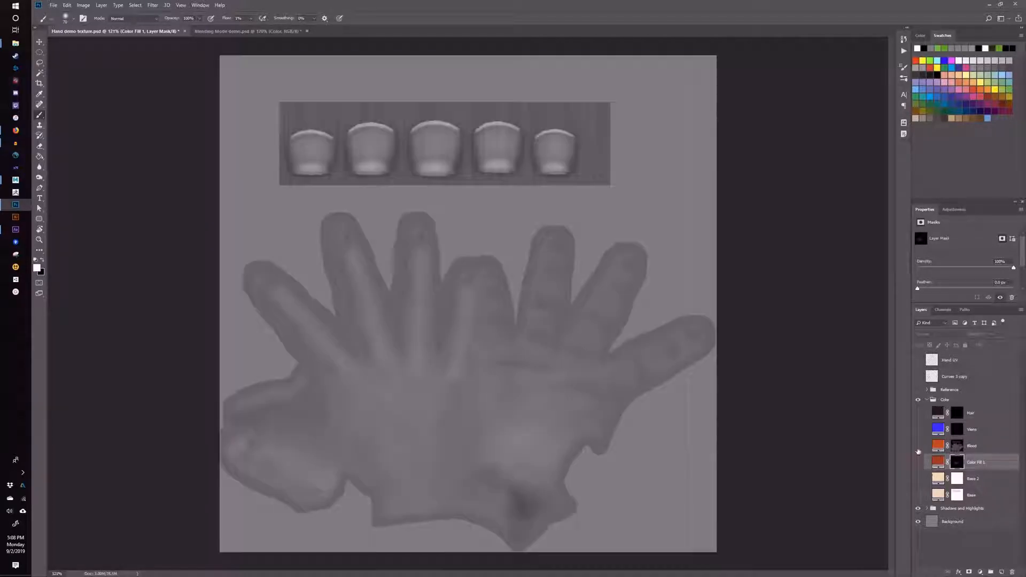
{"action": "left_click", "coordinate": [918, 446]}
{"action": "left_click", "coordinate": [918, 478]}
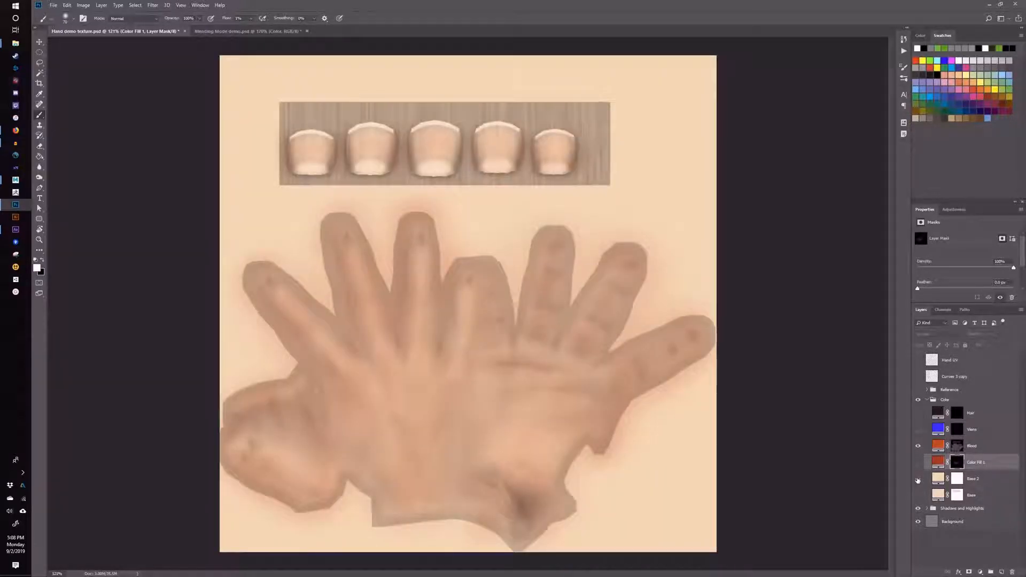
{"action": "left_click", "coordinate": [918, 478]}
{"action": "left_click", "coordinate": [918, 494]}
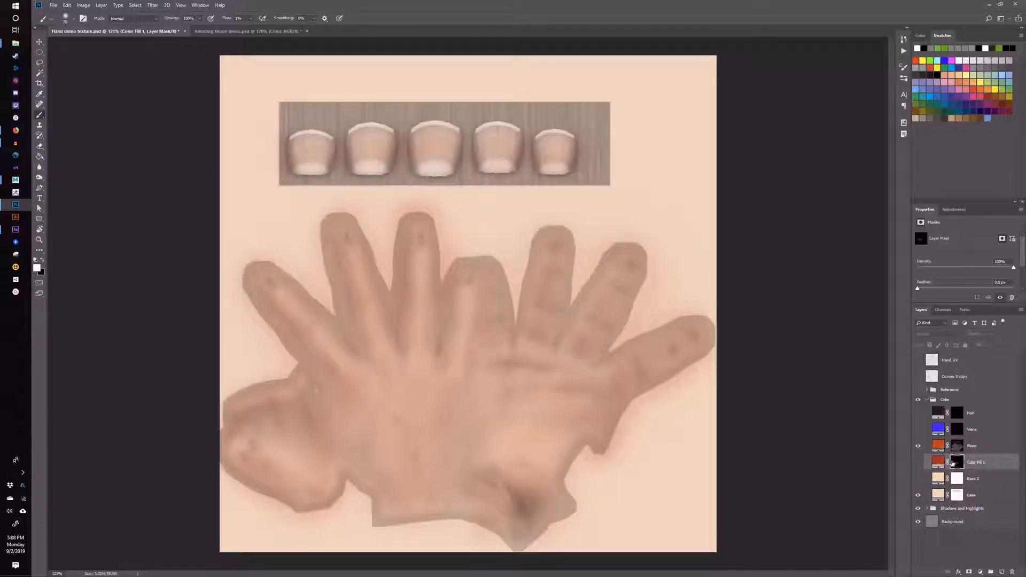
{"action": "left_click", "coordinate": [995, 484], "text": "shift"}
{"action": "left_click_drag", "start_coordinate": [994, 480], "coordinate": [1013, 570]}
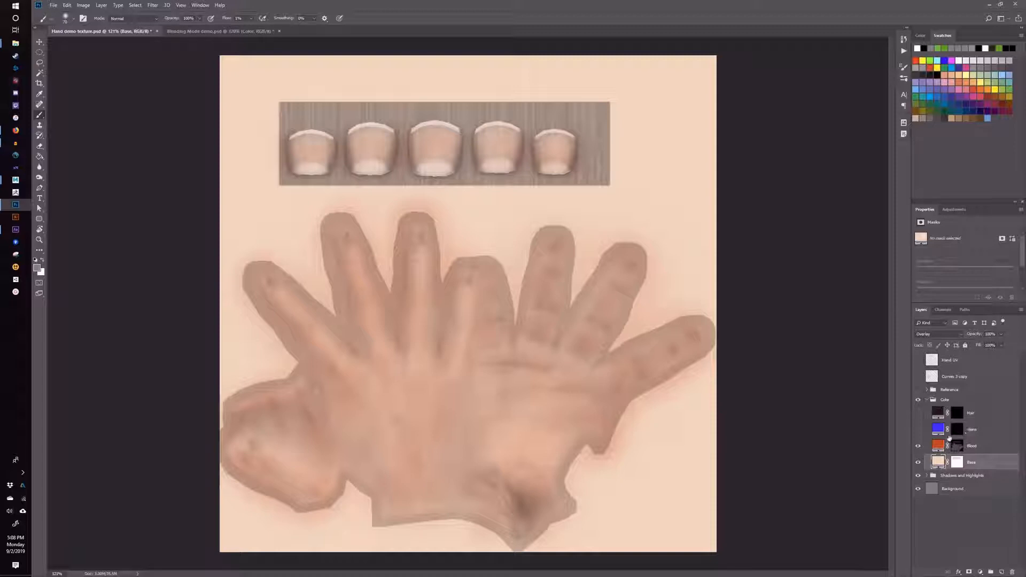
Add a saturated blue Solid Color fill layer above the Blood layer.
{"action": "left_click", "coordinate": [1001, 450]}
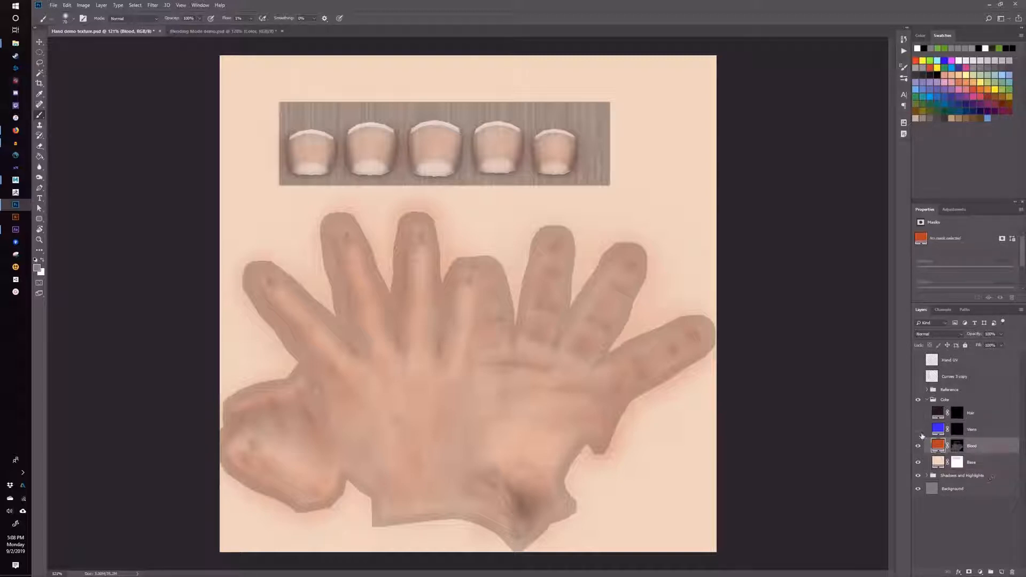
{"action": "left_click", "coordinate": [979, 572]}
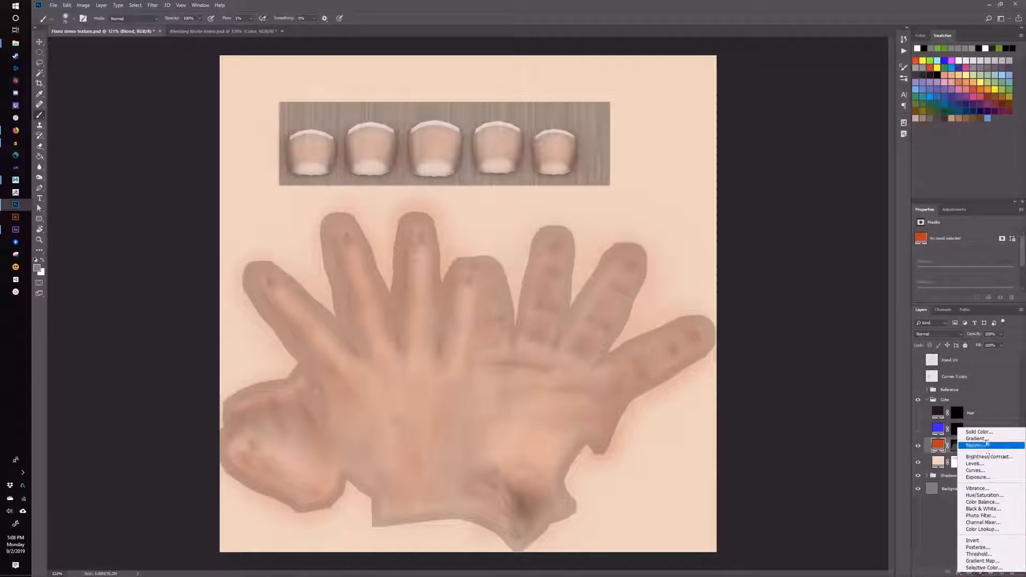
{"action": "left_click", "coordinate": [969, 431]}
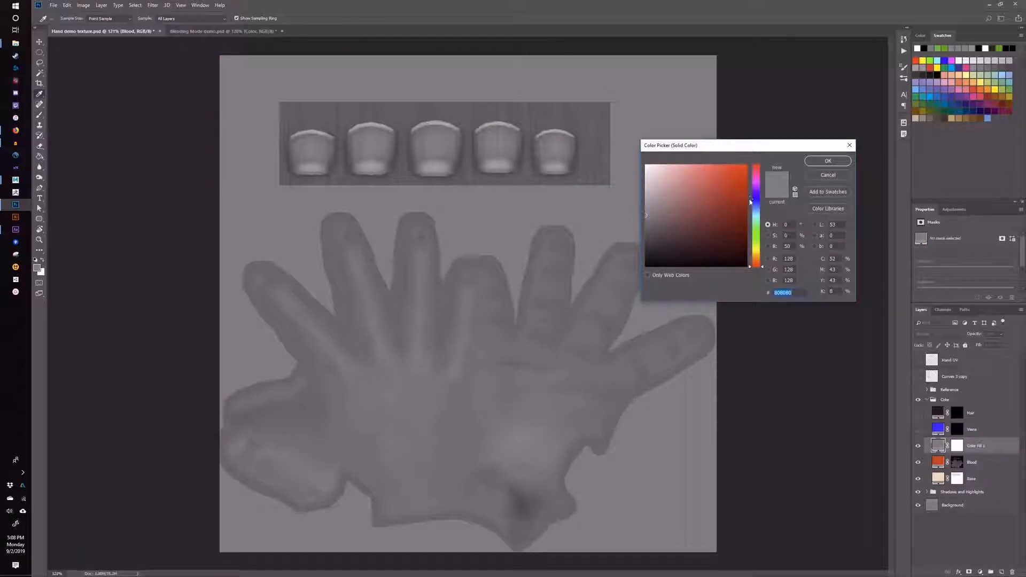
{"action": "left_click", "coordinate": [754, 202]}
{"action": "left_click", "coordinate": [741, 175]}
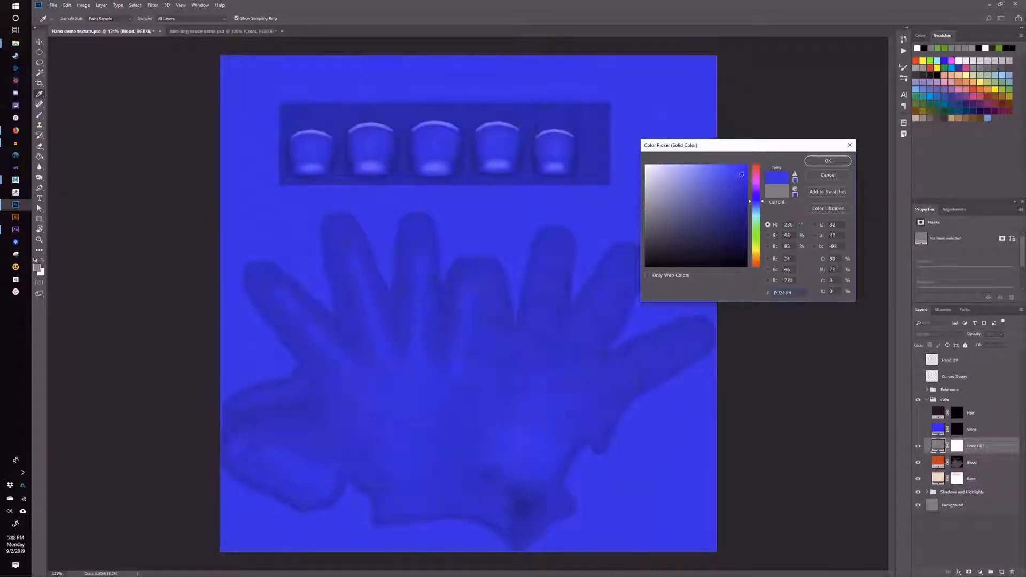
{"action": "left_click", "coordinate": [740, 192]}
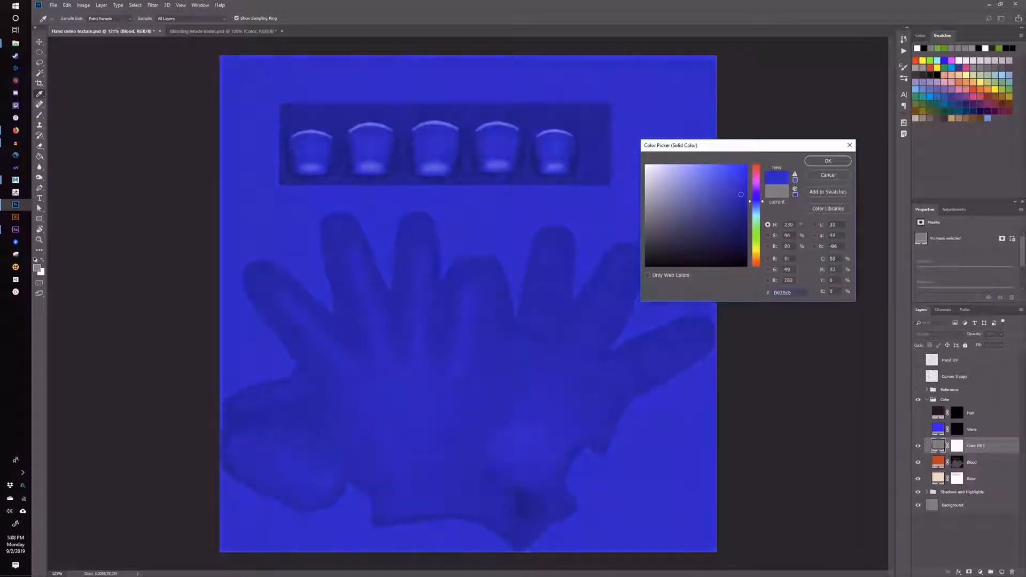
{"action": "left_click", "coordinate": [827, 161]}
Invert the blue fill layer's mask to black, and delete that layer.
{"action": "left_click", "coordinate": [957, 446]}
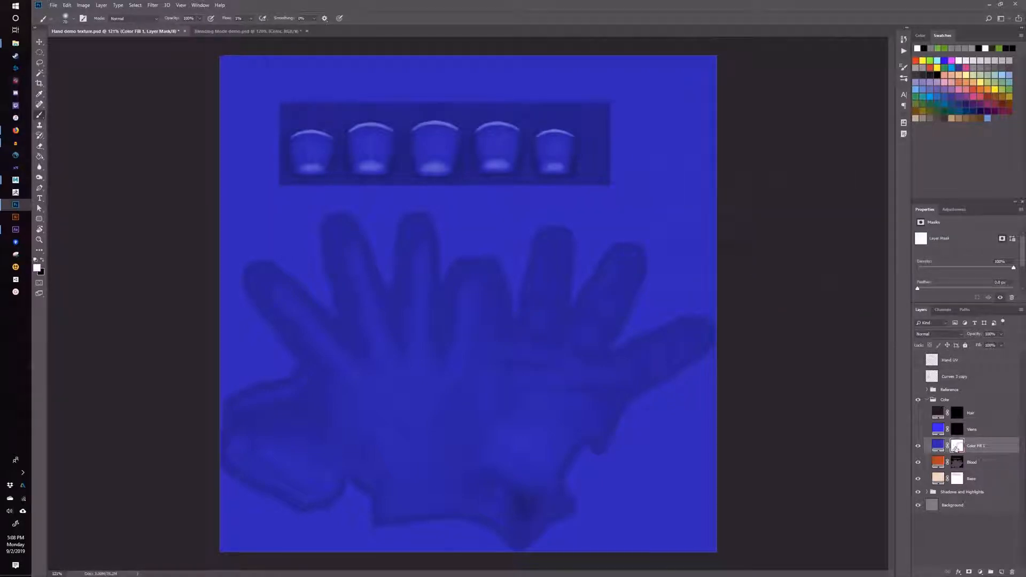
{"action": "key", "text": "ctrl+i"}
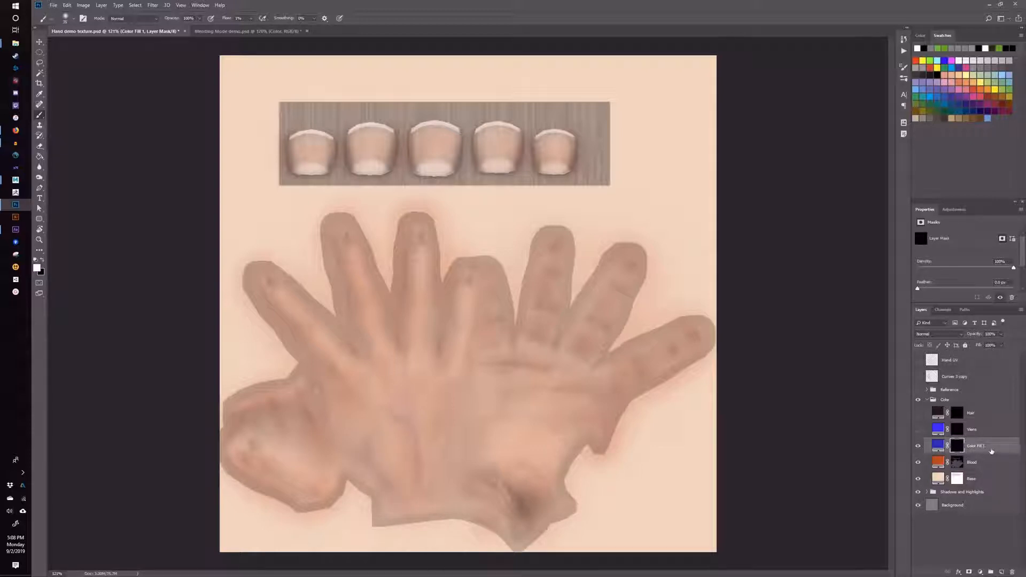
{"action": "left_click_drag", "start_coordinate": [991, 450], "coordinate": [1011, 571]}
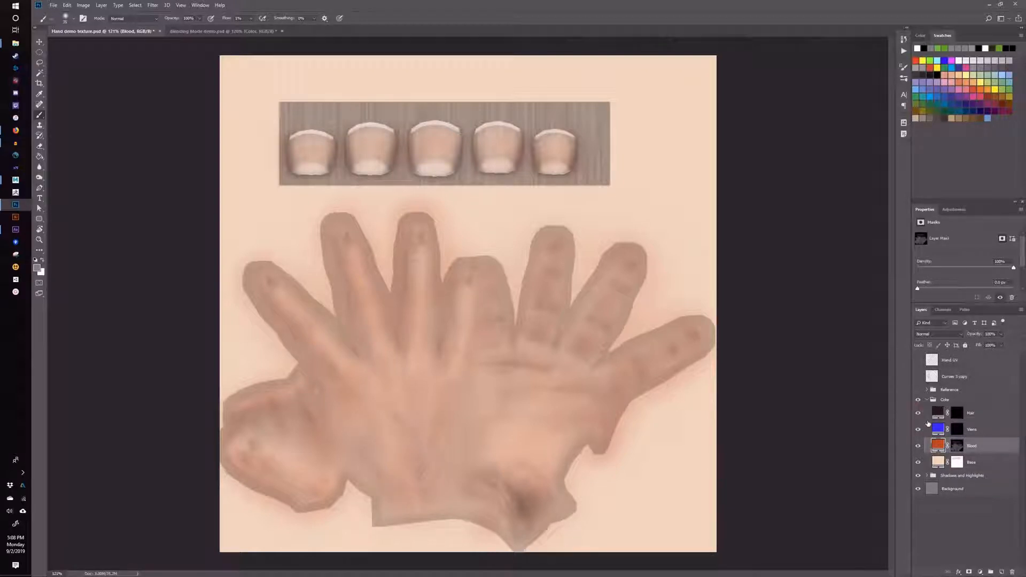
Duplicate the collapsed Color group and hide the original group.
{"action": "left_click", "coordinate": [927, 401]}
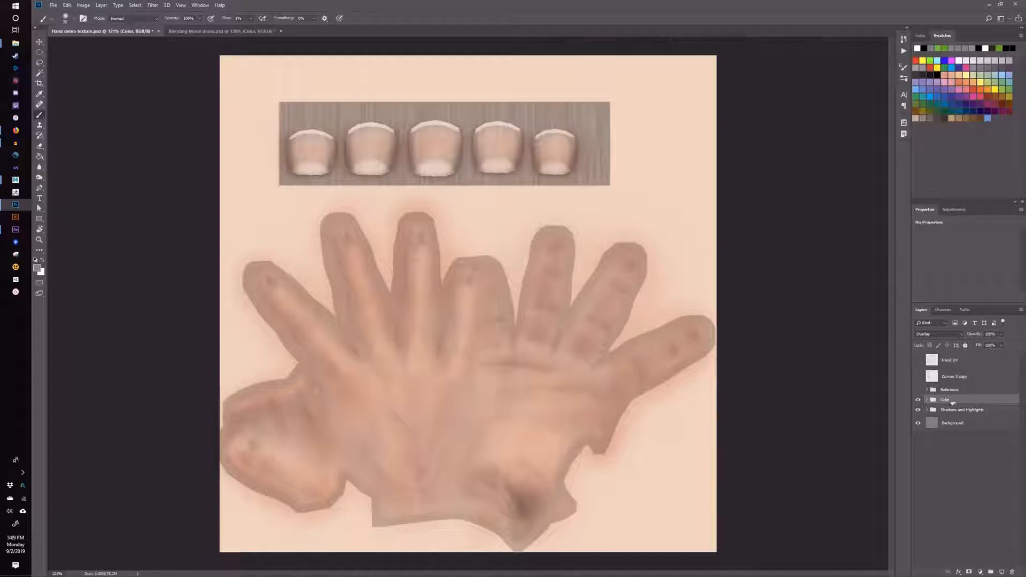
{"action": "left_click_drag", "start_coordinate": [964, 402], "coordinate": [1000, 572]}
{"action": "left_click", "coordinate": [918, 409]}
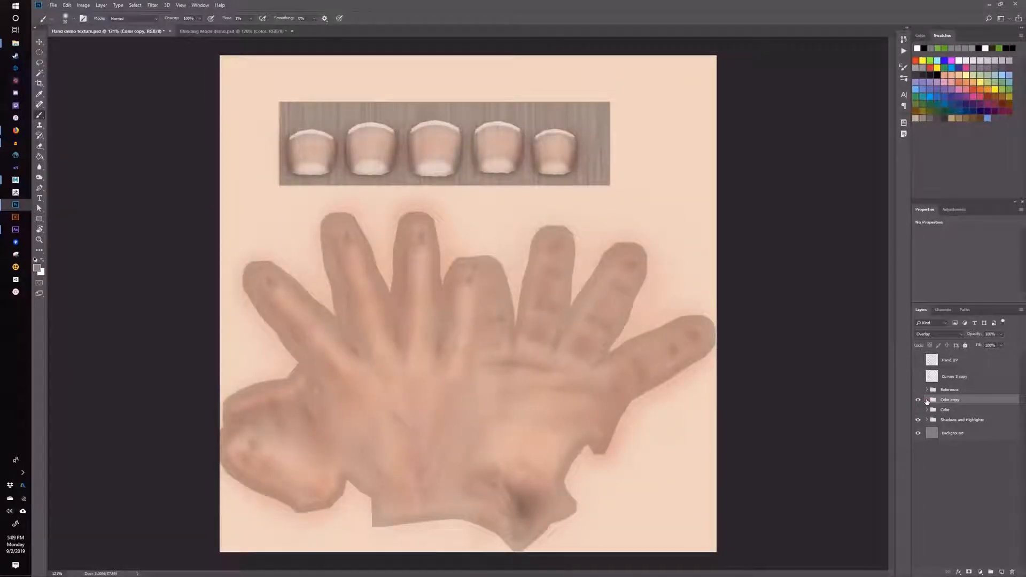
Change the Base fill in the Color copy group to medium brown 8d613d.
{"action": "left_click", "coordinate": [926, 400]}
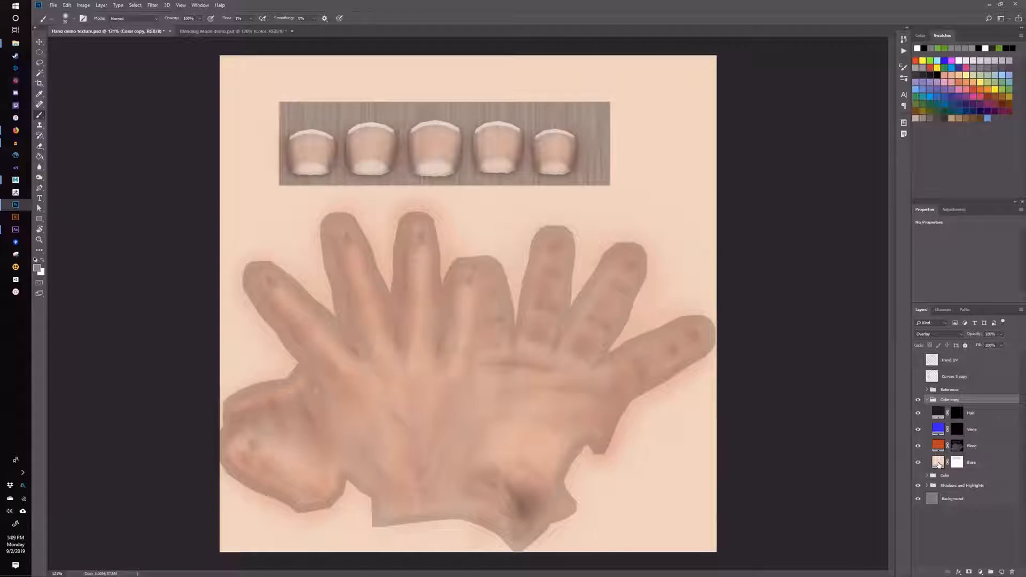
{"action": "double_click", "coordinate": [939, 465]}
{"action": "left_click", "coordinate": [699, 191]}
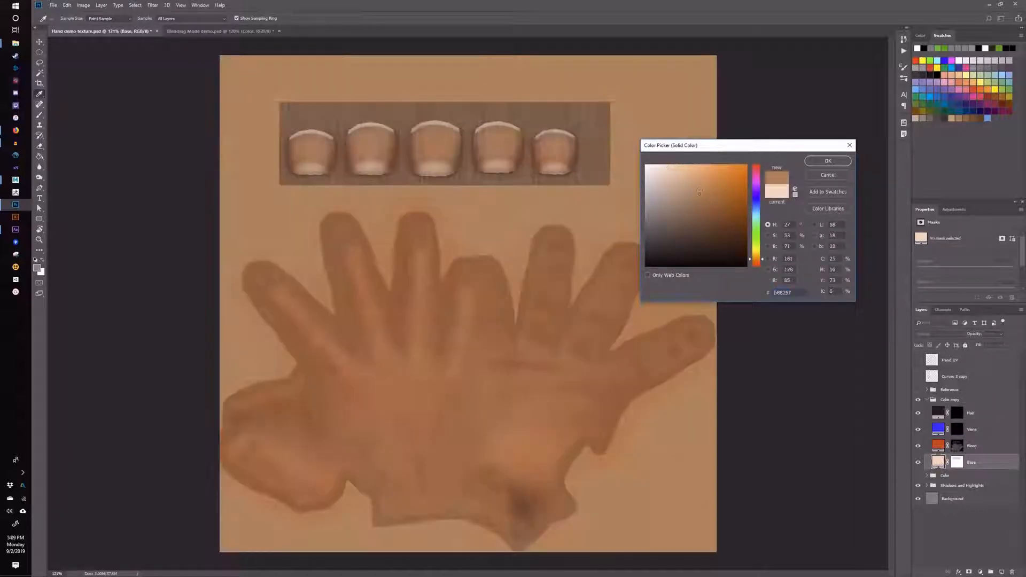
{"action": "left_click_drag", "start_coordinate": [699, 191], "coordinate": [703, 210]}
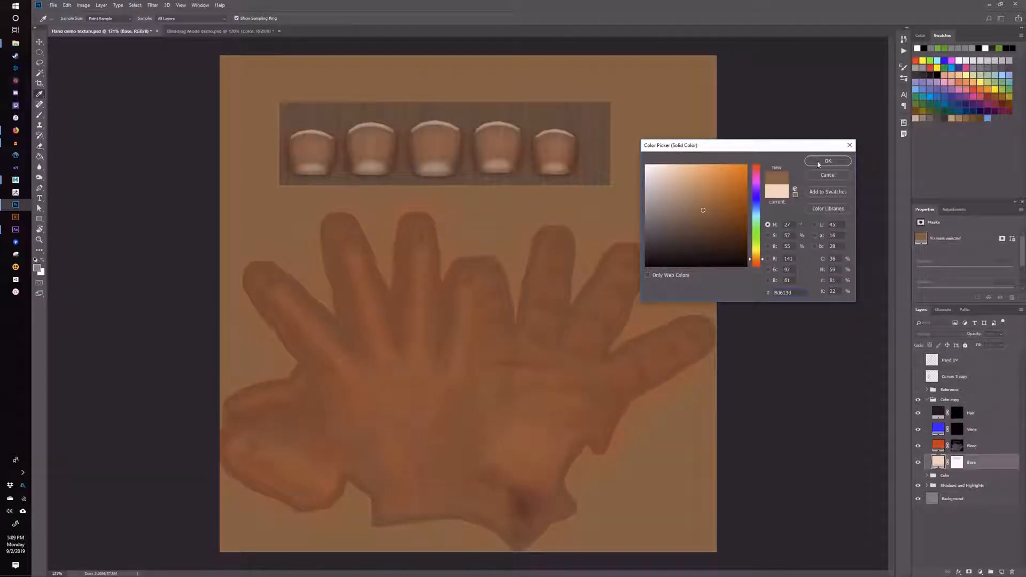
{"action": "left_click", "coordinate": [818, 162]}
Shift the Blood fill in the Color copy group from red to a slightly softer orange.
{"action": "double_click", "coordinate": [939, 446]}
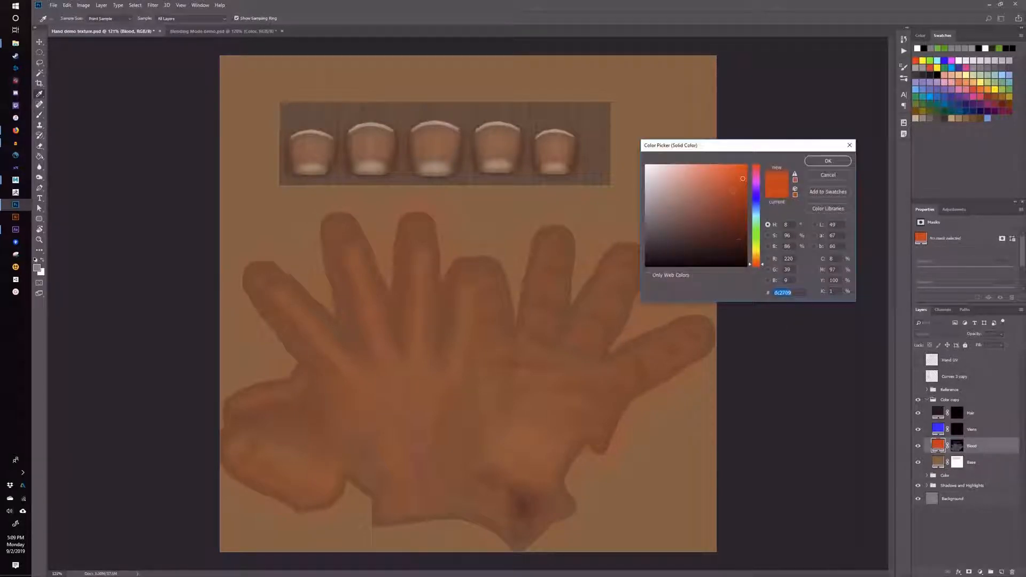
{"action": "left_click_drag", "start_coordinate": [754, 265], "coordinate": [754, 264]}
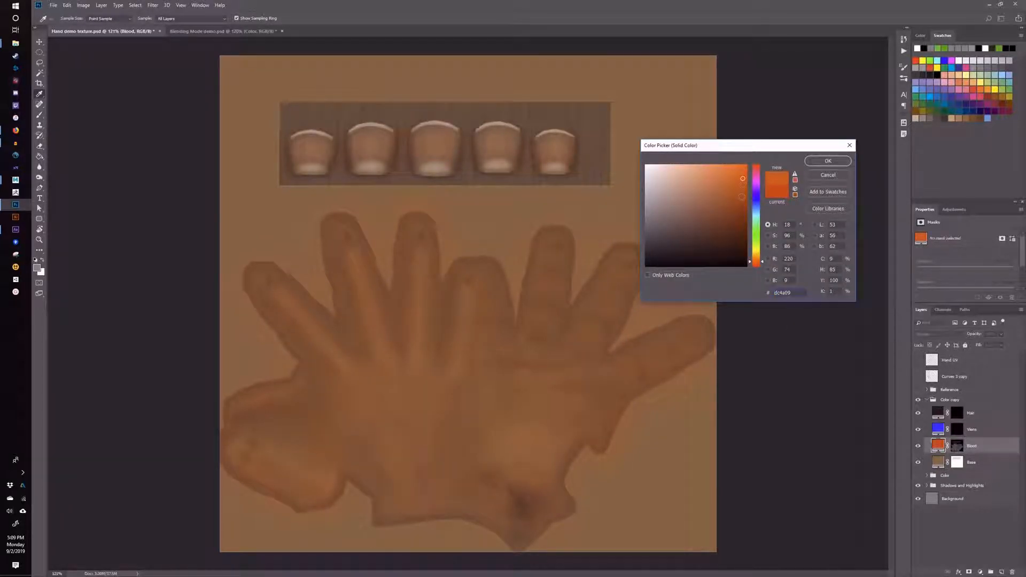
{"action": "mouse_move", "coordinate": [741, 186]}
{"action": "left_mouse_down"}
{"action": "mouse_move", "coordinate": [740, 195]}
{"action": "mouse_move", "coordinate": [732, 183]}
{"action": "left_mouse_up"}
{"action": "left_click", "coordinate": [817, 162]}
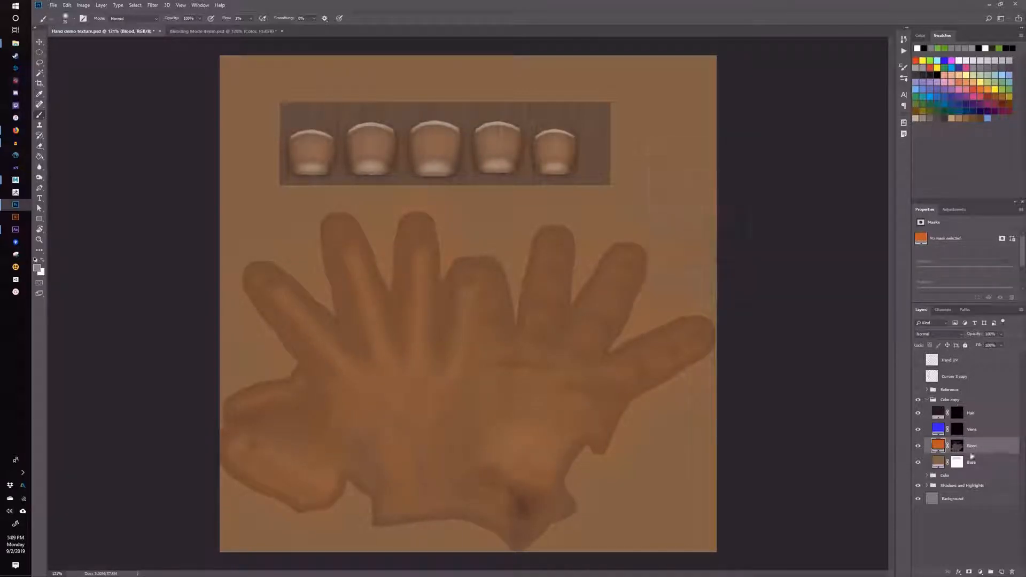
Darken the Base fill in the Color copy group to a deeper brown, RGB 113, 70, 35.
{"action": "double_click", "coordinate": [937, 462]}
{"action": "left_click_drag", "start_coordinate": [703, 210], "coordinate": [716, 222]}
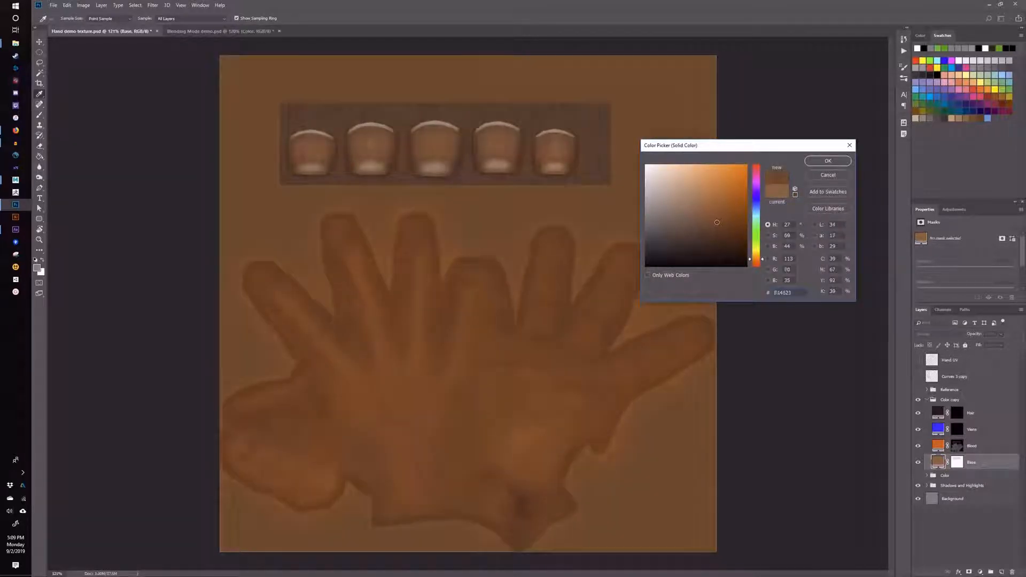
{"action": "left_click", "coordinate": [828, 161]}
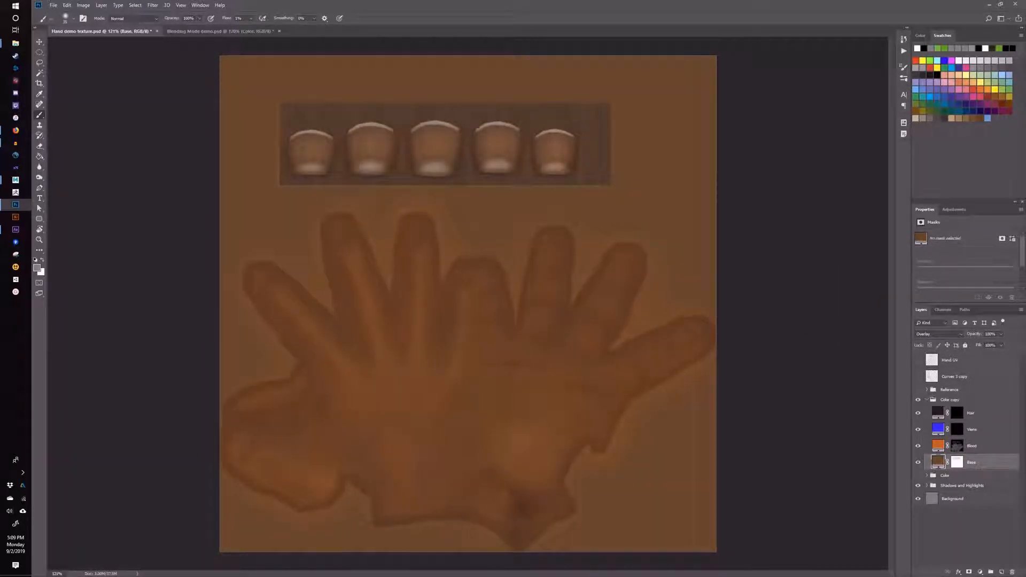
Save the texture, switch to Maya, and inspect the darker skin tone on the hand model.
{"action": "key", "text": "ctrl+s"}
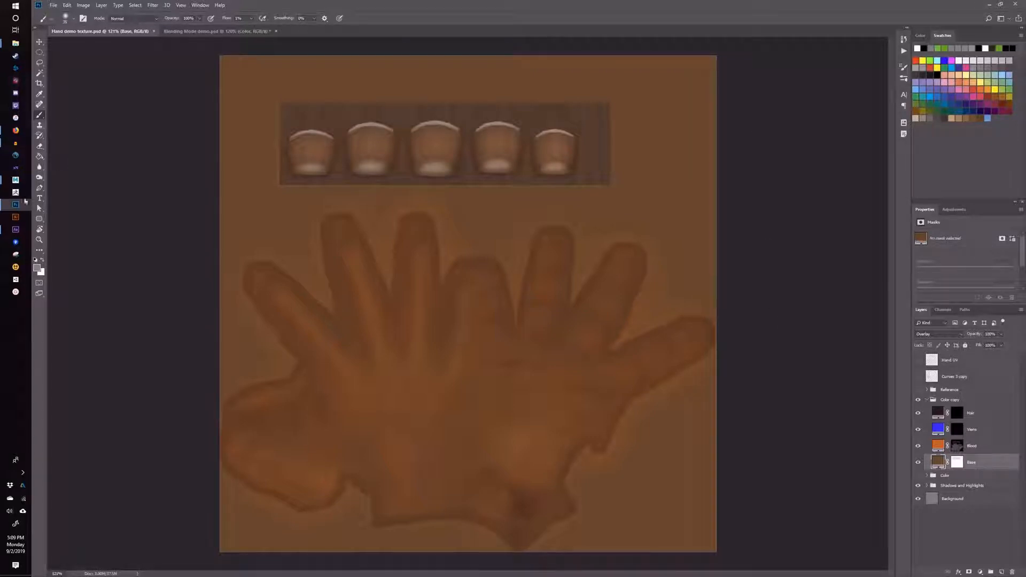
{"action": "mouse_move", "coordinate": [15, 180]}
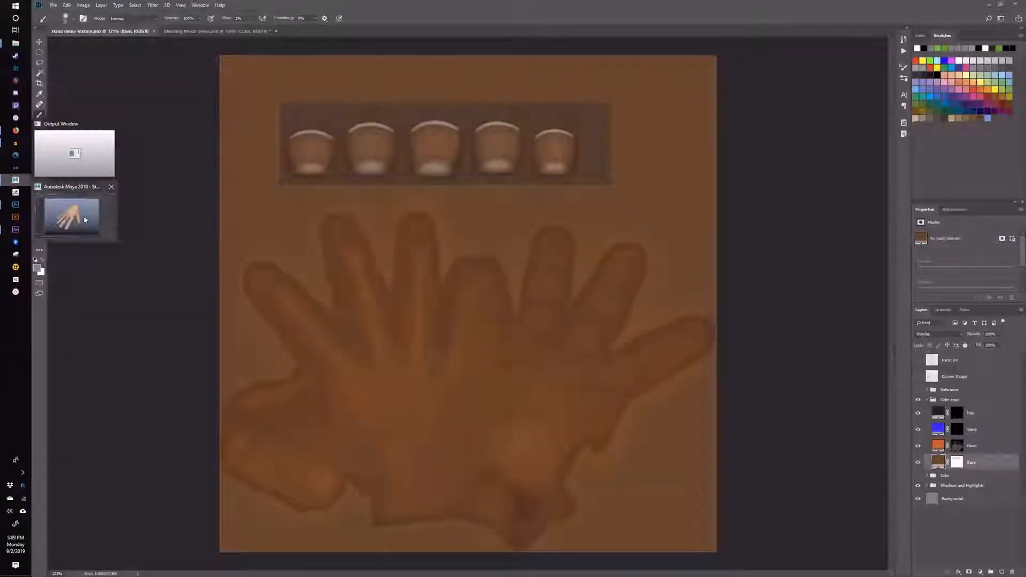
{"action": "left_click", "coordinate": [85, 220]}
{"action": "left_click", "coordinate": [521, 301]}
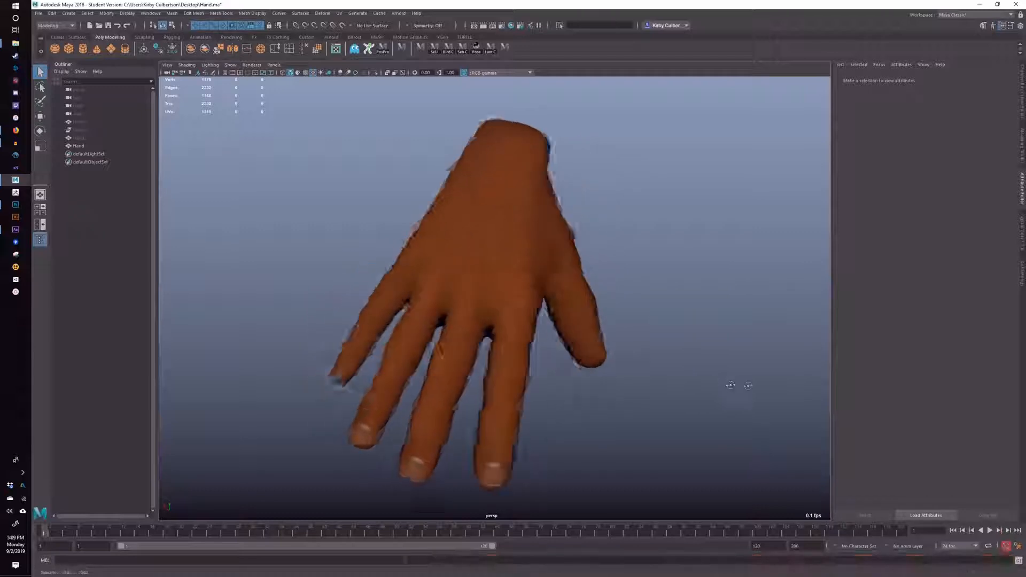
{"action": "left_click_drag", "start_coordinate": [730, 385], "coordinate": [577, 370]}
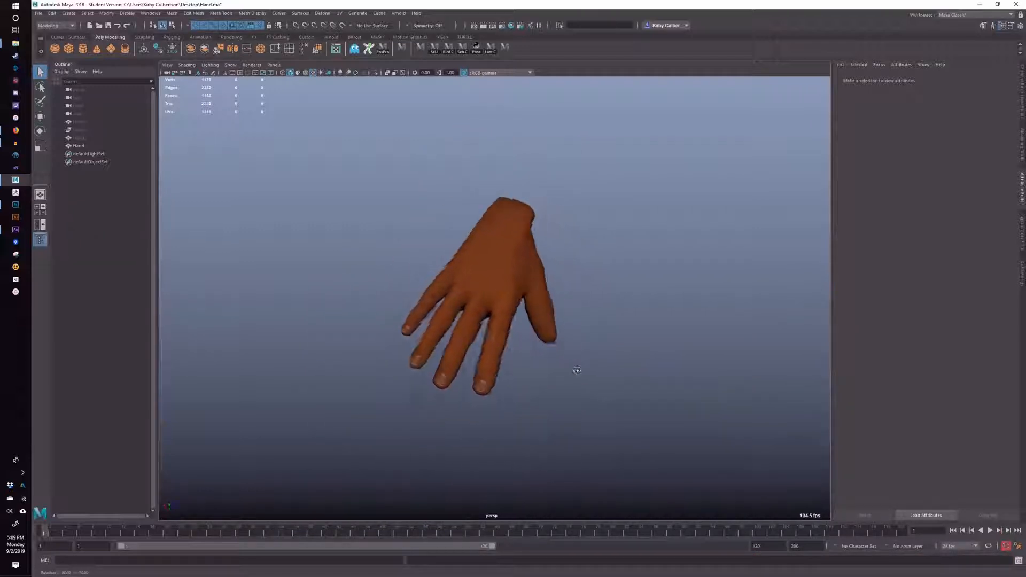
{"action": "scroll", "coordinate": [577, 370], "scroll_direction": "up", "scroll_amount": 3}
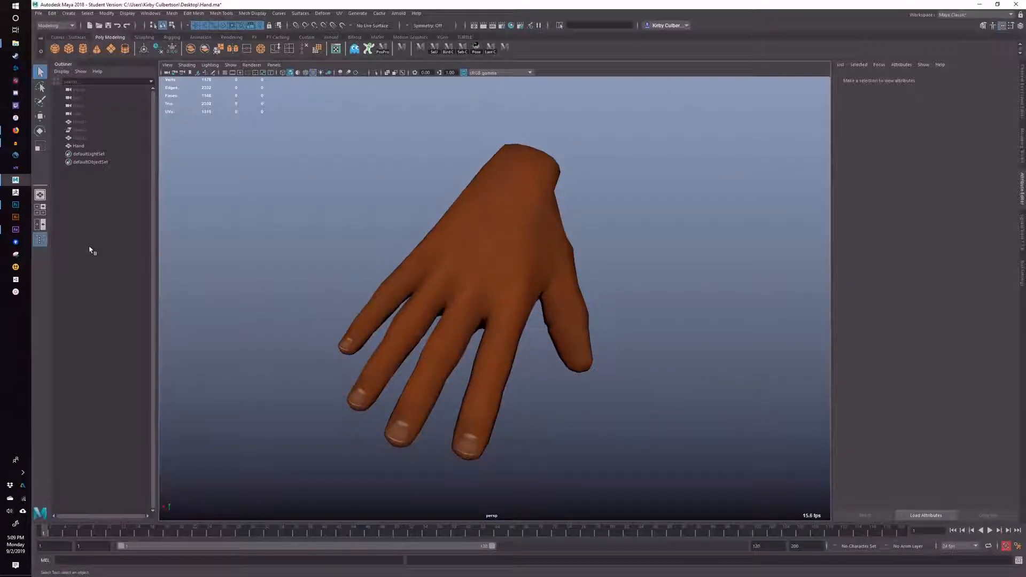
Return to Photoshop, collapse and hide the Color copy group, and show the original Color group.
{"action": "left_click", "coordinate": [15, 205]}
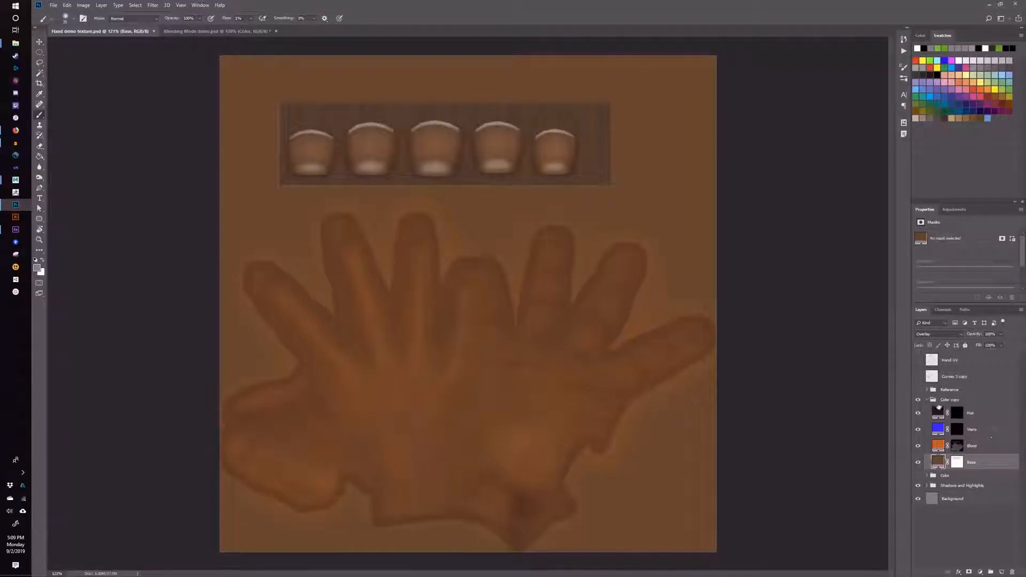
{"action": "left_click", "coordinate": [926, 400]}
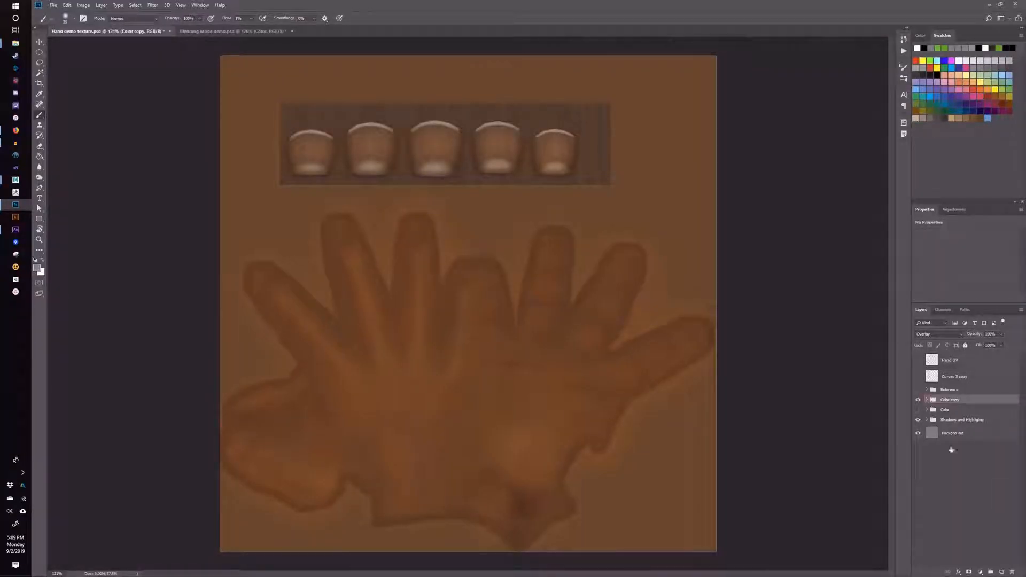
{"action": "left_click", "coordinate": [918, 410]}
{"action": "left_click", "coordinate": [918, 400]}
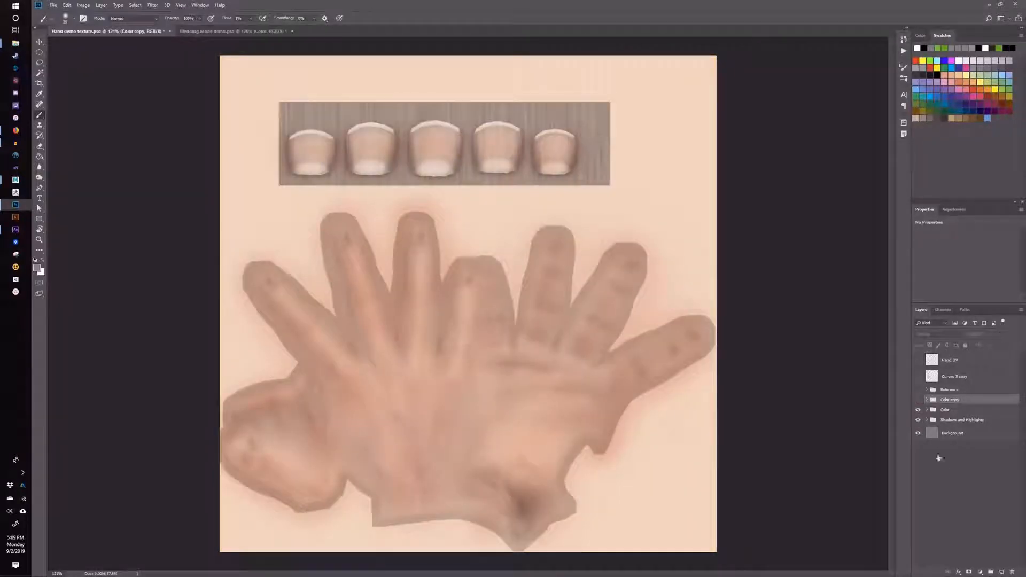